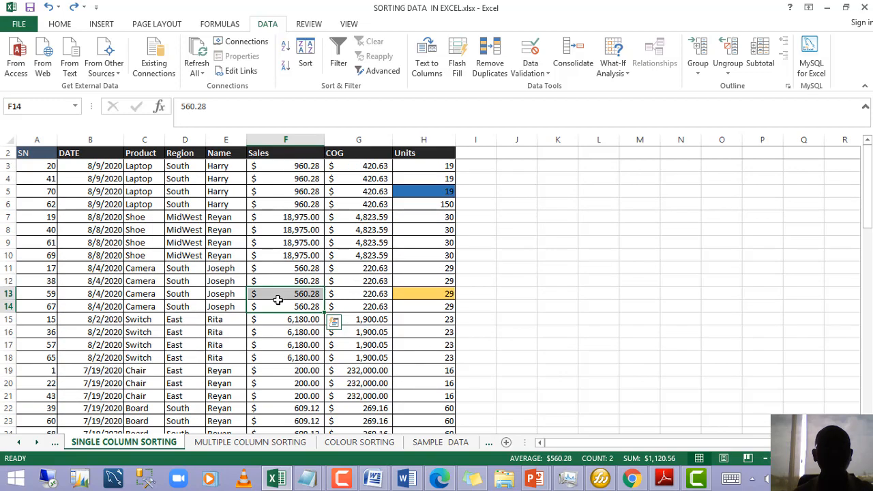
click(242, 306)
click(300, 265)
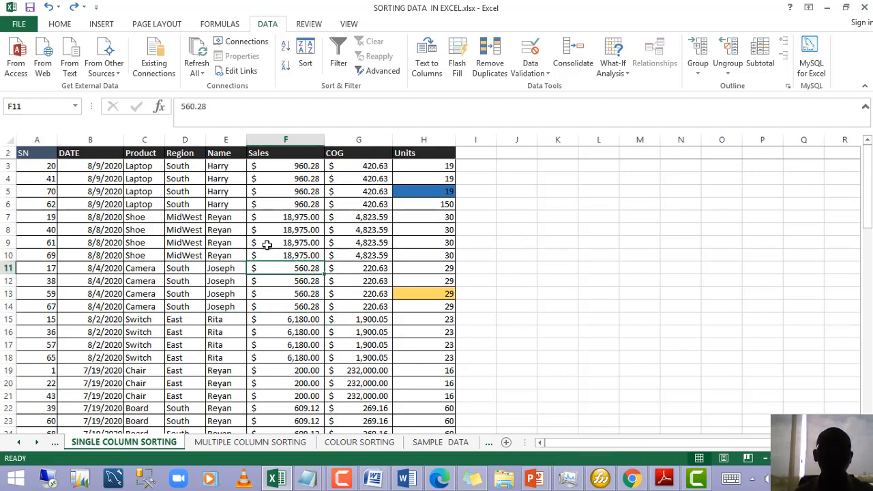
click(293, 242)
click(335, 217)
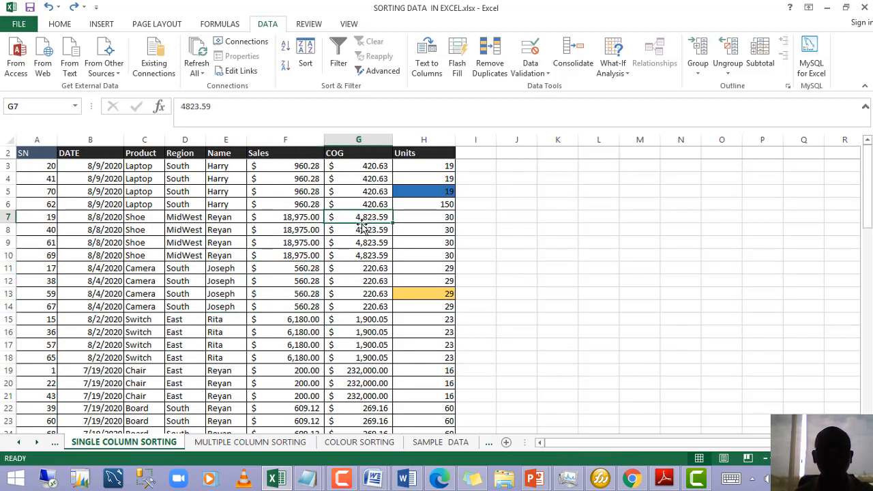
Step: Sort the table by the COG column from smallest to largest
click(357, 237)
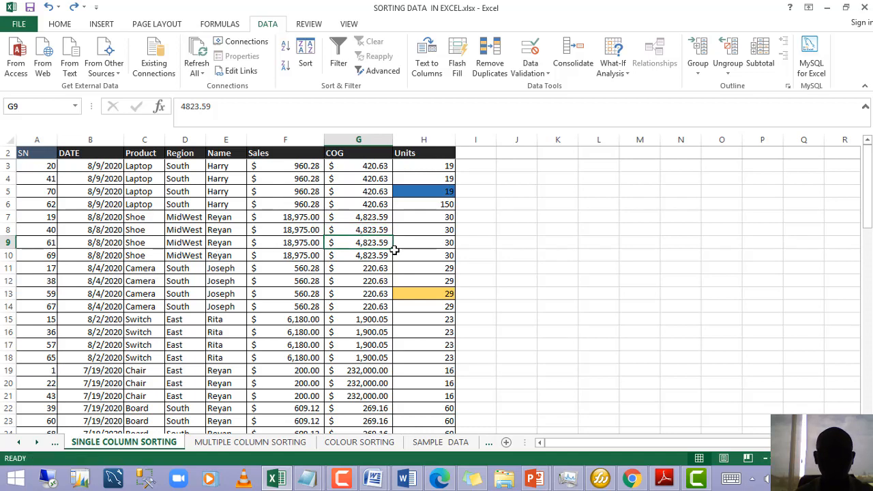
click(376, 256)
click(365, 243)
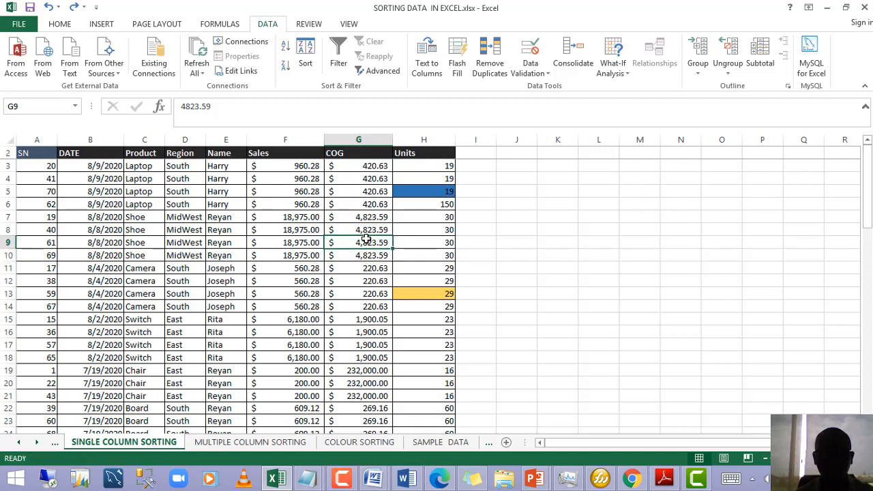
right_click(367, 242)
mouse_move(416, 375)
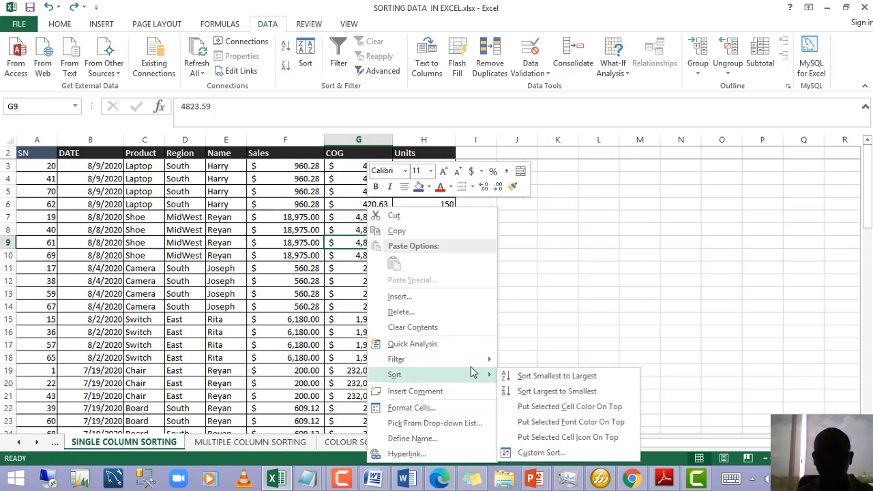
click(553, 380)
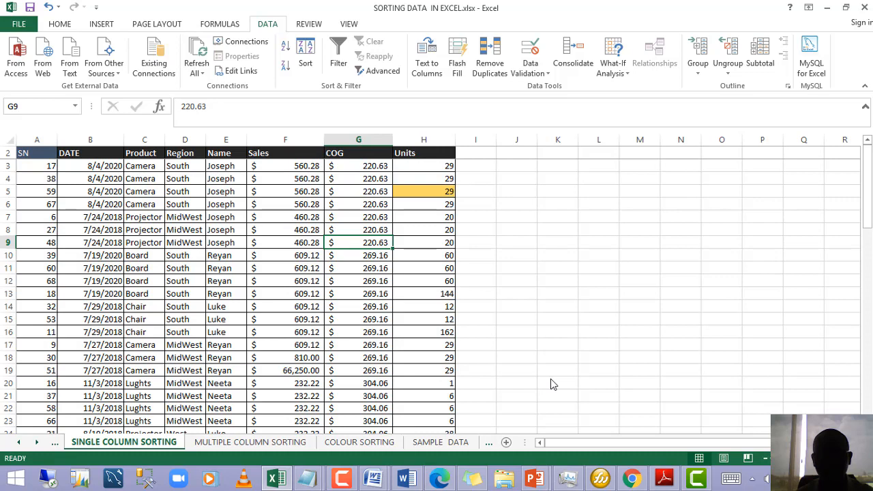
Step: Sort the table by the Units column from largest to smallest
click(432, 259)
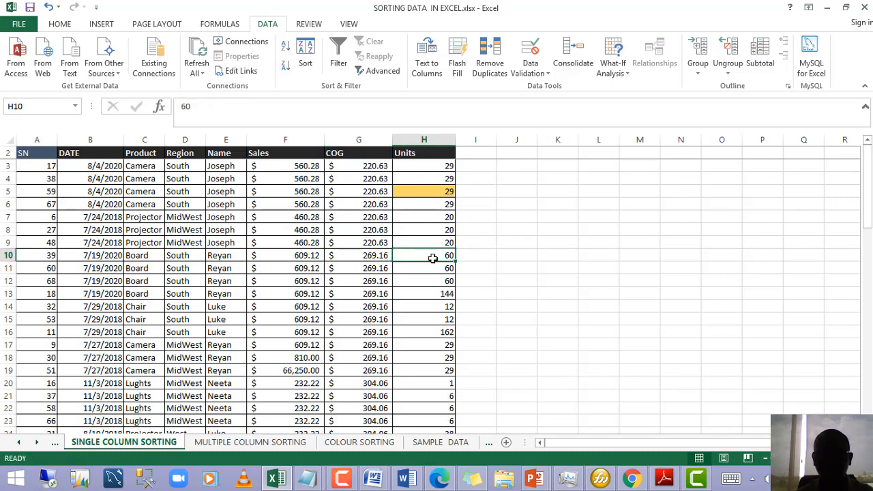
right_click(434, 258)
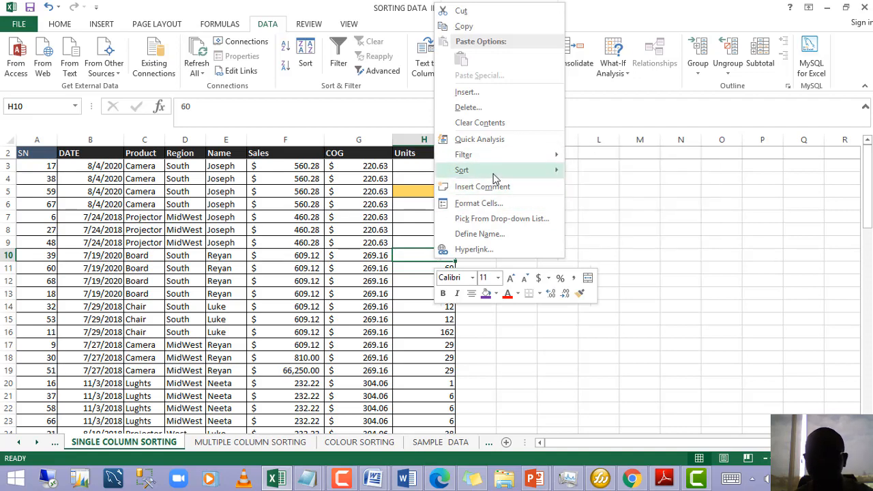
mouse_move(504, 177)
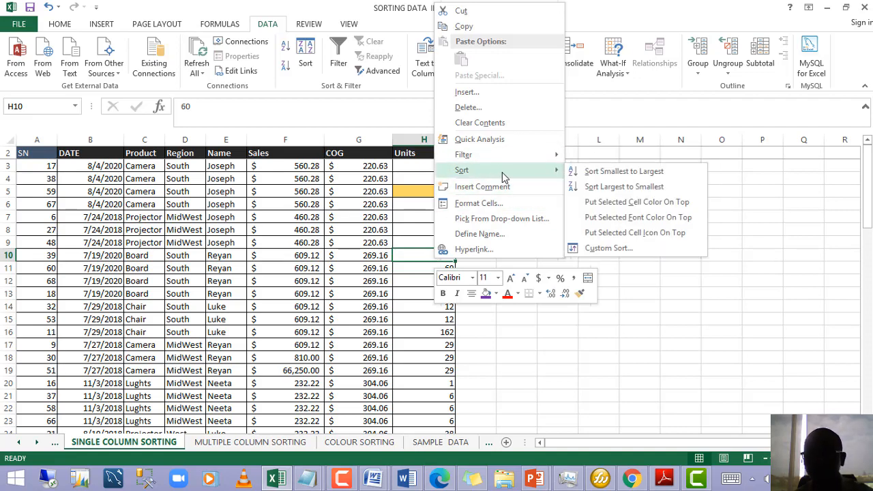
click(609, 187)
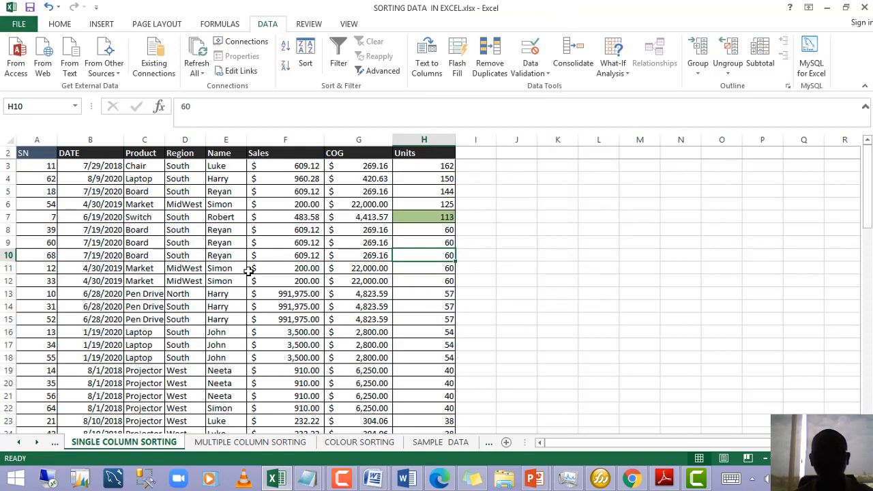
click(298, 292)
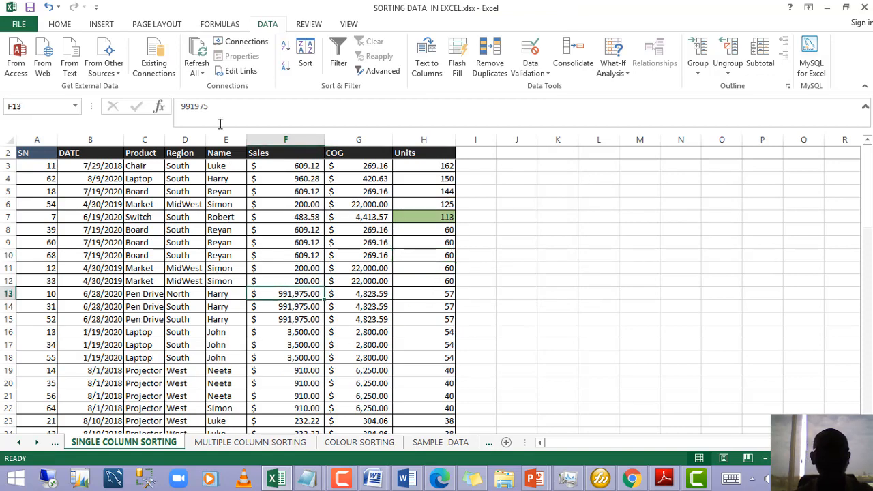
click(225, 356)
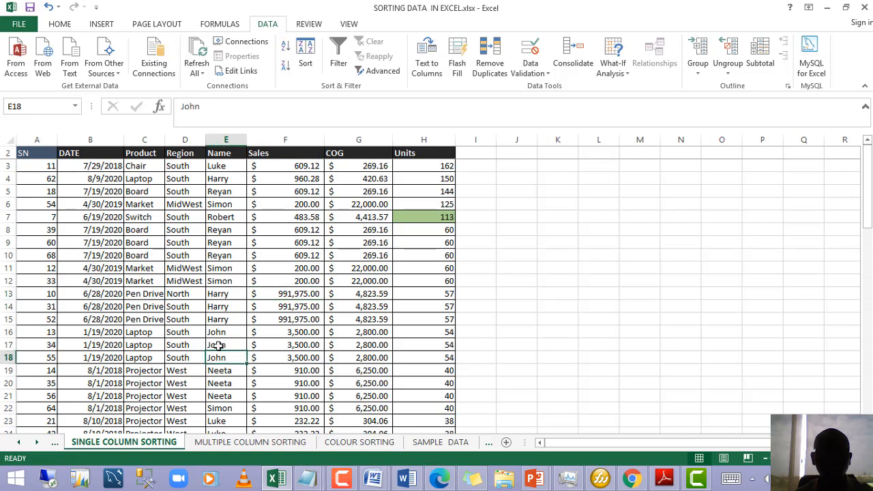
click(305, 278)
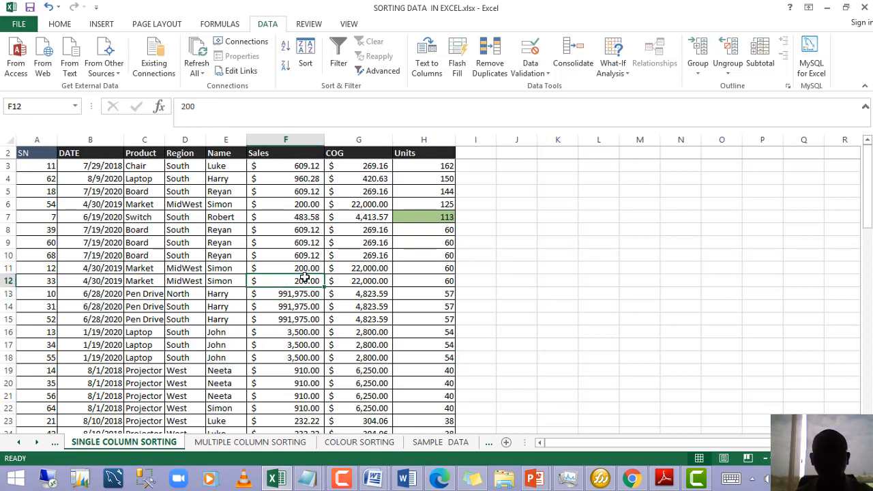
click(273, 267)
click(287, 254)
Step: Examine the sort commands offered directly on Sales cell F9 and leave without applying one
click(300, 242)
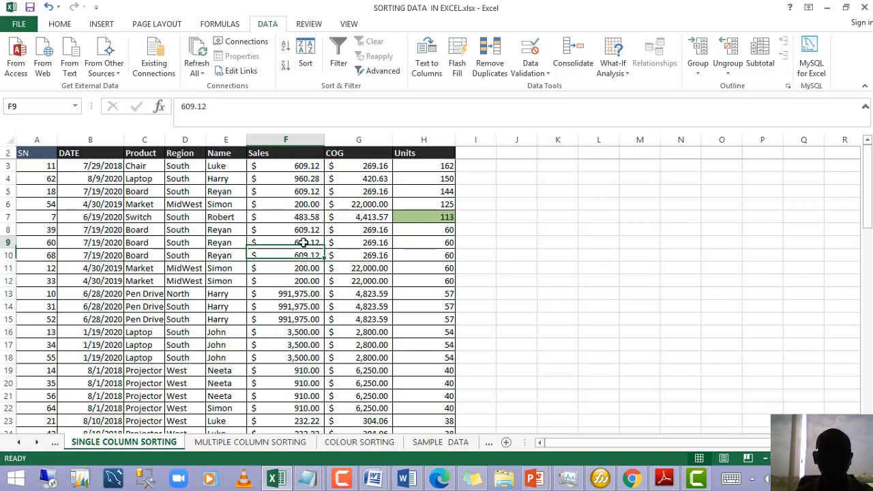
right_click(304, 243)
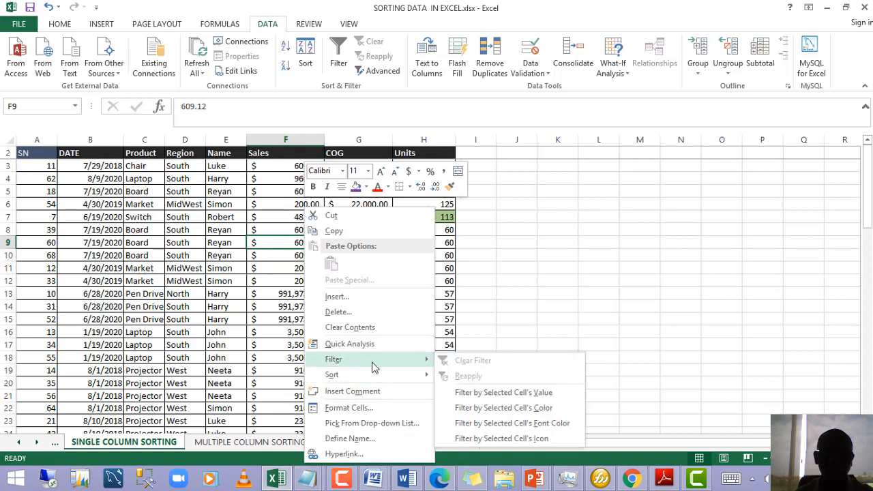
mouse_move(373, 381)
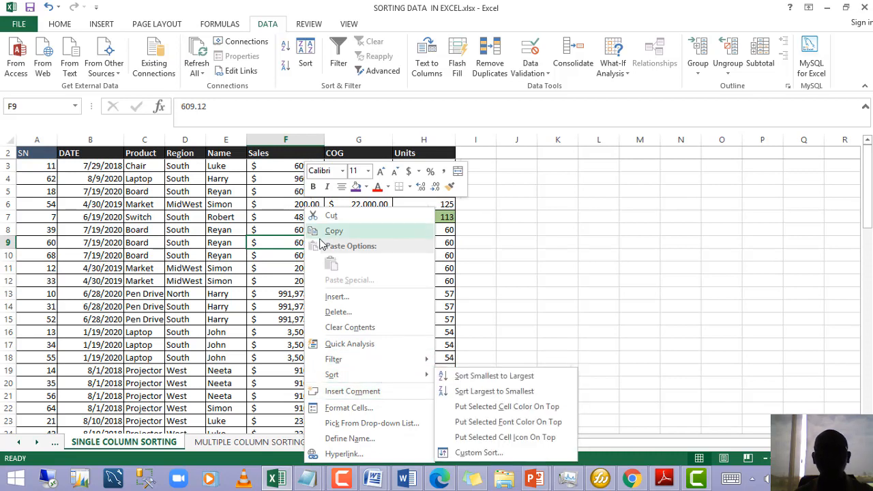
click(248, 249)
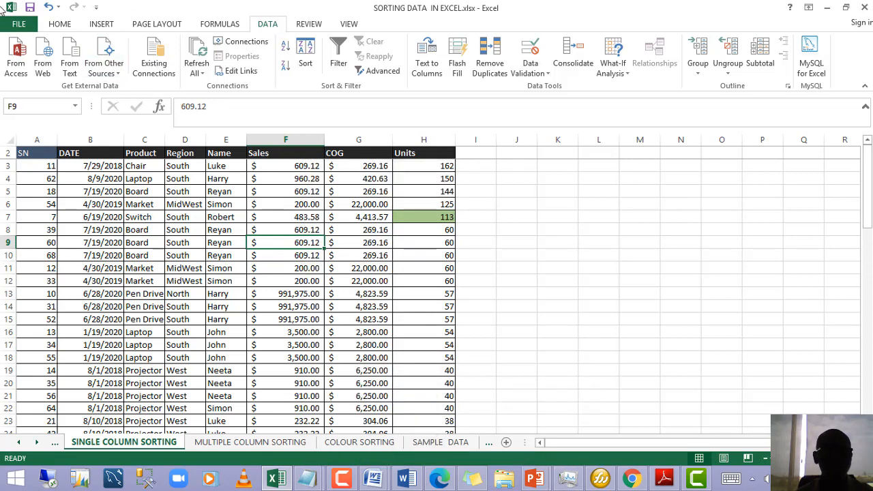
Step: Review the Sort & Filter choices available for the Sales column, leaving the table's order as it is
click(63, 24)
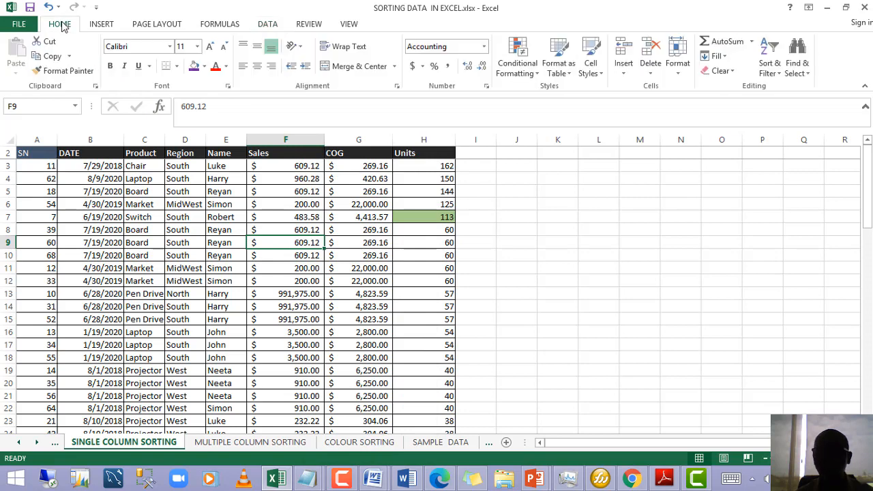
click(779, 75)
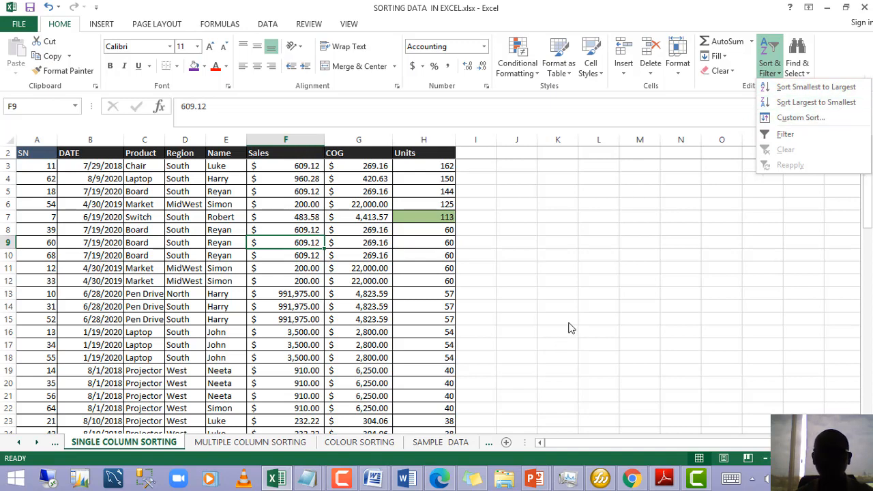
click(481, 305)
click(318, 267)
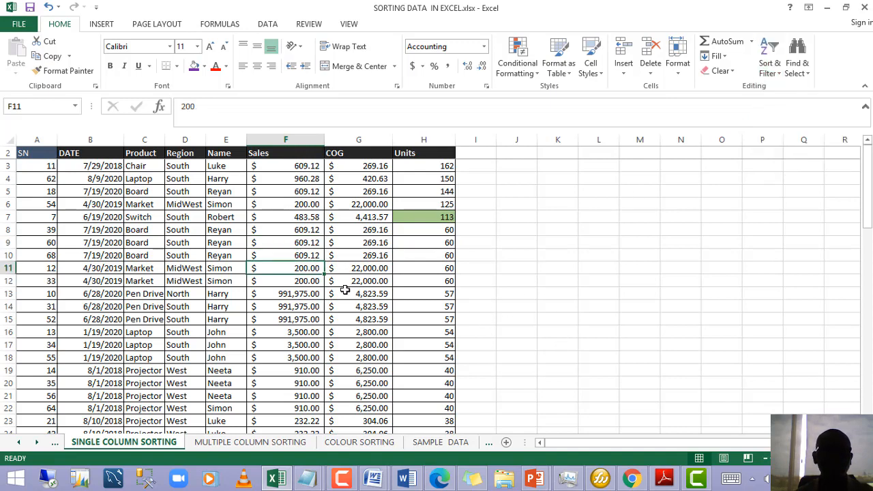
click(322, 293)
scroll(343, 281, down, 5)
scroll(343, 282, up, 5)
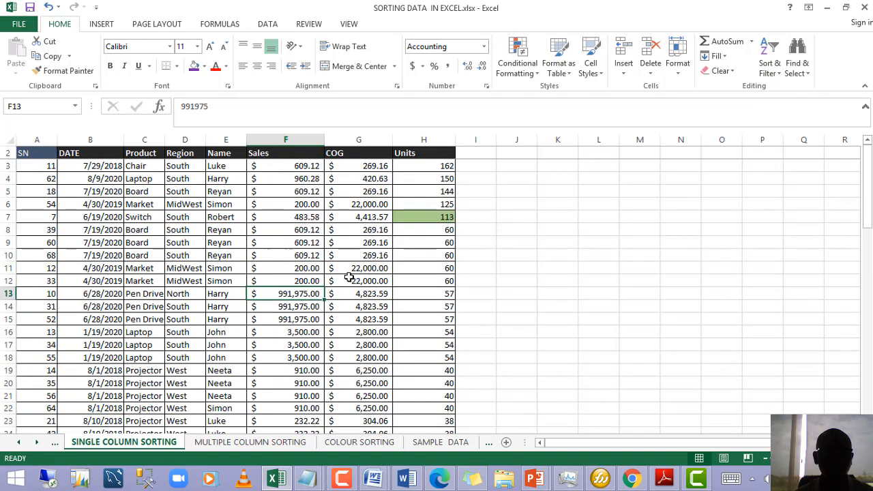
click(322, 271)
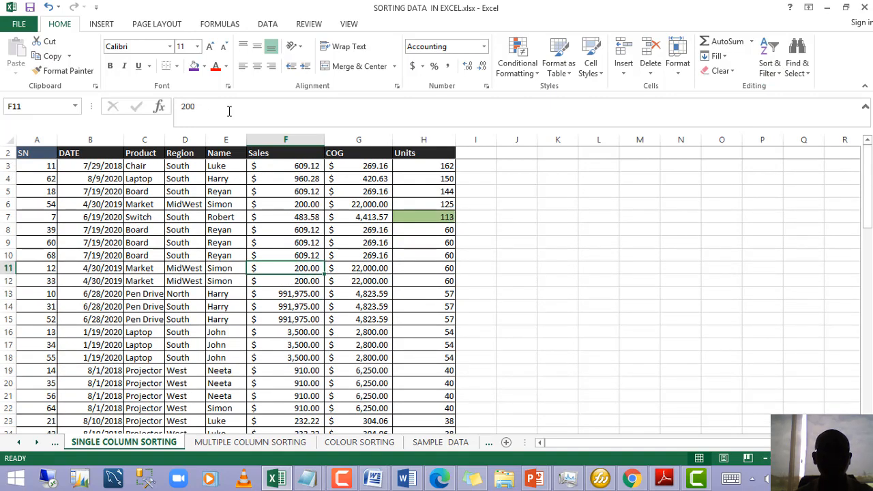
Step: Inspect the custom Sort settings for the table's column, sort basis and order, and close them without sorting
click(266, 25)
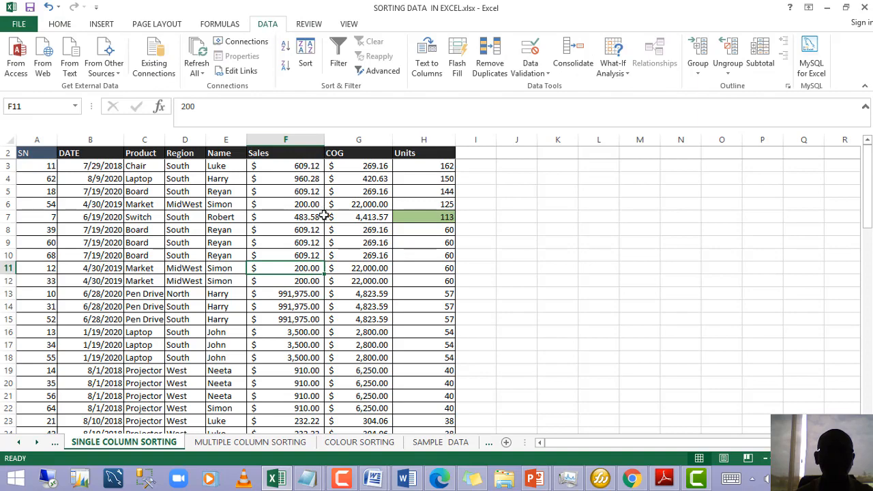
click(307, 61)
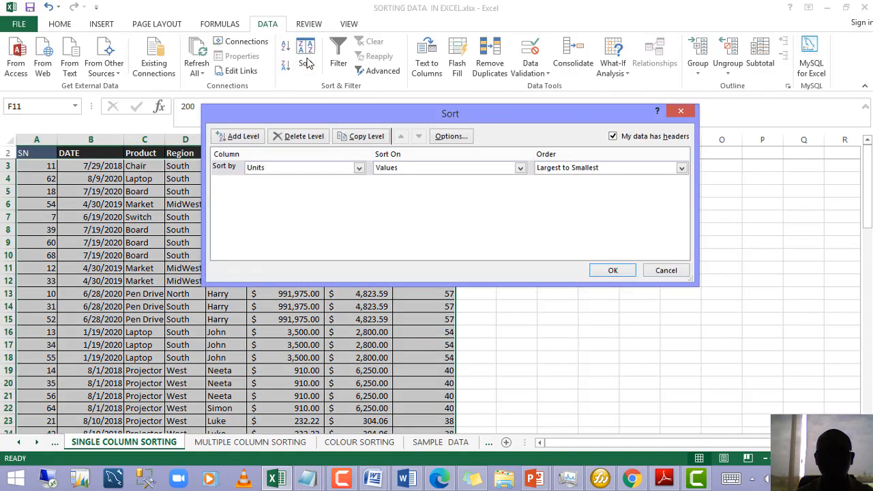
drag(440, 117, 422, 208)
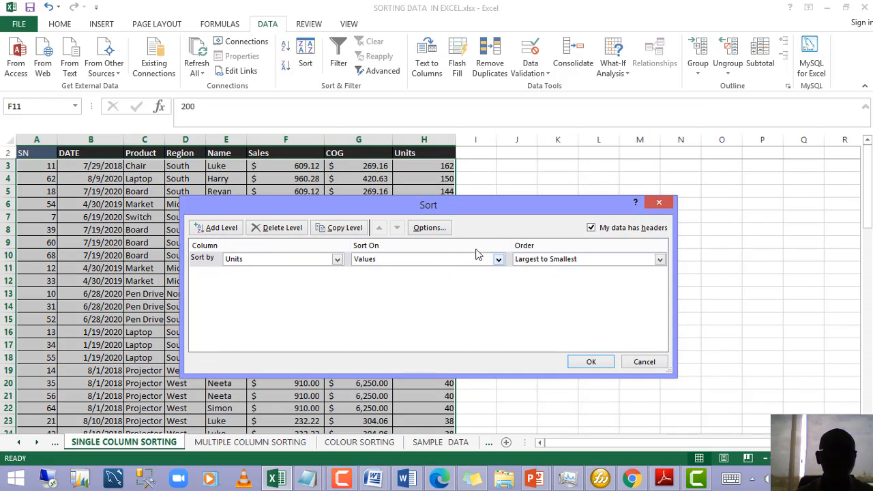
click(659, 202)
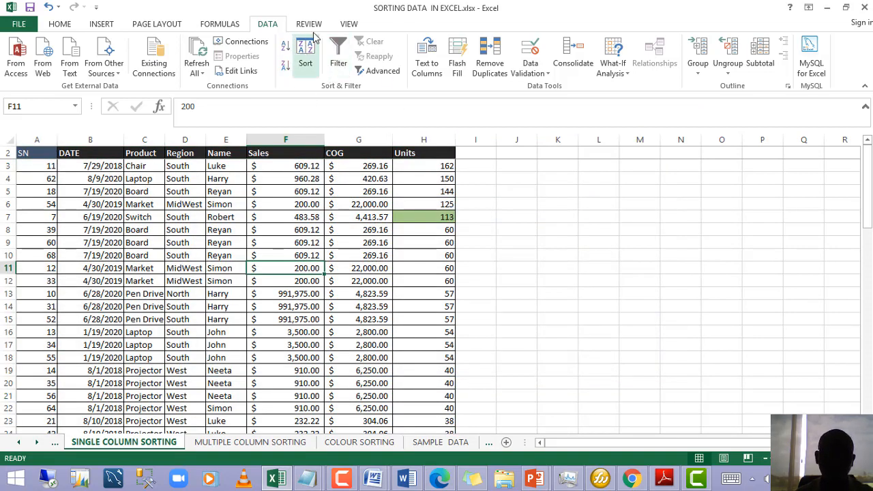
click(320, 204)
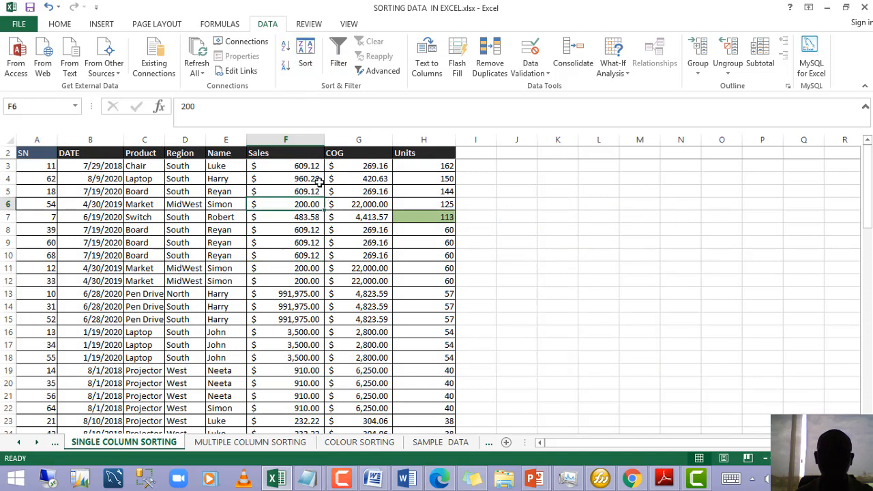
click(333, 256)
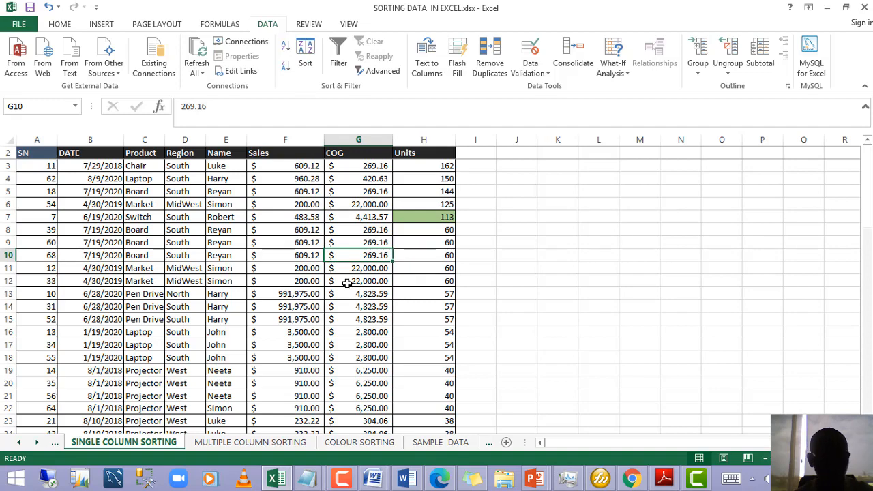
key(alt+Tab)
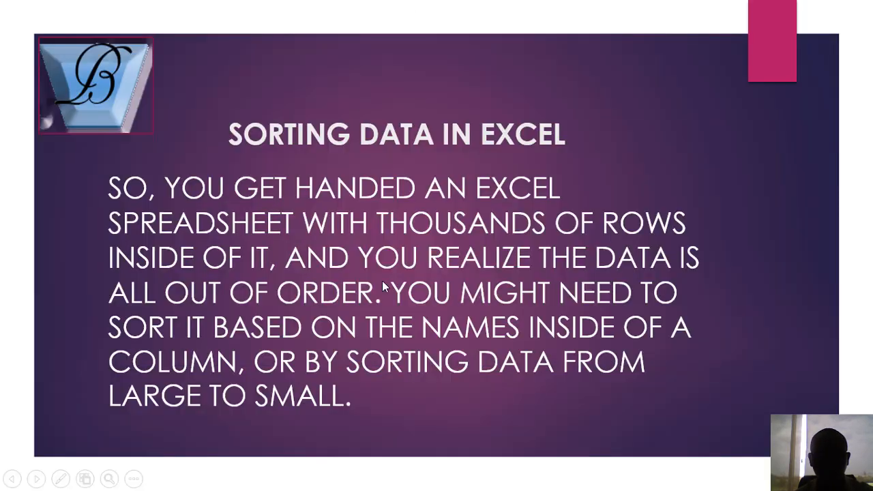
click(369, 280)
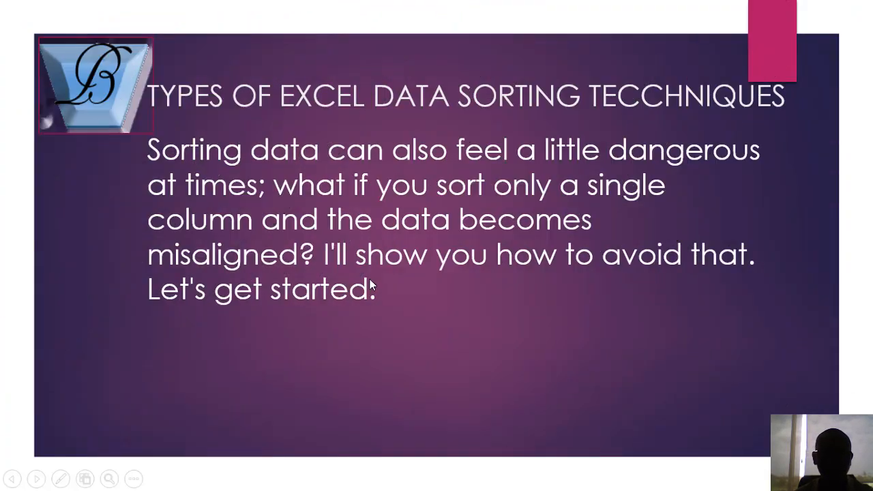
click(370, 281)
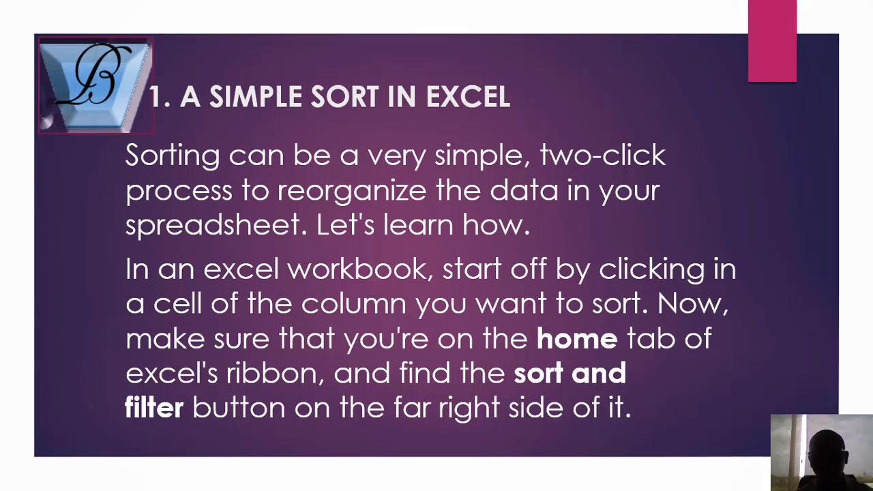
key(Right)
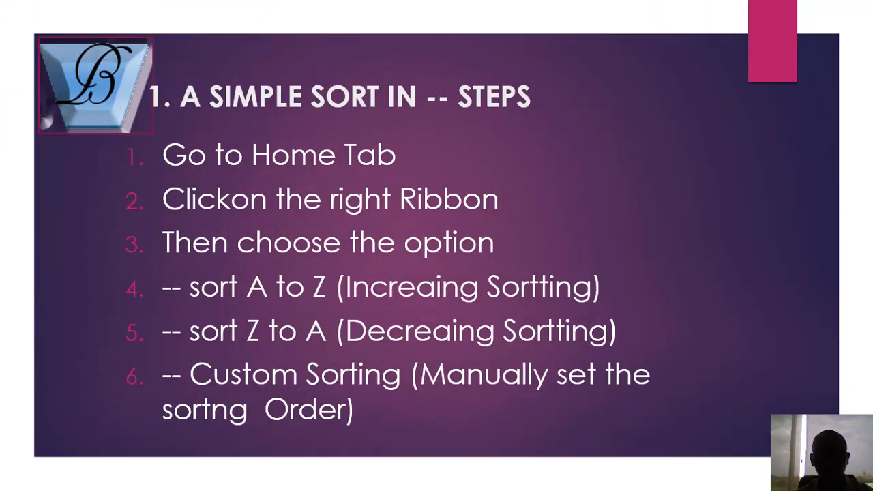
click(546, 297)
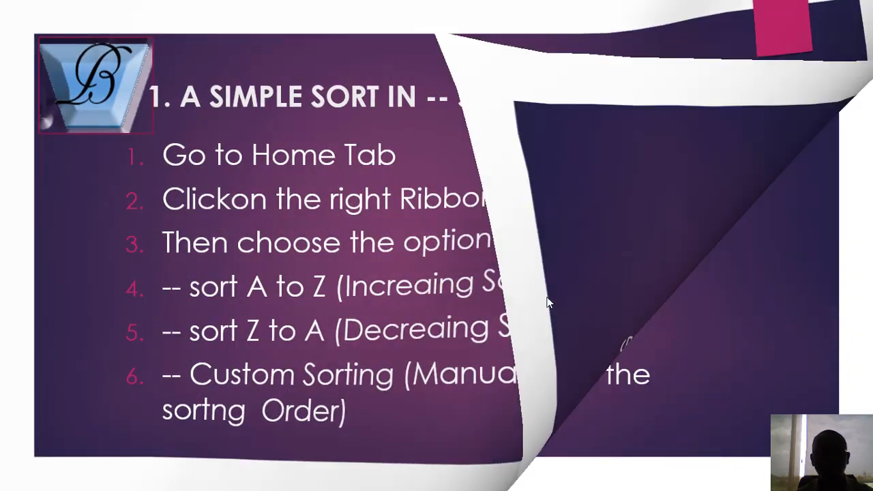
click(523, 295)
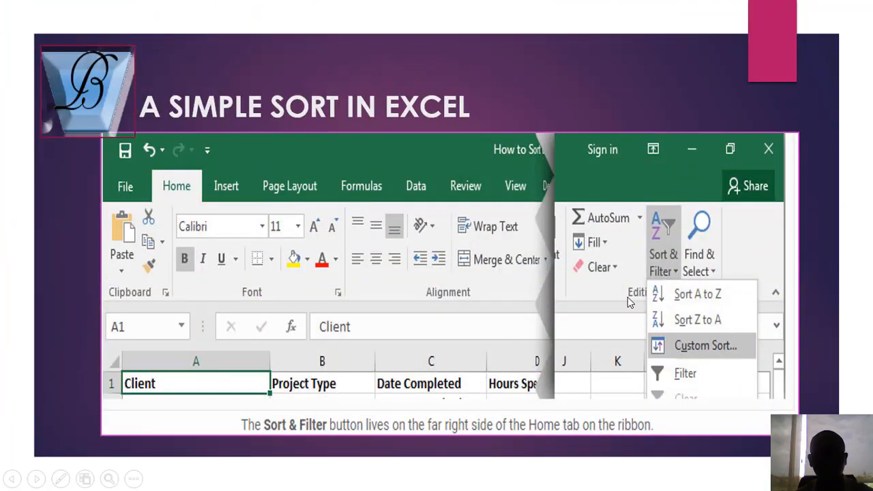
key(alt+Tab)
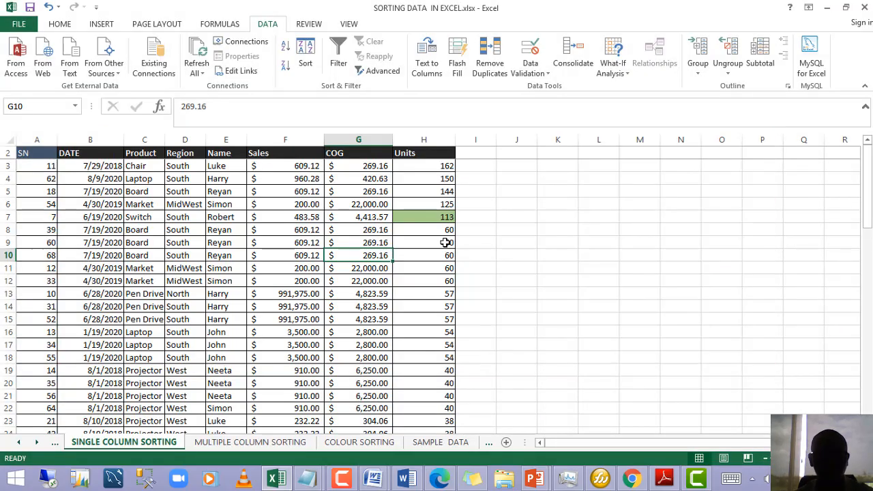
drag(399, 265, 399, 256)
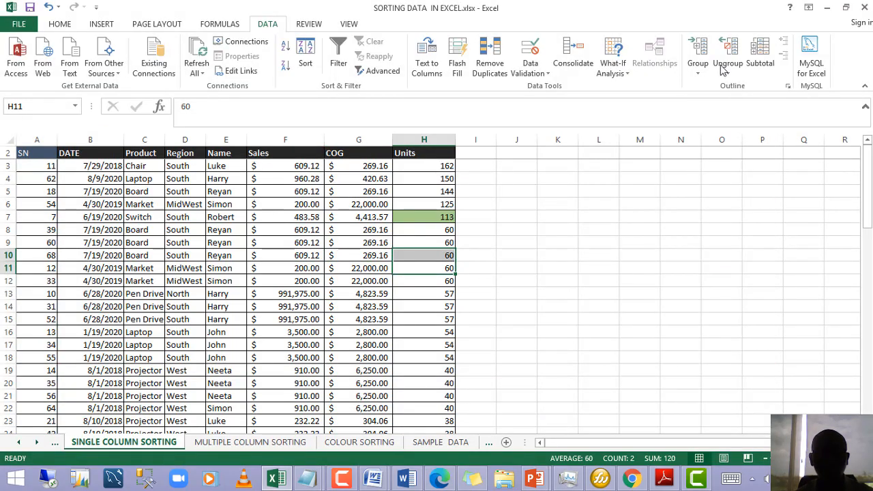
click(358, 333)
click(337, 255)
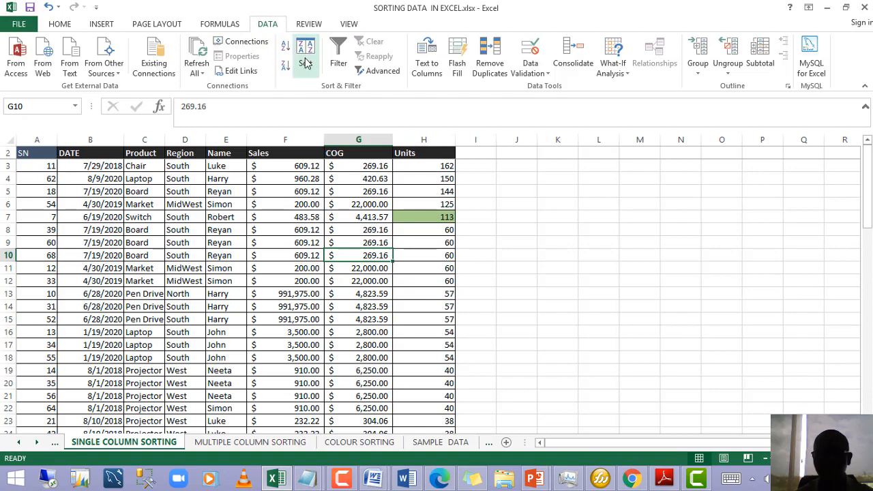
scroll(369, 293, down, 4)
scroll(402, 317, up, 4)
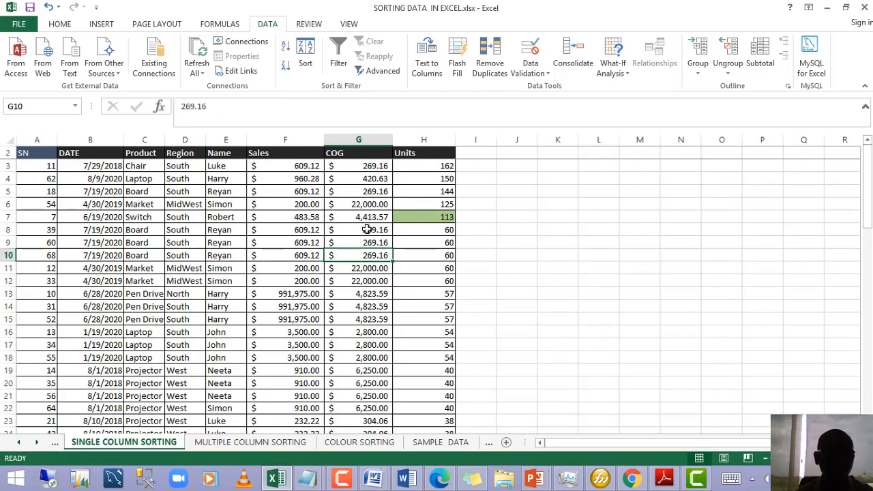
drag(310, 307, 324, 294)
scroll(168, 256, down, 3)
scroll(169, 259, up, 3)
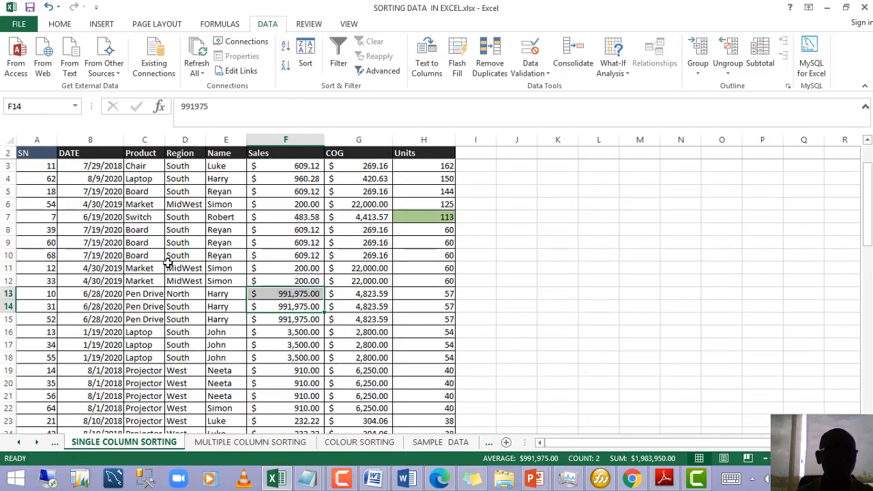
scroll(175, 252, down, 1)
scroll(178, 244, up, 1)
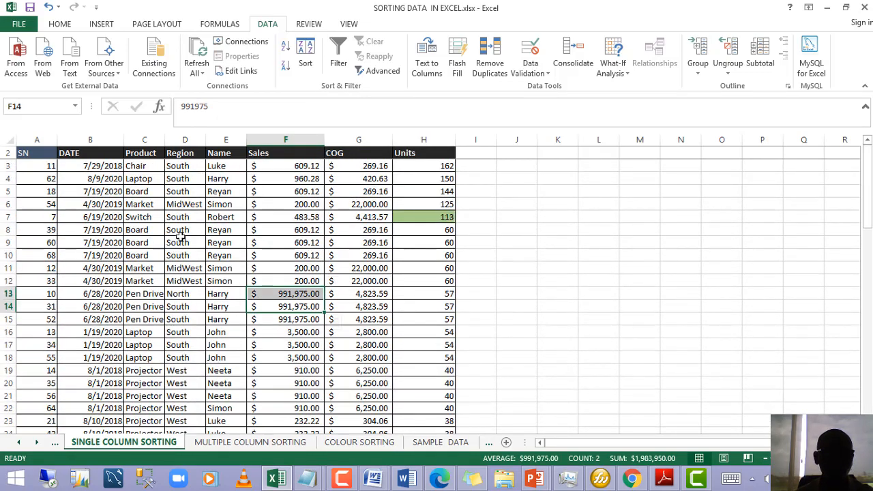
click(190, 178)
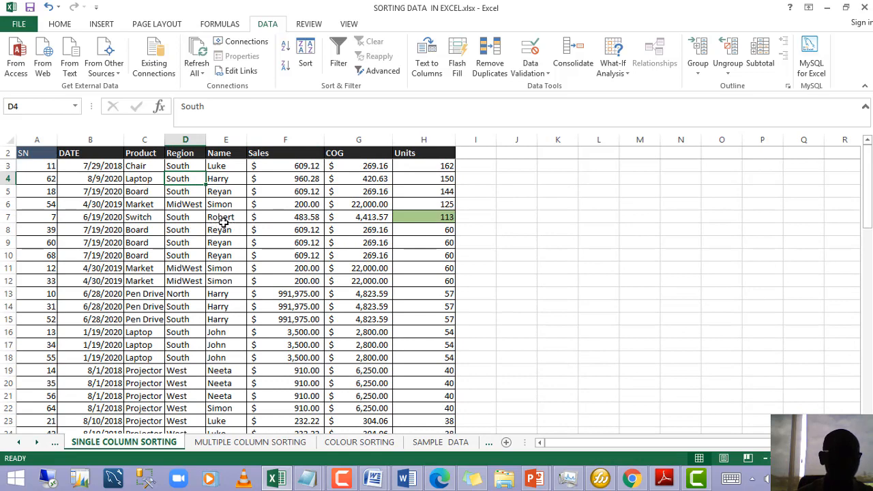
Step: Sort the table alphabetically by the Name column, from A to Z
click(231, 168)
click(216, 296)
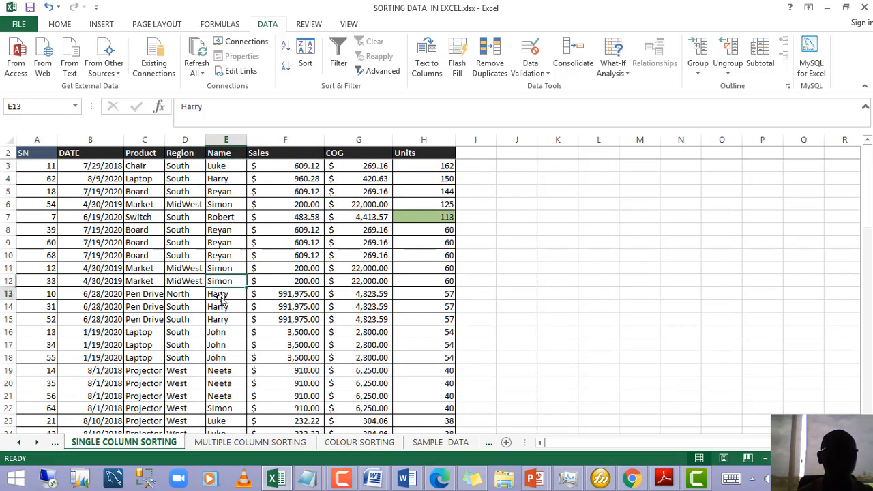
click(220, 176)
click(230, 255)
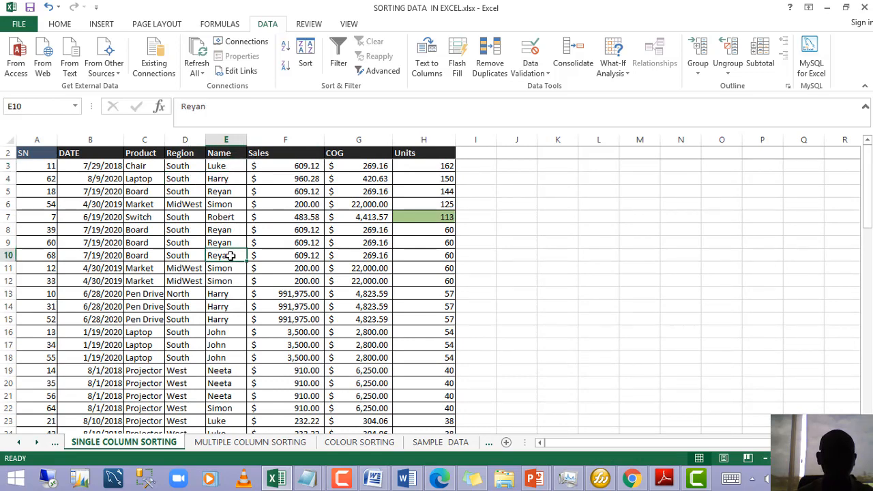
click(225, 191)
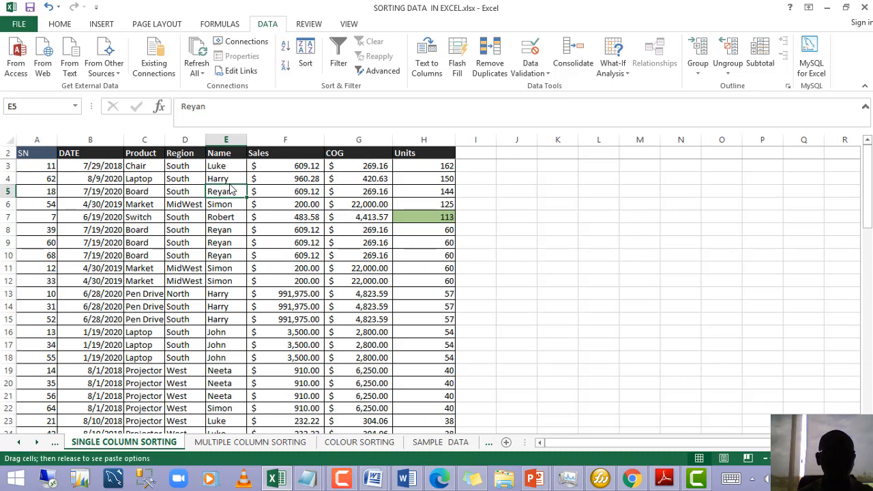
click(228, 213)
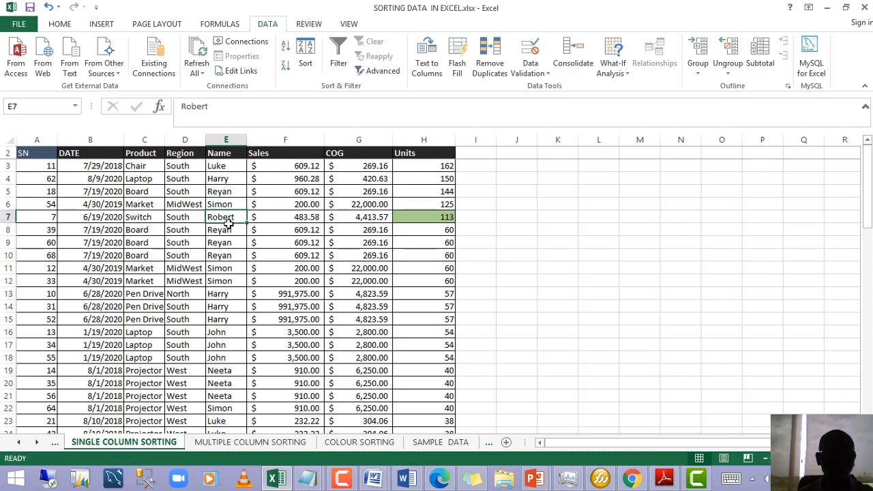
right_click(229, 211)
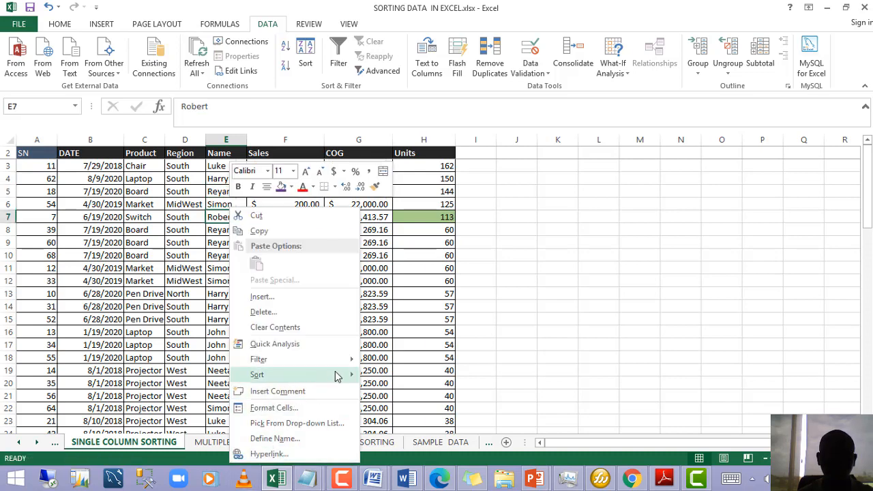
mouse_move(335, 375)
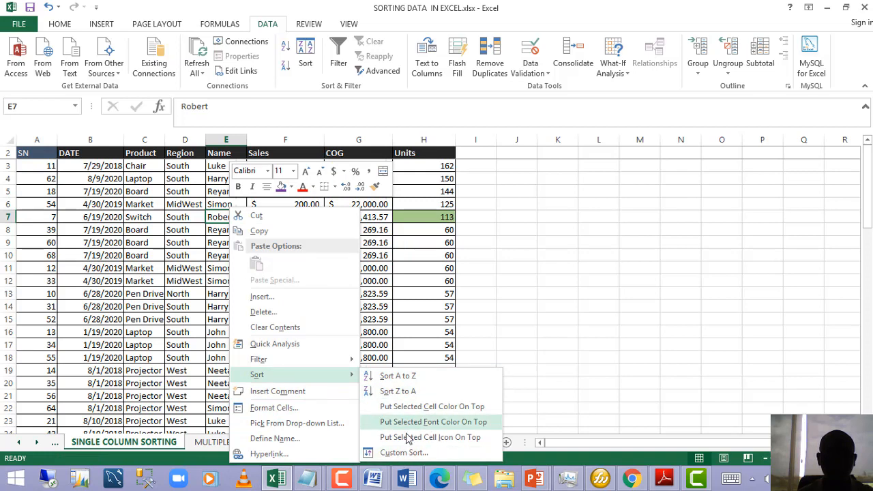
click(417, 377)
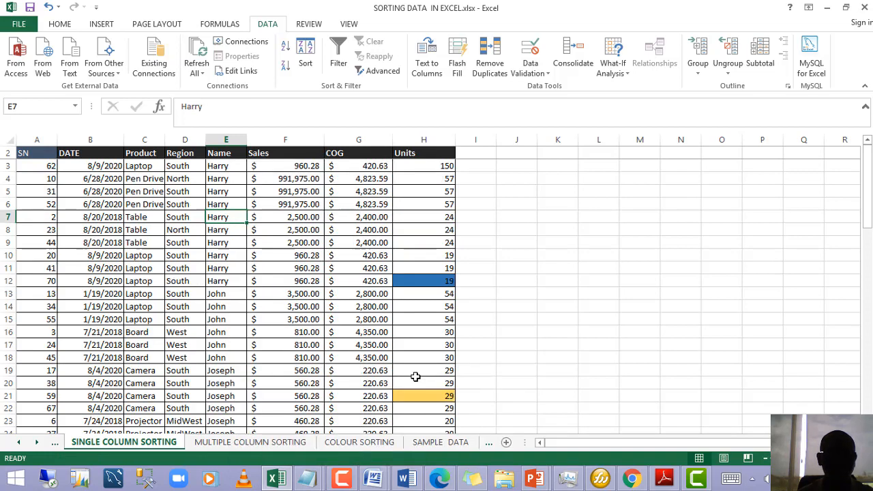
Step: Look through the table's rows to check the alphabetical order of the Name column
click(238, 256)
scroll(210, 245, down, 5)
scroll(210, 246, up, 5)
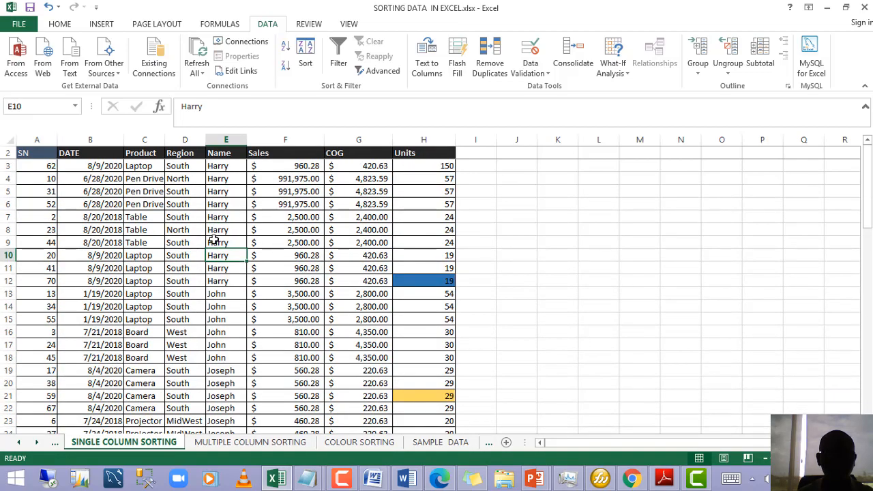
scroll(215, 229, down, 4)
scroll(218, 338, down, 9)
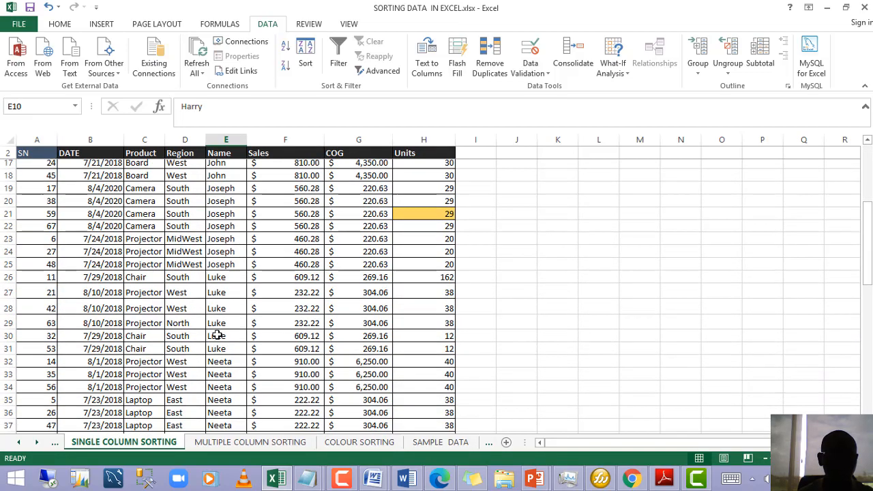
scroll(220, 333, up, 6)
scroll(220, 330, up, 7)
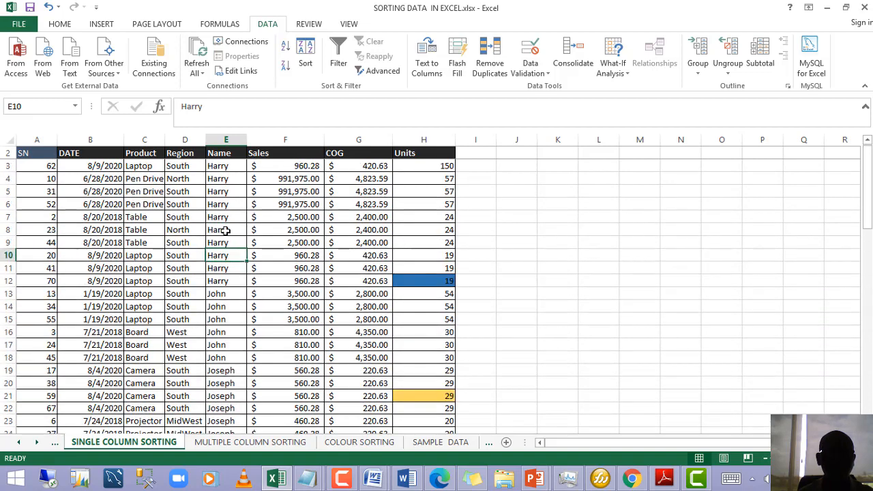
Step: Sort the table by the Name column in reverse alphabetical order, from Z to A
click(225, 230)
right_click(227, 230)
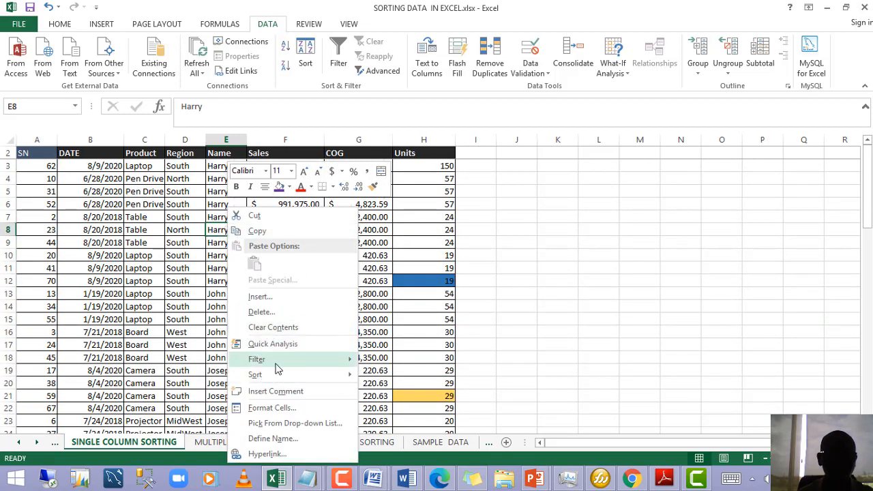
mouse_move(297, 380)
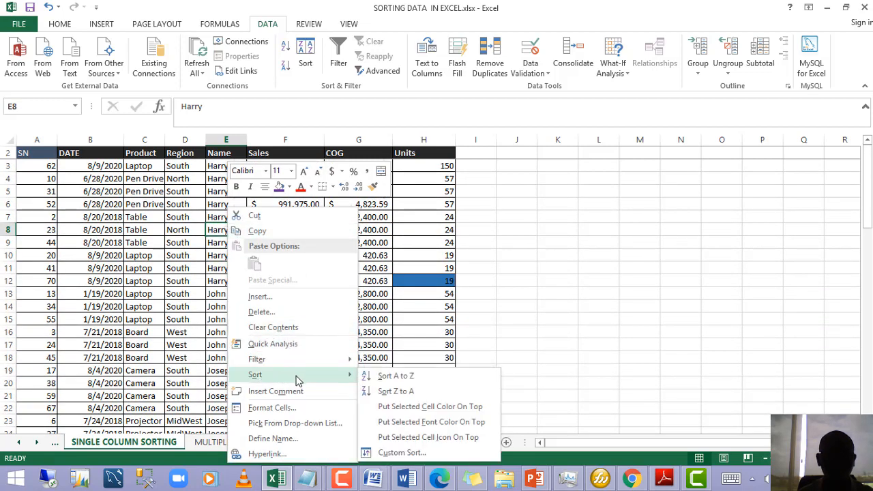
click(387, 393)
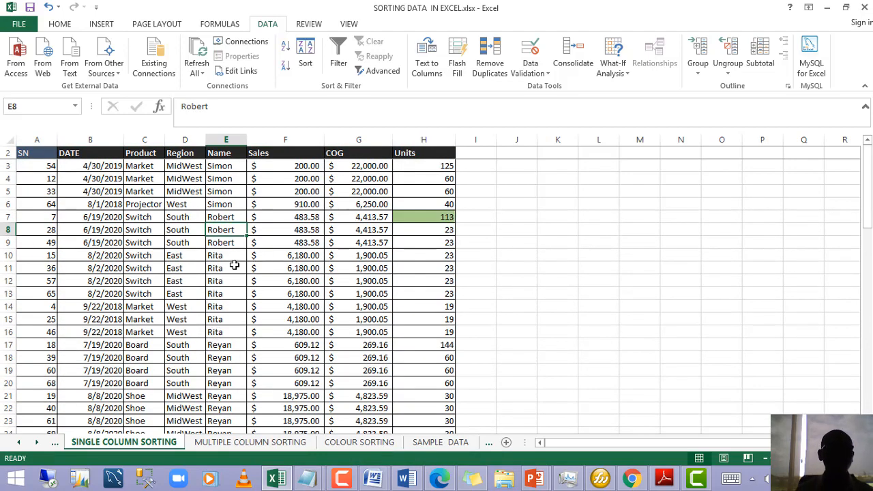
click(172, 177)
click(161, 295)
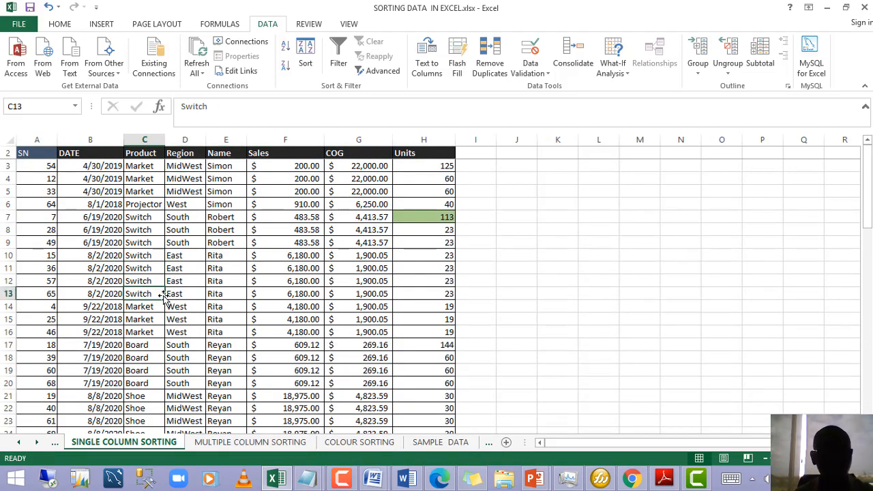
click(219, 202)
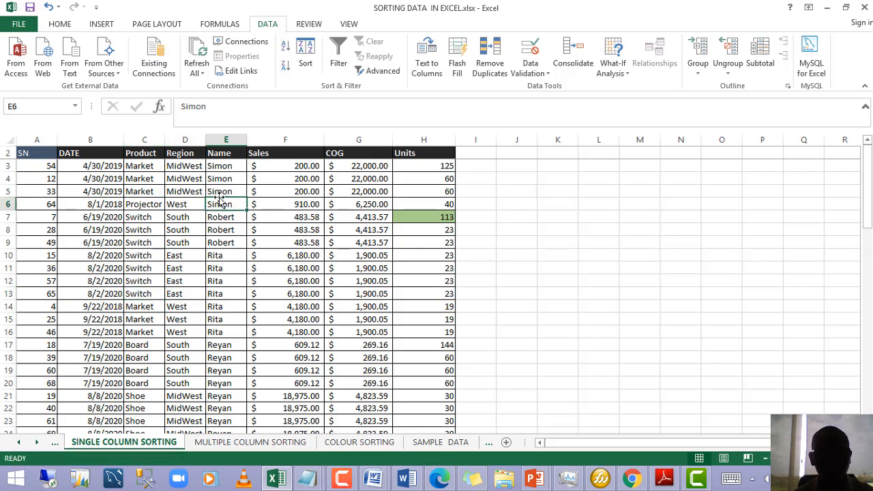
click(179, 204)
right_click(188, 208)
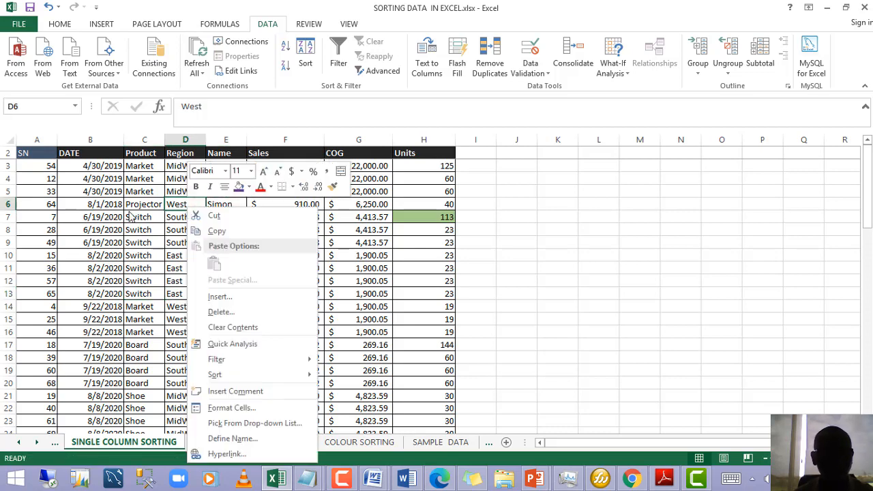
key(Escape)
Step: Custom-sort the table by the DATE column on values, from Newest to Oldest, and check the order of the dates
click(108, 152)
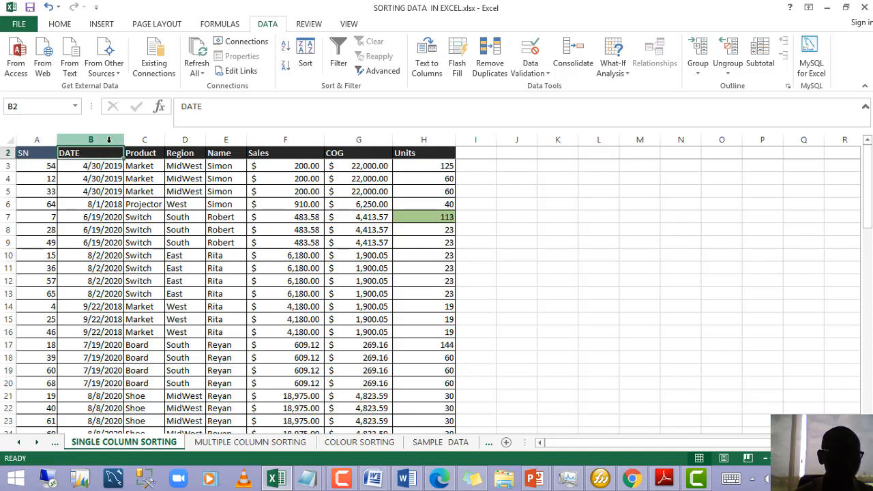
click(109, 140)
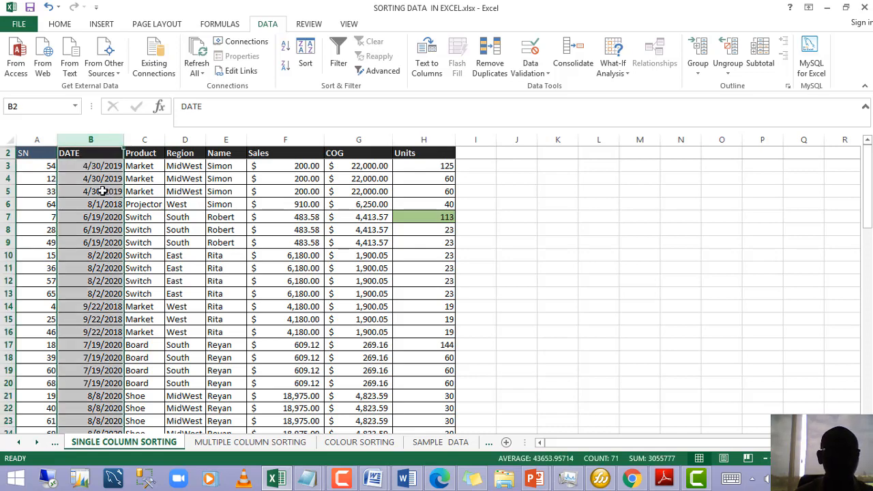
click(146, 216)
click(146, 204)
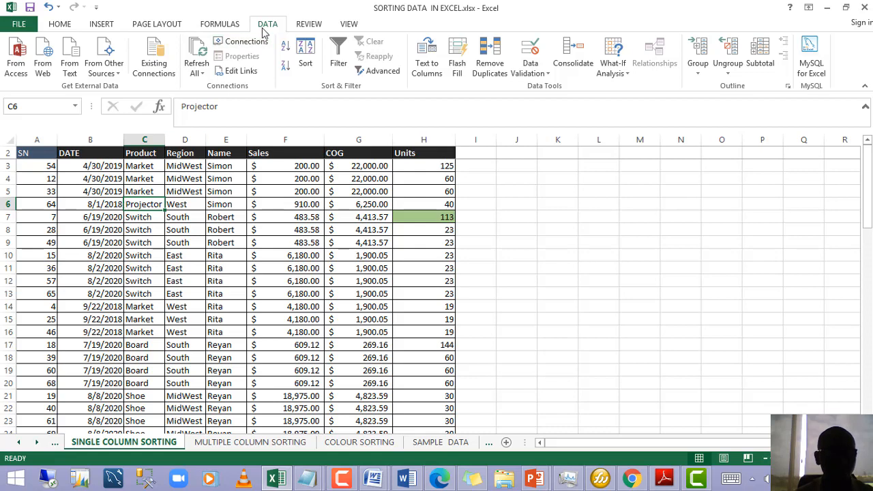
click(304, 67)
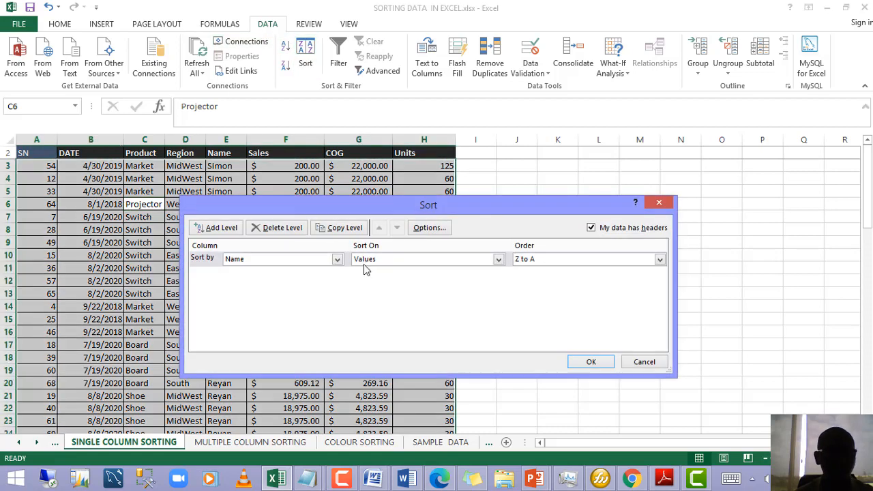
click(337, 259)
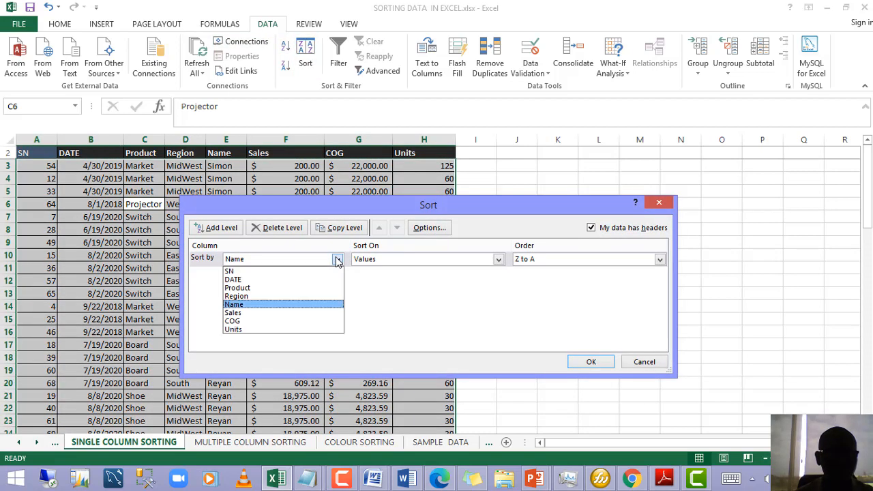
click(267, 280)
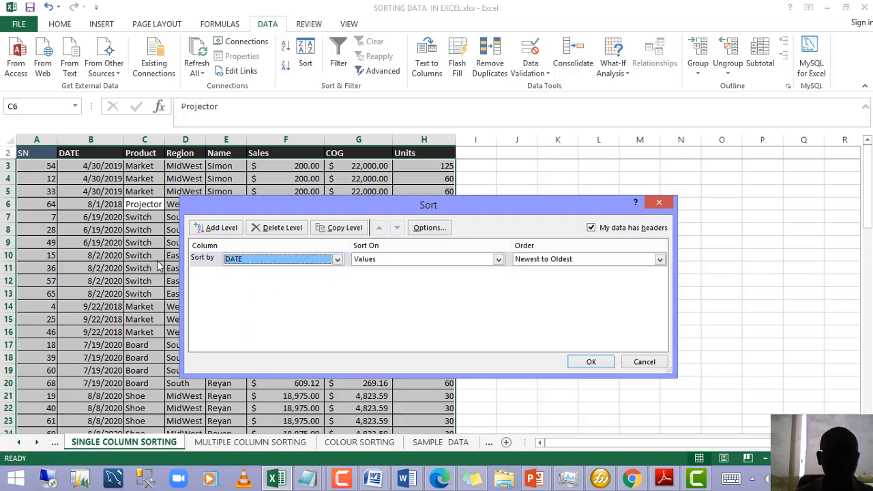
click(498, 259)
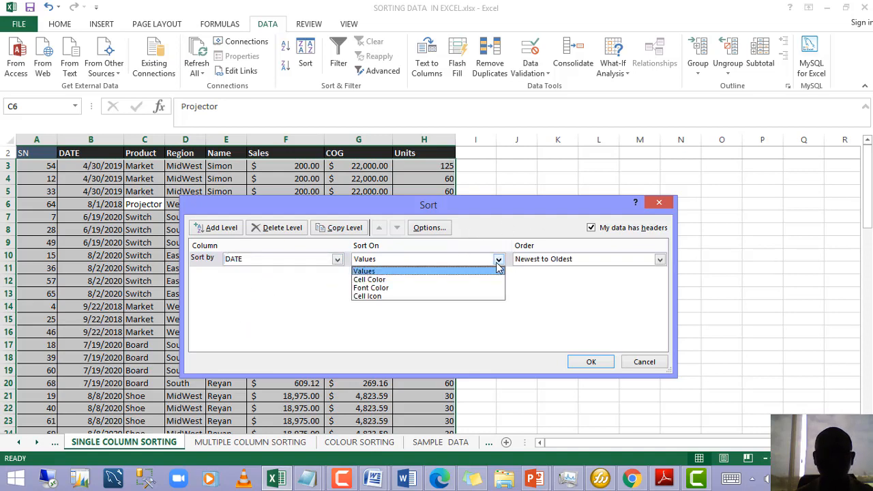
click(450, 271)
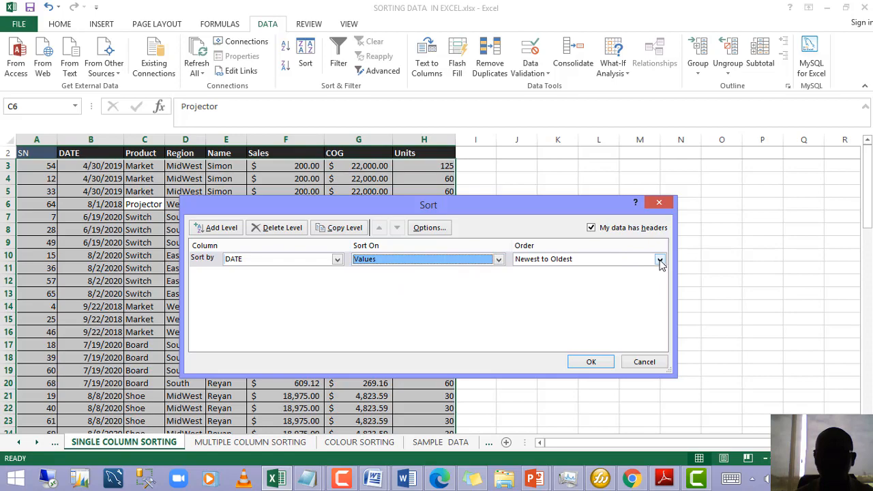
click(592, 361)
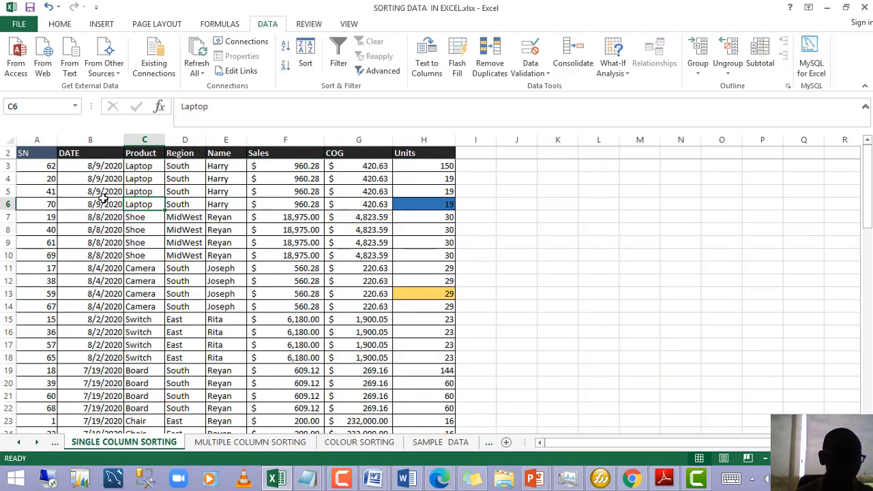
click(102, 198)
scroll(102, 198, down, 15)
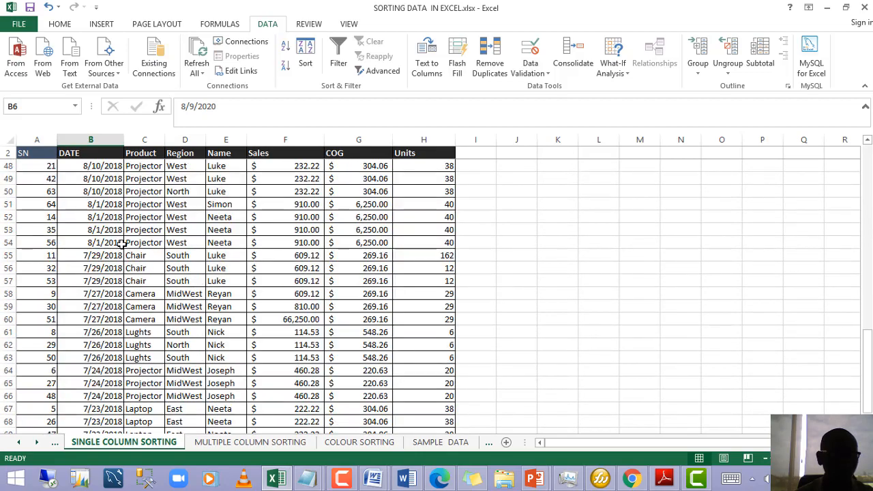
scroll(121, 244, up, 15)
Step: Custom-sort the table by the DATE column on values, from Oldest to Newest
click(178, 266)
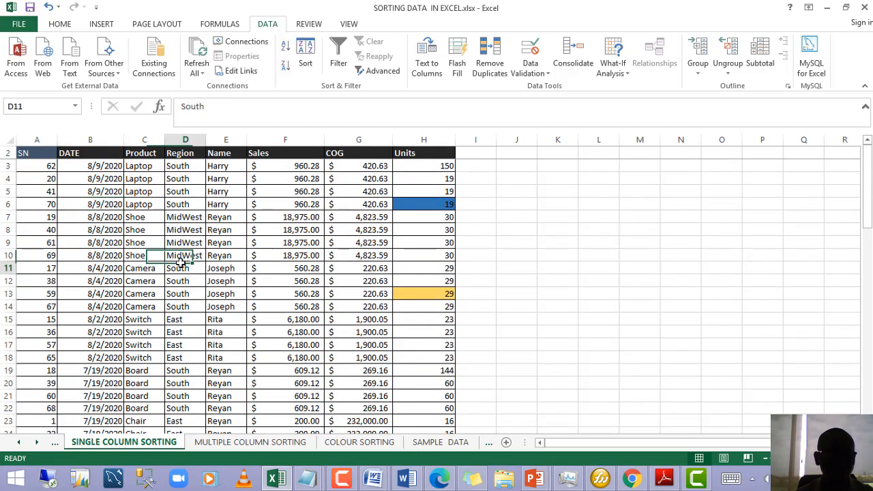
click(306, 63)
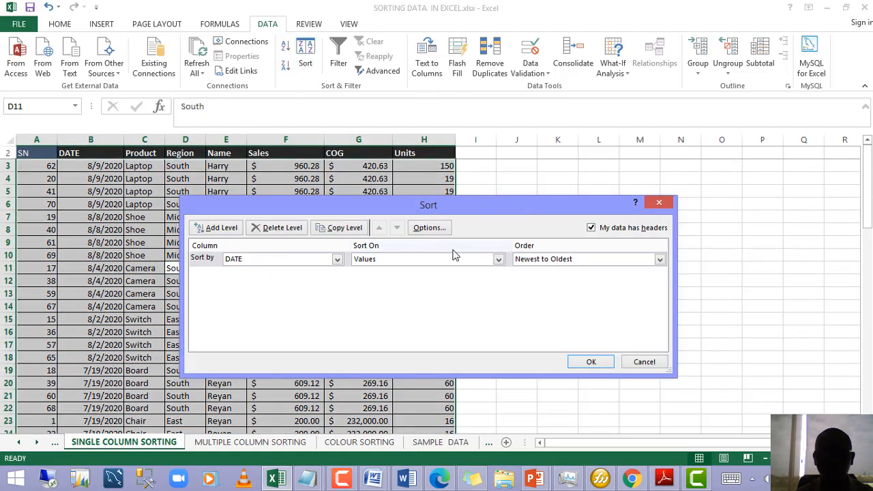
click(603, 263)
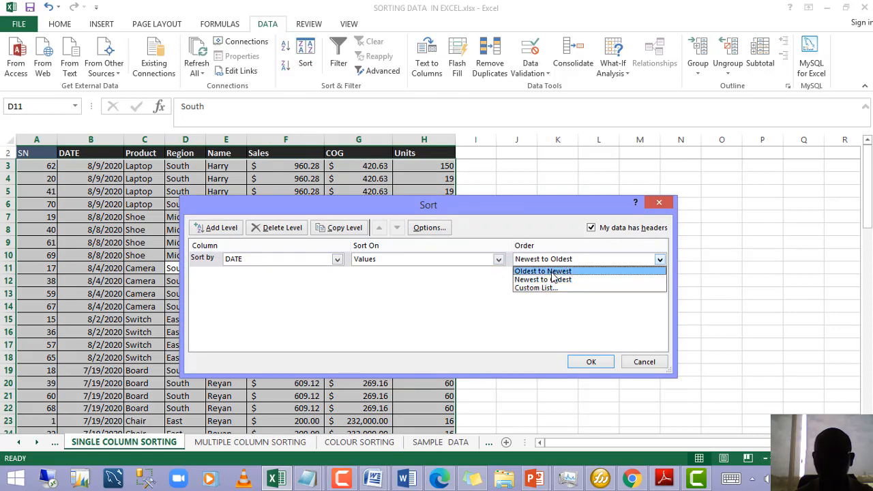
click(566, 272)
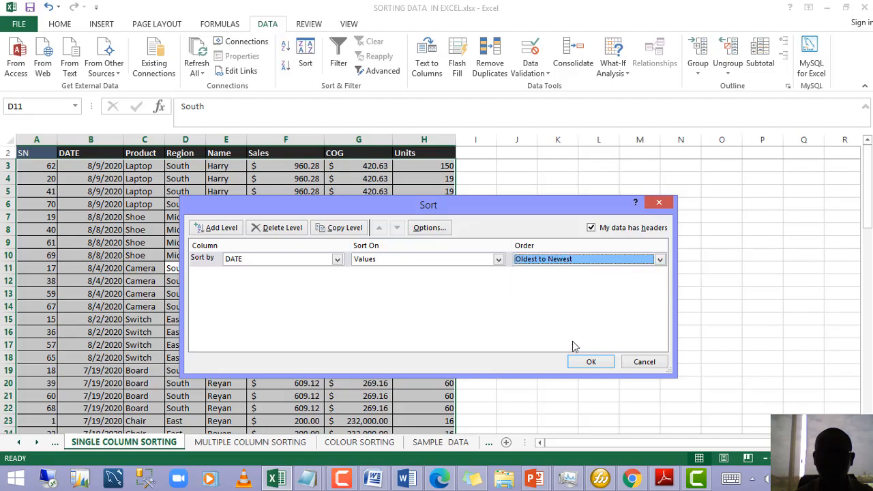
click(585, 362)
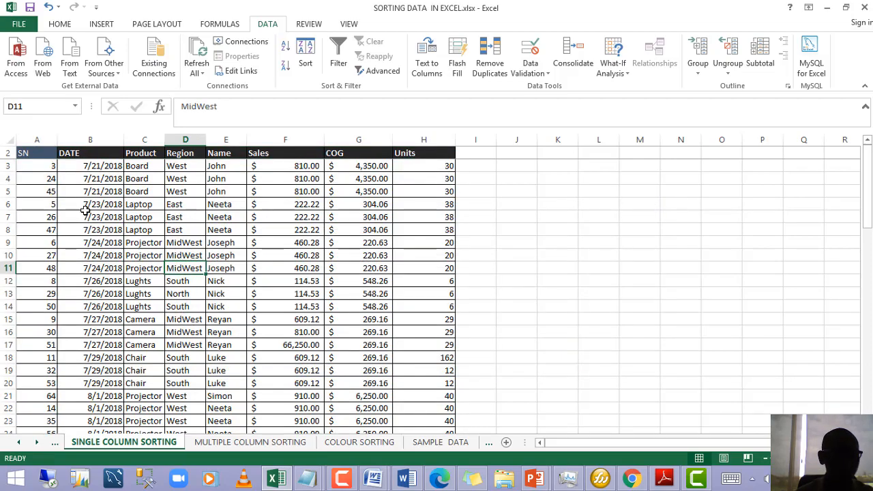
Step: Look through the table's rows to check the chronological order of the DATE column
click(98, 192)
scroll(96, 218, down, 8)
scroll(102, 217, up, 1)
scroll(103, 216, up, 7)
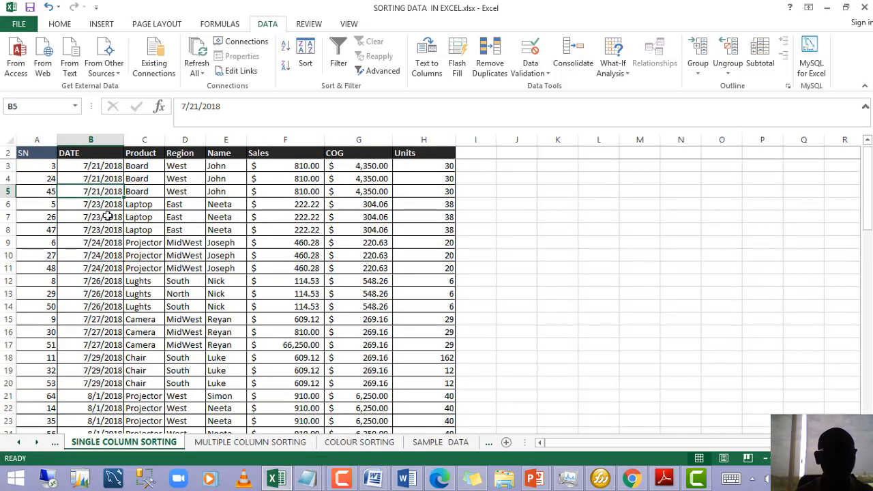
scroll(230, 282, down, 5)
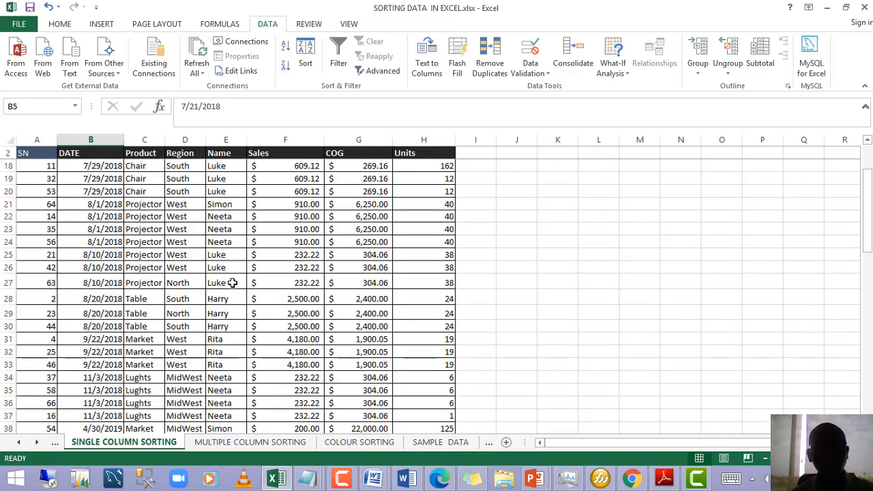
scroll(230, 221, up, 5)
scroll(234, 263, down, 2)
scroll(234, 263, up, 2)
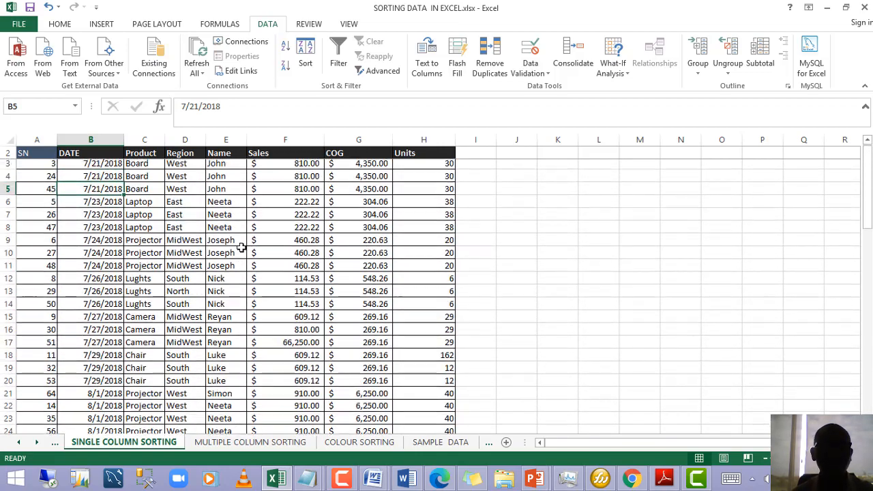
click(253, 268)
click(225, 242)
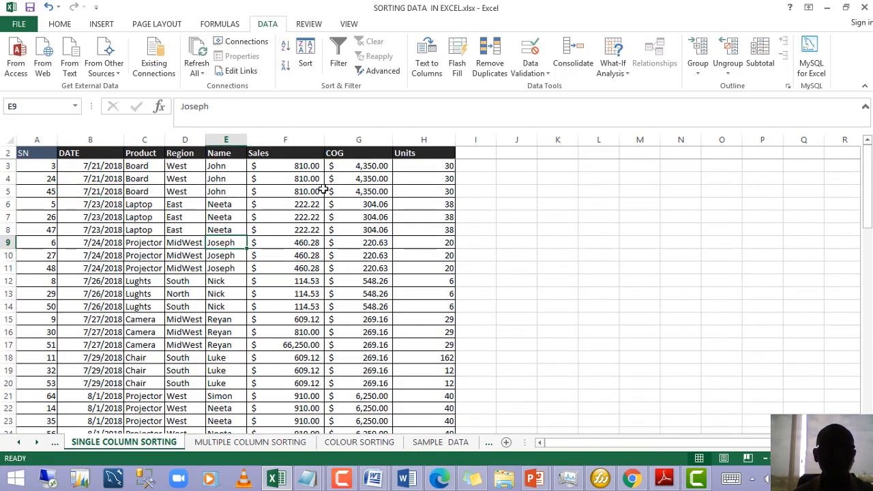
Step: Start a custom sort from a cell in the Sales column and choose Sales as the column to sort by
click(286, 168)
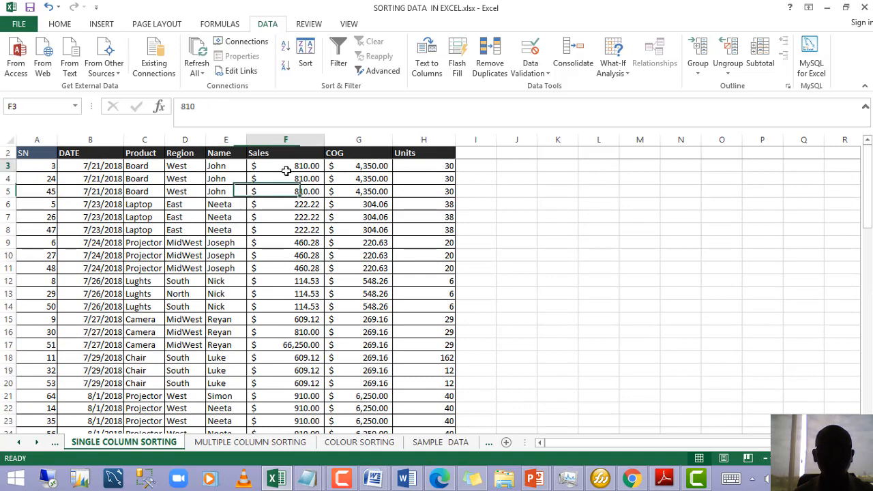
click(293, 222)
click(279, 192)
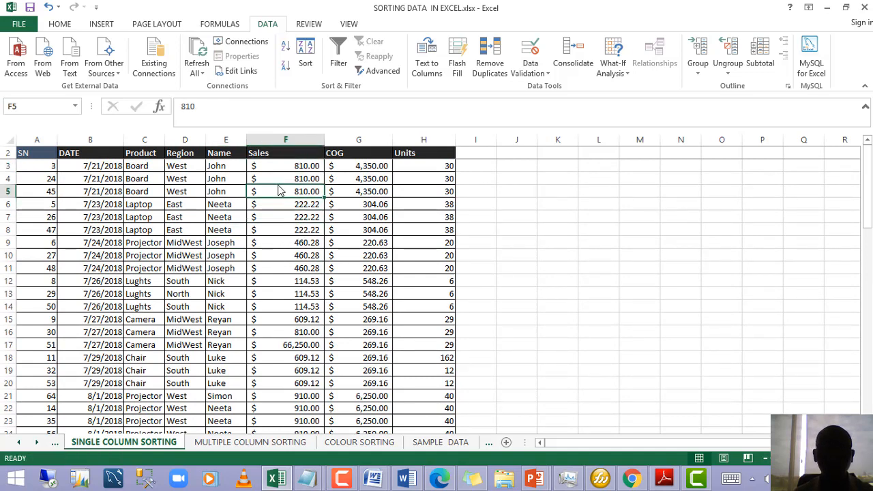
right_click(279, 186)
right_click(281, 187)
mouse_move(333, 363)
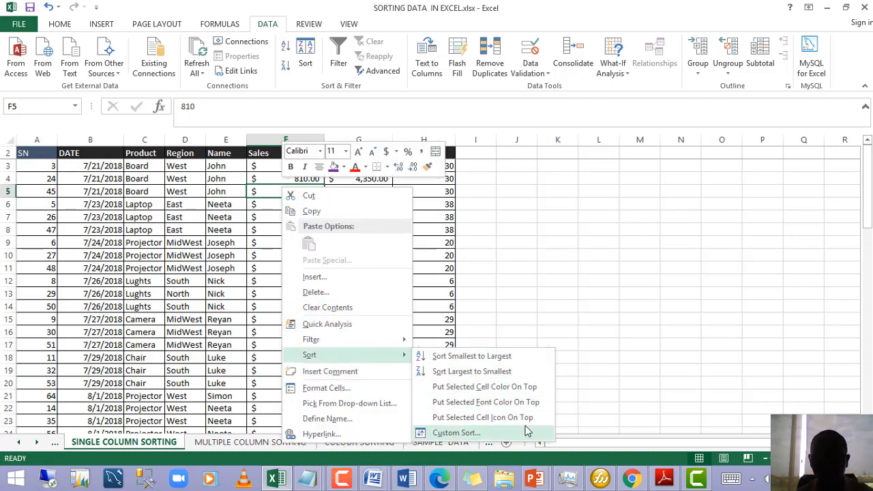
click(484, 432)
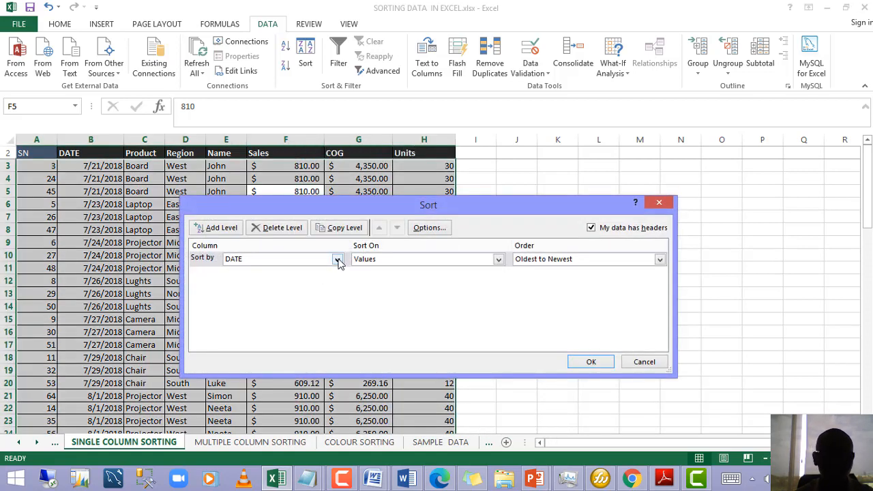
click(338, 261)
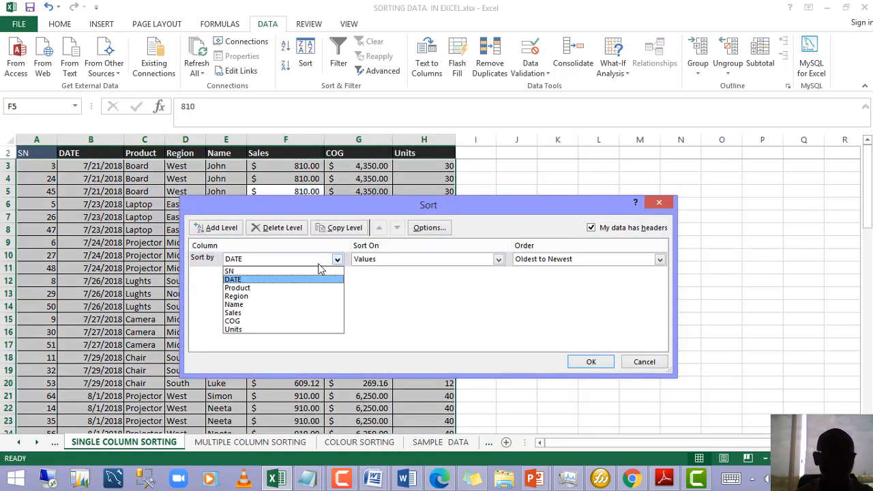
click(247, 313)
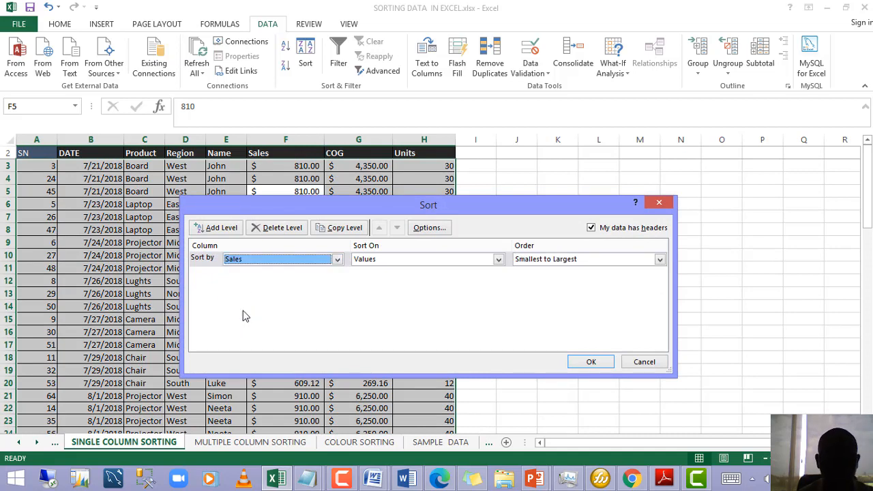
Step: Sort the Sales column on Values from Smallest to Largest, and select all the Sales amounts to review them
click(498, 260)
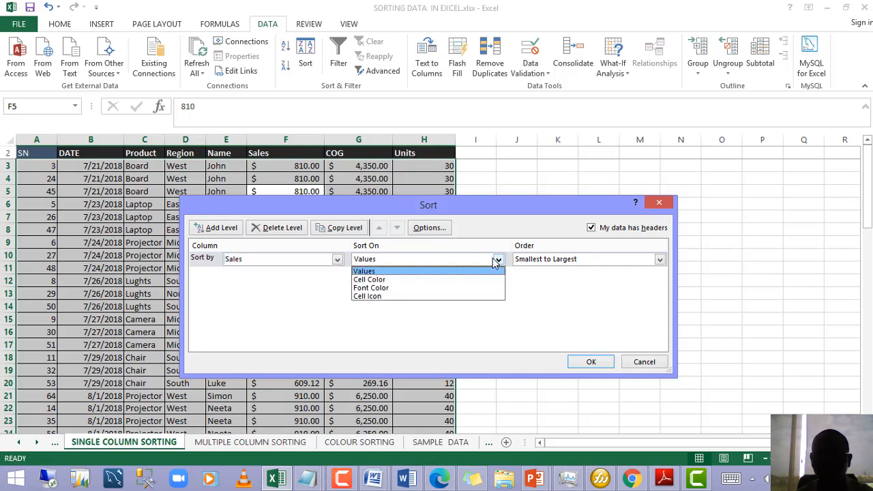
click(423, 274)
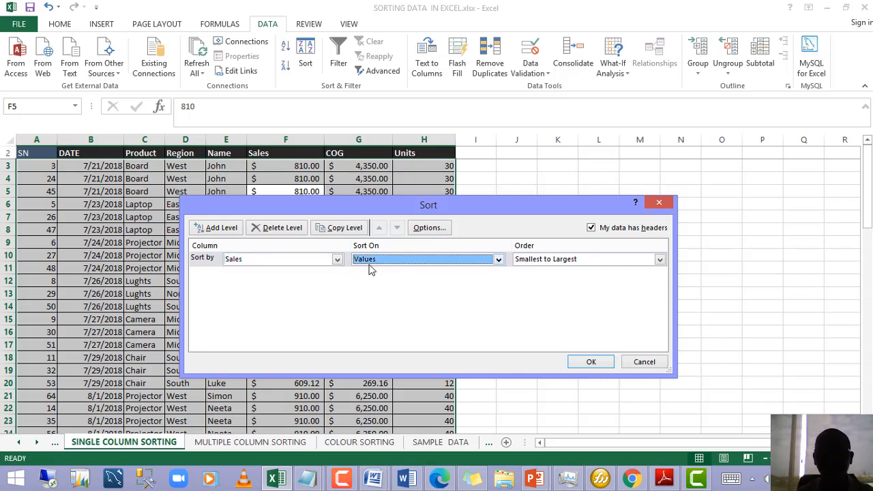
click(660, 262)
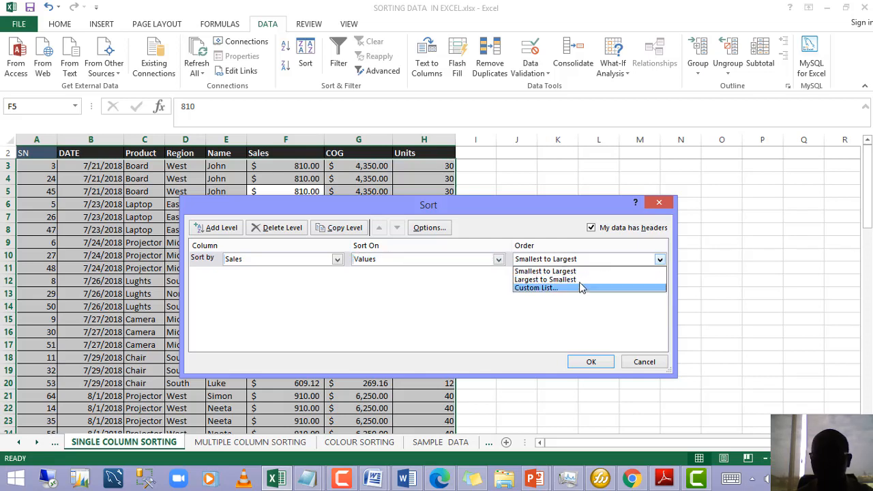
click(556, 272)
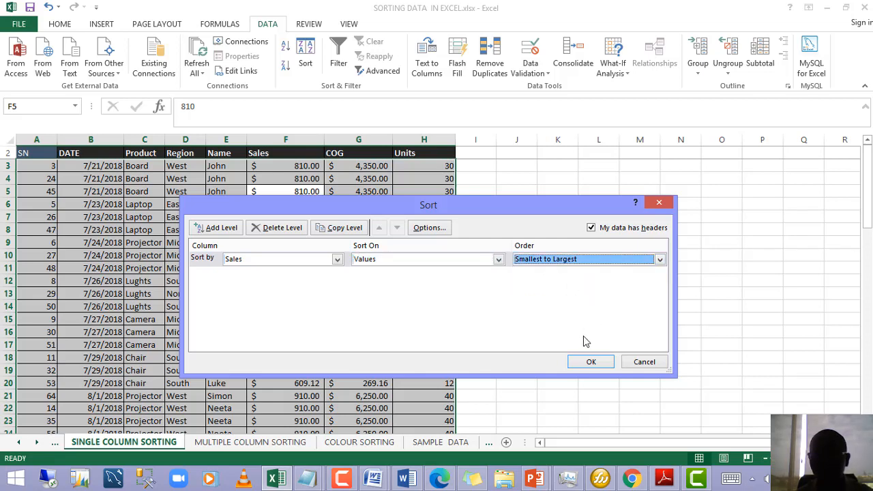
click(584, 360)
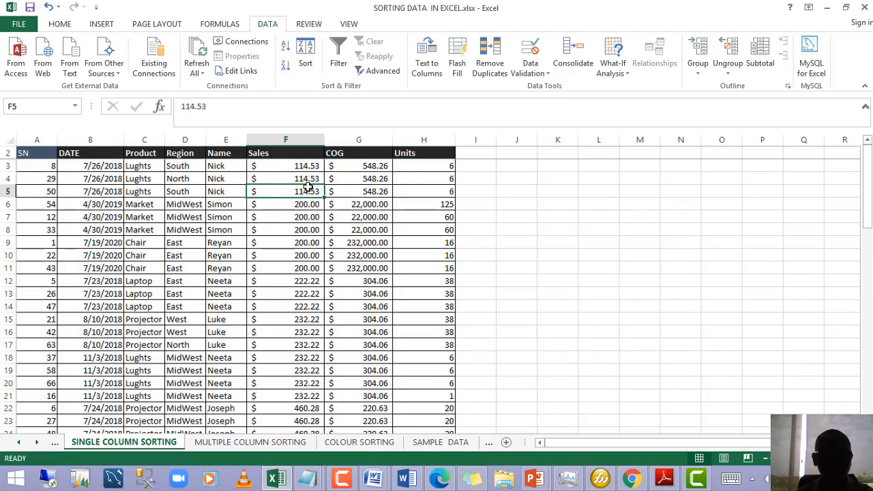
drag(302, 171, 289, 398)
scroll(289, 398, up, 17)
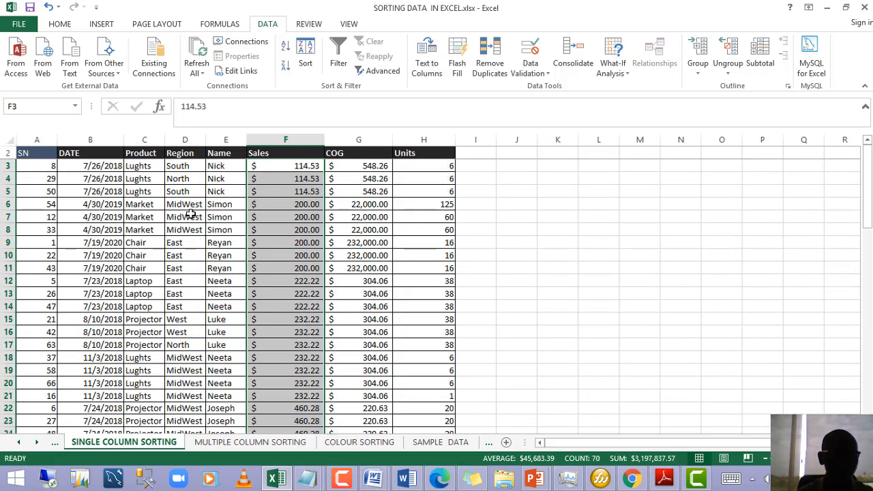
Step: Freeze the table's header row with Freeze Top Row so it stays in view while scrolling
click(8, 153)
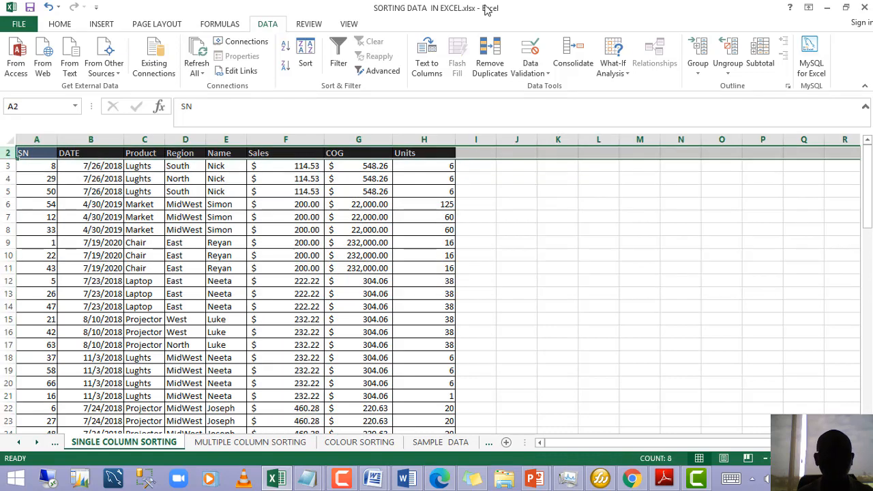
click(349, 22)
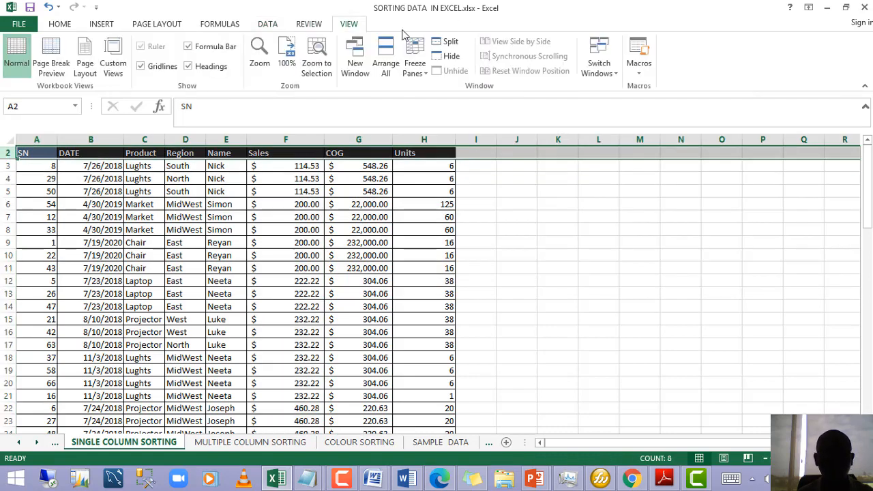
click(425, 75)
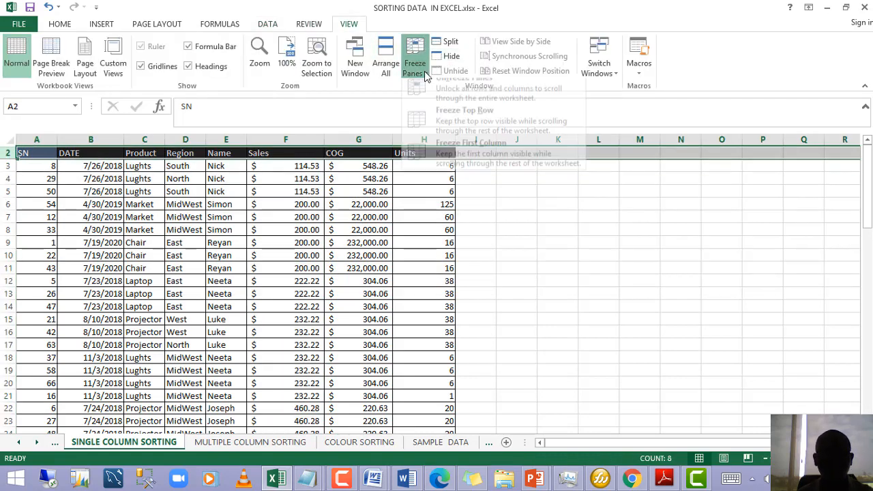
click(491, 127)
Step: Look through the table's rows to check the frozen header row and the ascending order of the Sales amounts
click(324, 306)
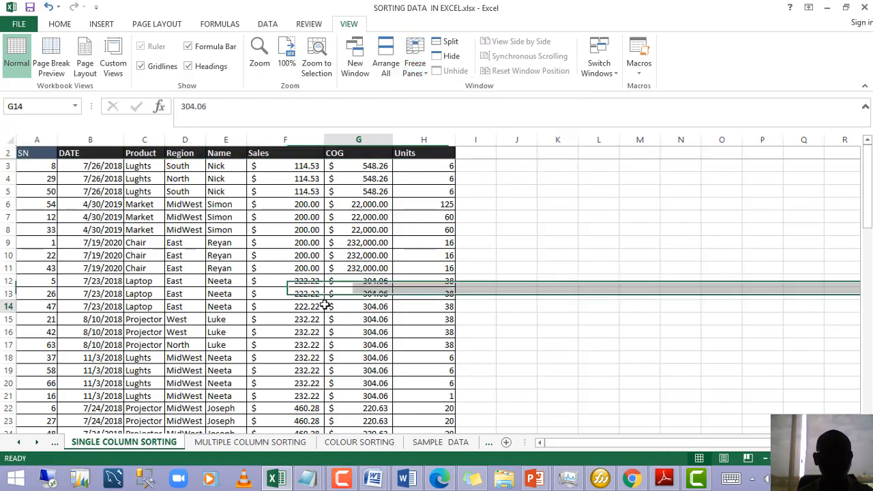
scroll(322, 293, down, 18)
scroll(322, 283, up, 18)
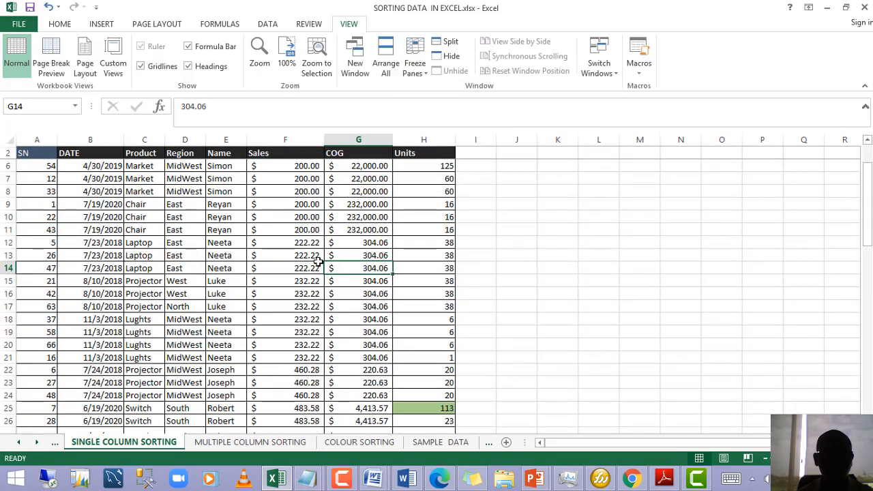
scroll(303, 206, down, 17)
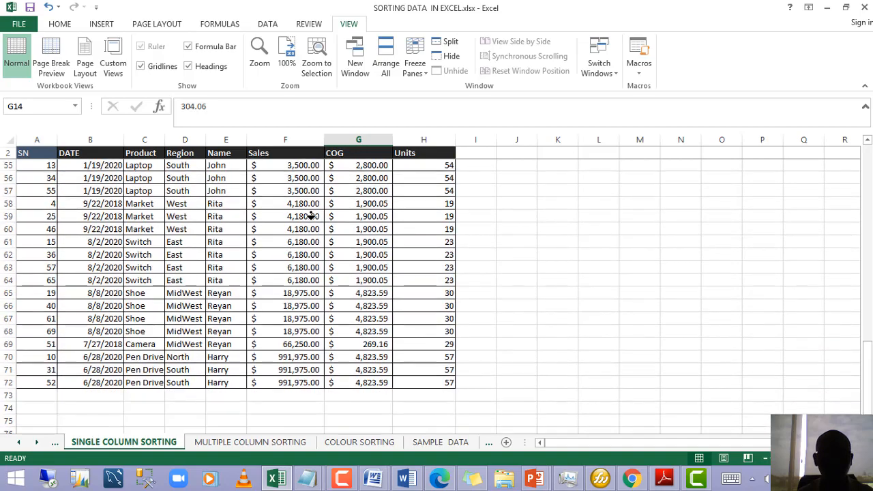
scroll(300, 204, up, 16)
click(283, 280)
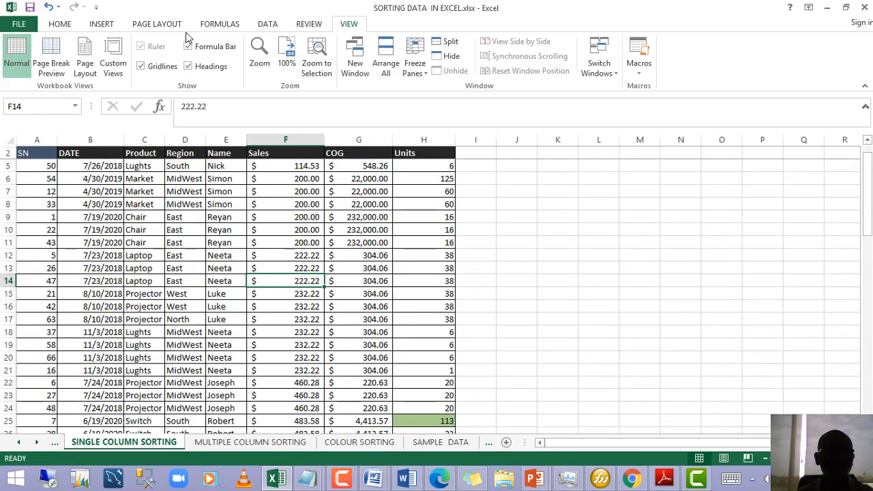
click(285, 268)
scroll(311, 210, down, 5)
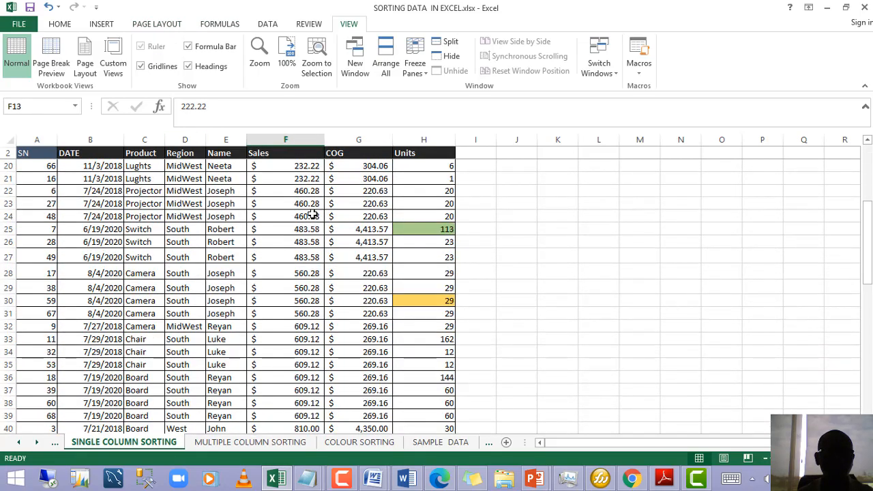
scroll(312, 213, up, 6)
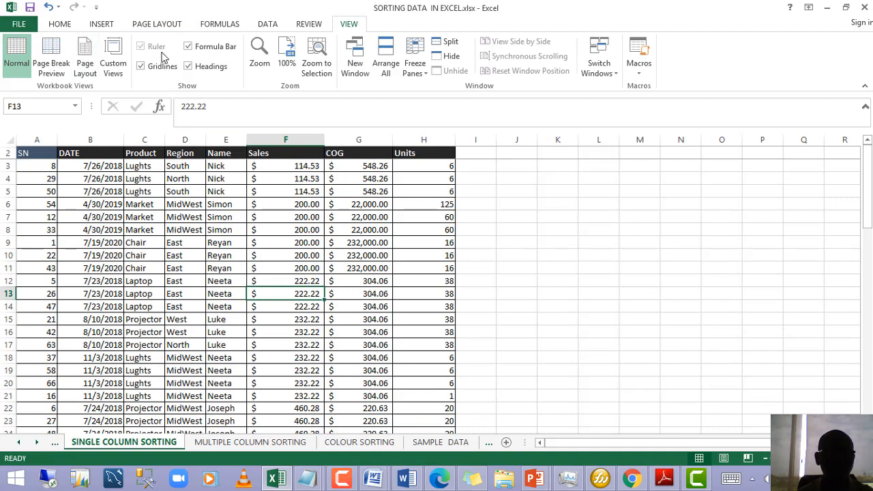
Step: Reapply the custom sort by Sales on values with the order Smallest to Largest, and check the sorted rows
click(299, 230)
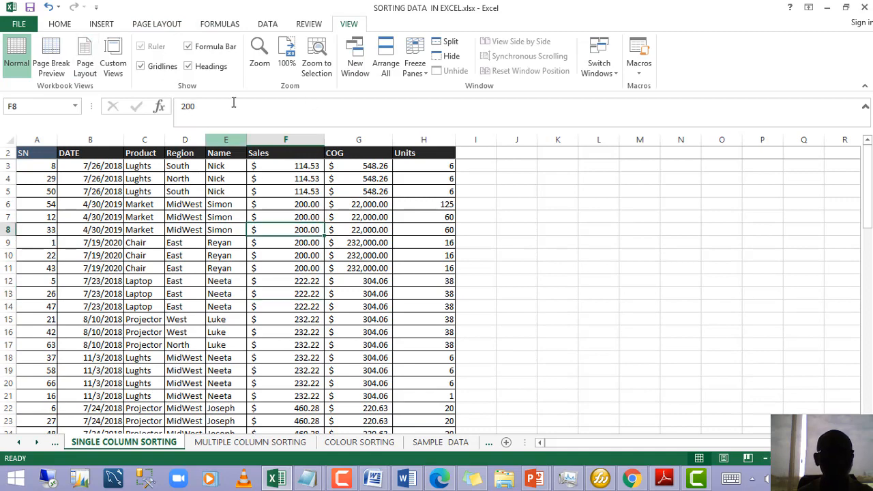
click(268, 24)
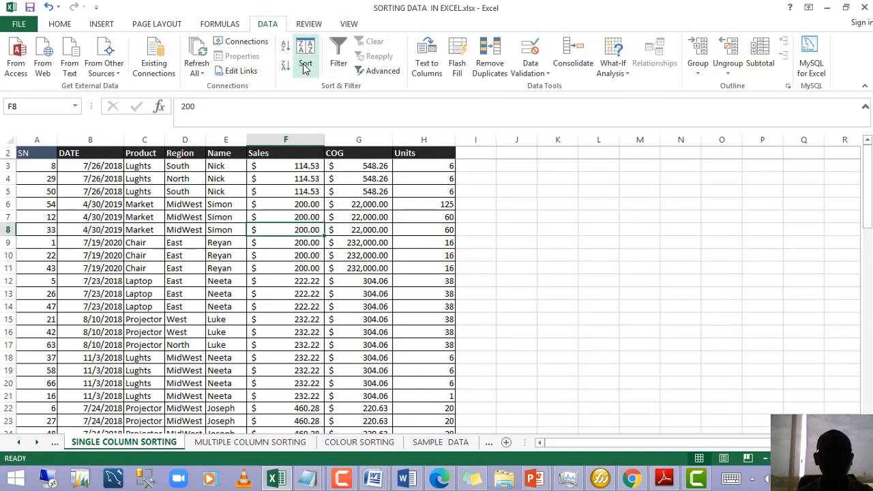
click(305, 58)
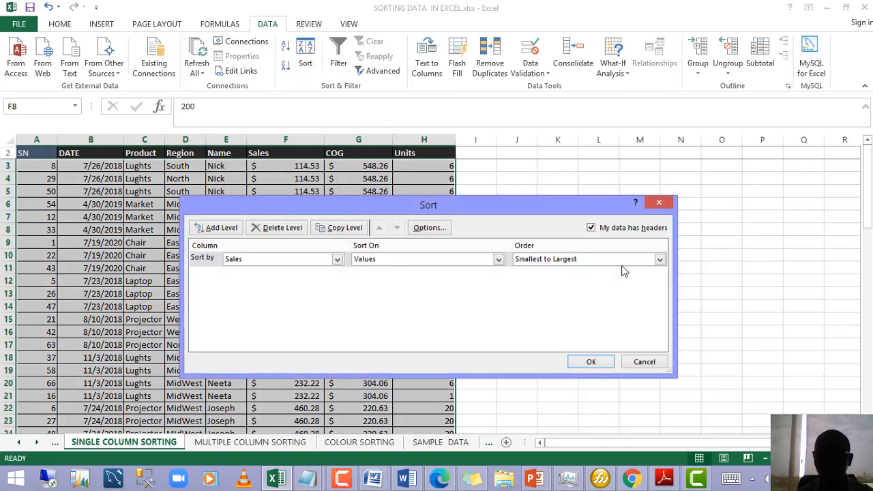
click(637, 262)
click(549, 269)
click(609, 362)
click(272, 294)
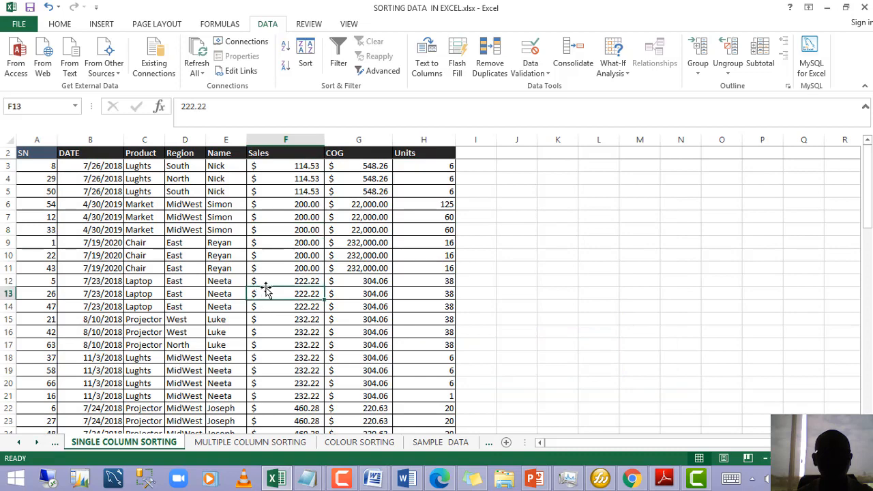
scroll(273, 289, down, 8)
scroll(272, 288, up, 8)
click(296, 217)
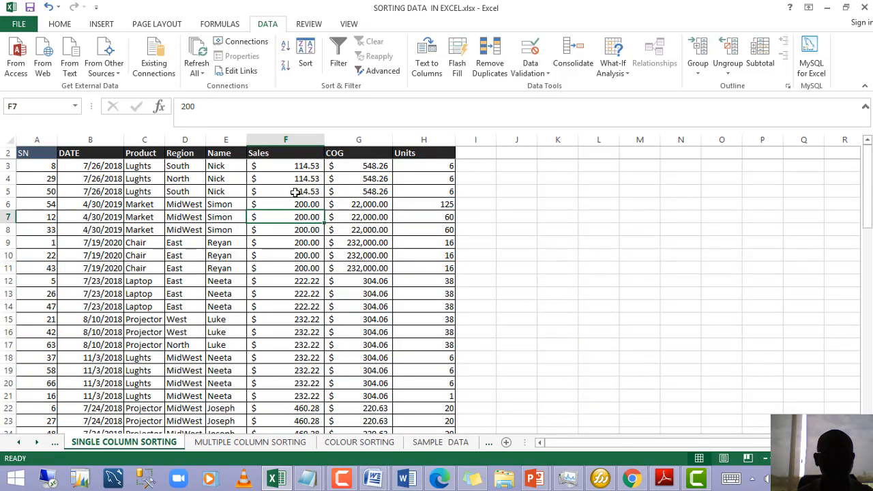
Step: Sort the table by the Sales column on Values in Largest to Smallest order
click(305, 58)
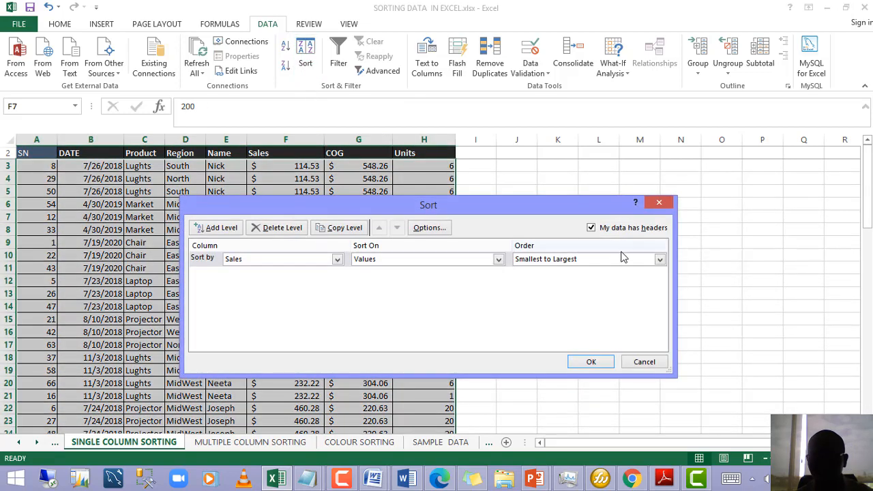
click(589, 260)
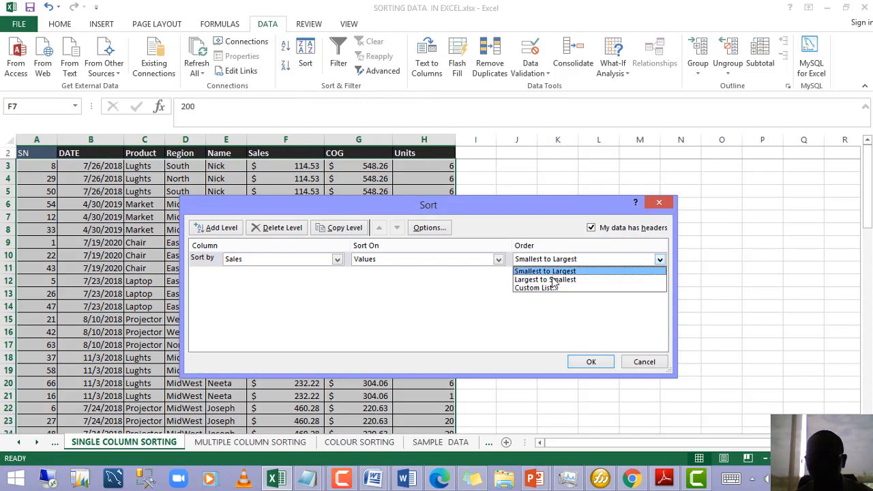
click(554, 280)
click(591, 363)
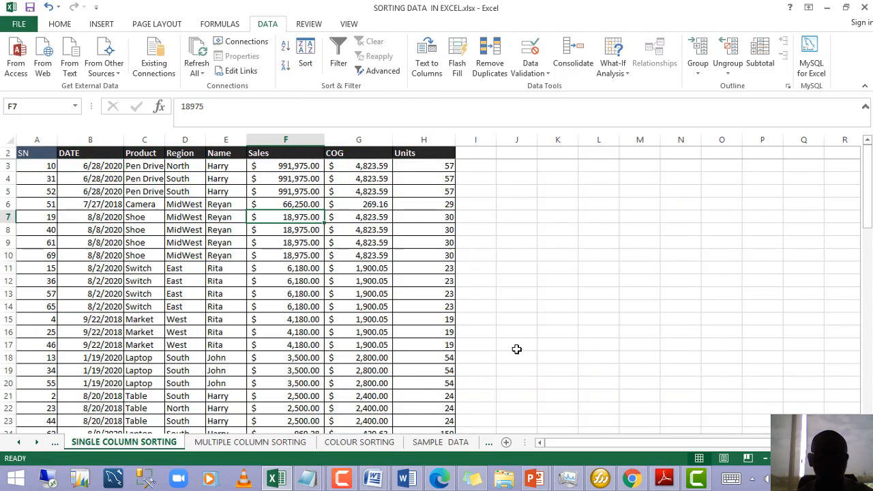
Step: Look through the table's rows to check the descending order of the Sales amounts
scroll(303, 203, down, 2)
scroll(302, 203, up, 2)
scroll(302, 203, down, 8)
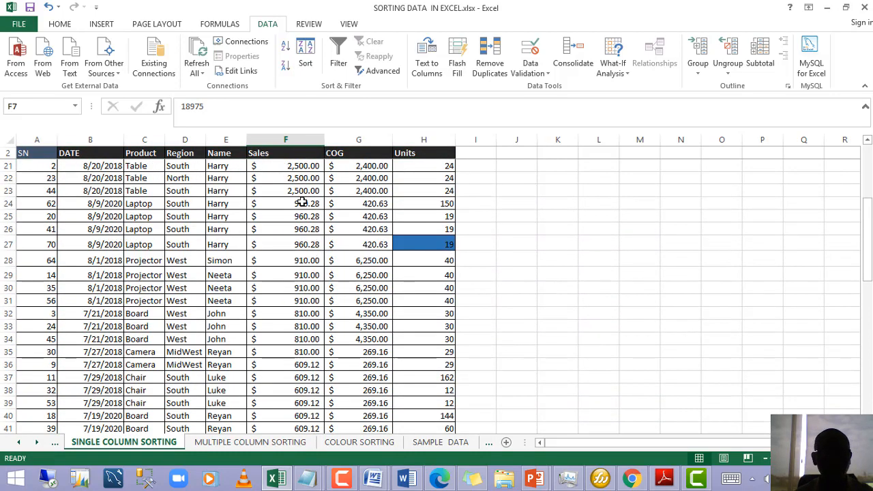
scroll(302, 203, up, 6)
scroll(303, 204, up, 2)
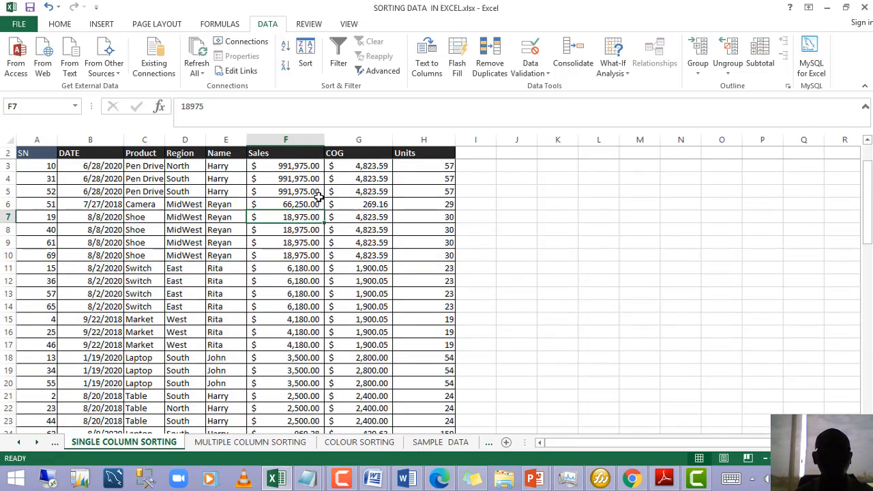
scroll(320, 193, down, 7)
scroll(320, 194, up, 4)
scroll(321, 193, down, 4)
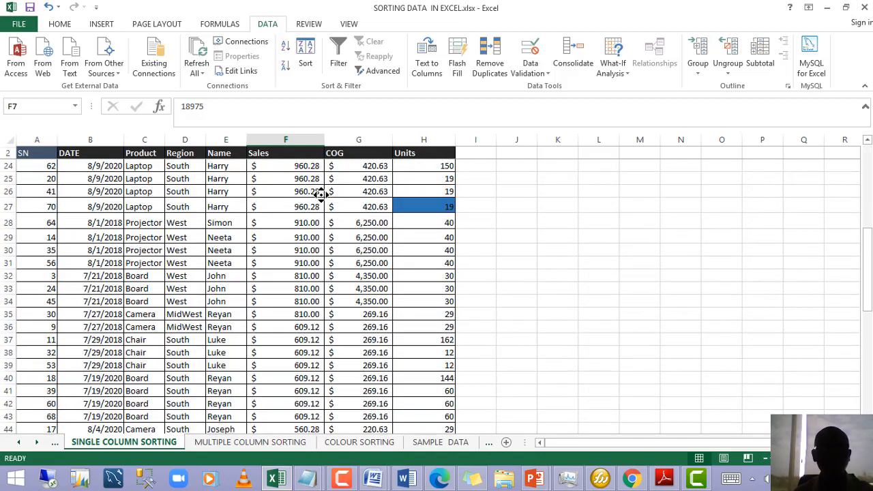
scroll(322, 194, up, 7)
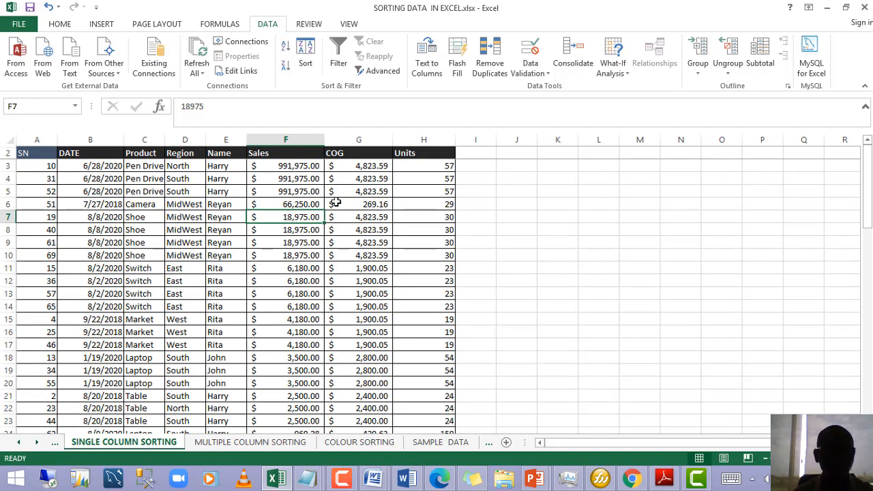
Step: Sort the table by the Region column on Values in Z to A order
click(232, 229)
click(224, 179)
click(202, 188)
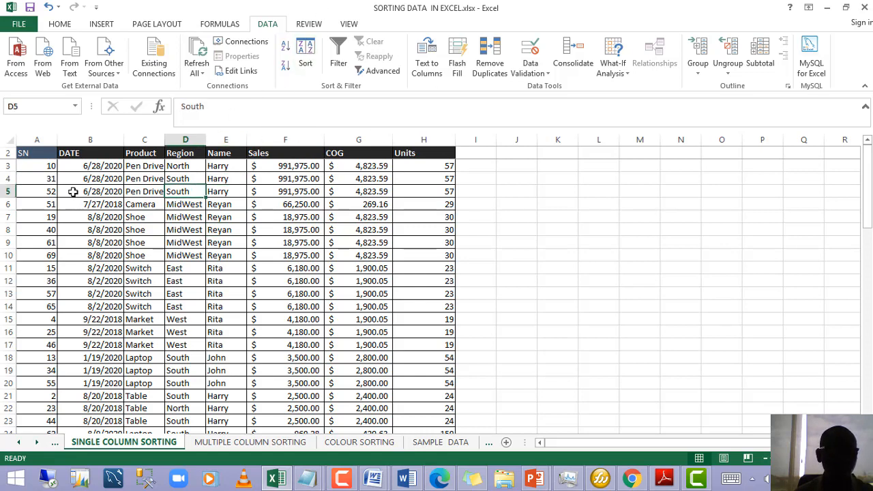
click(306, 50)
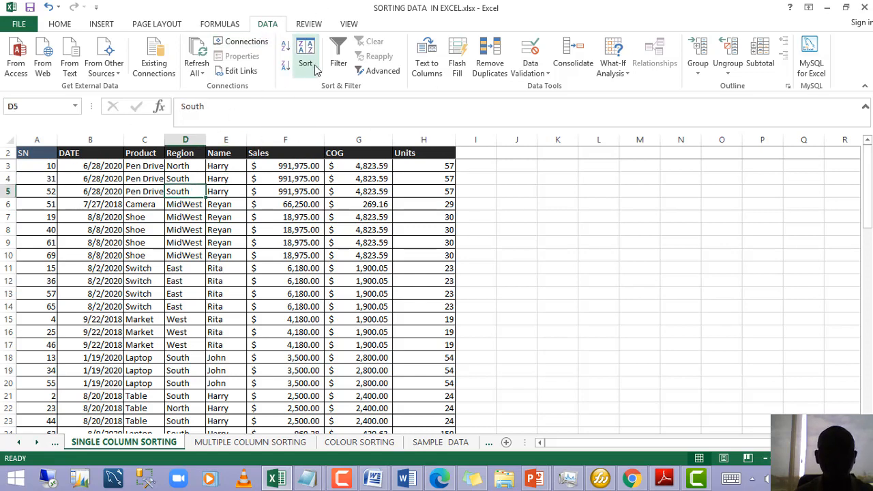
click(337, 259)
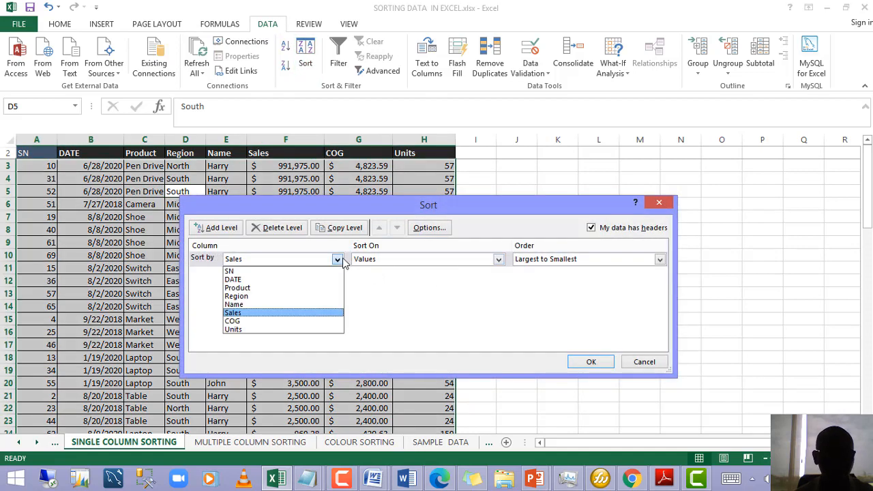
click(253, 297)
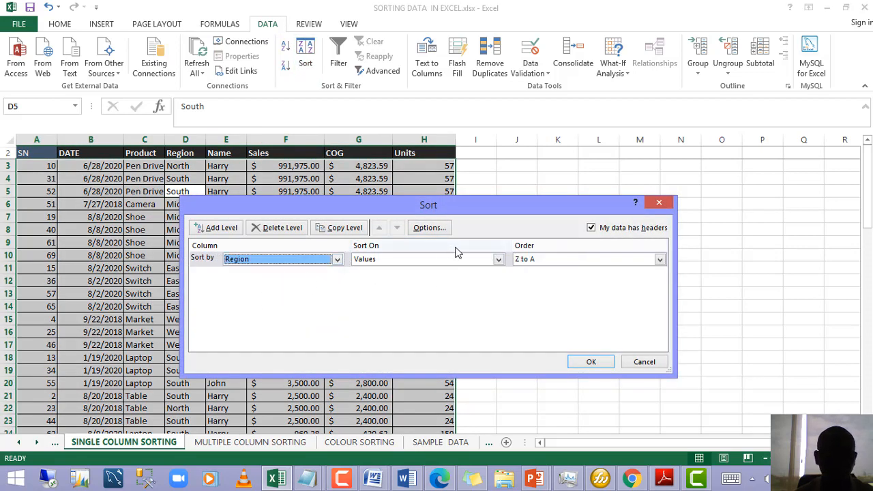
click(627, 264)
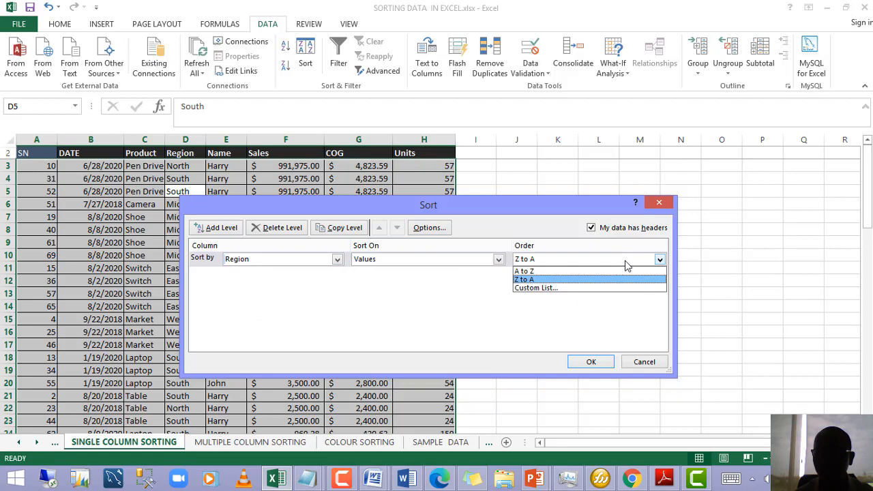
click(569, 280)
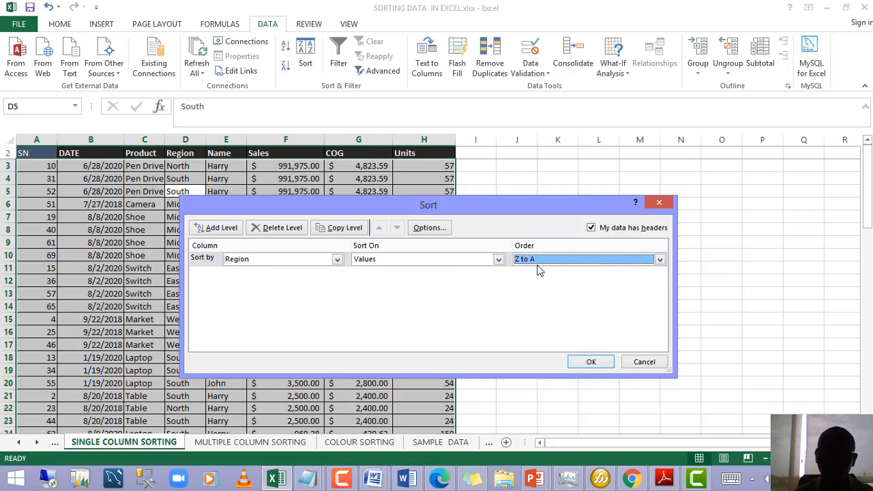
click(587, 360)
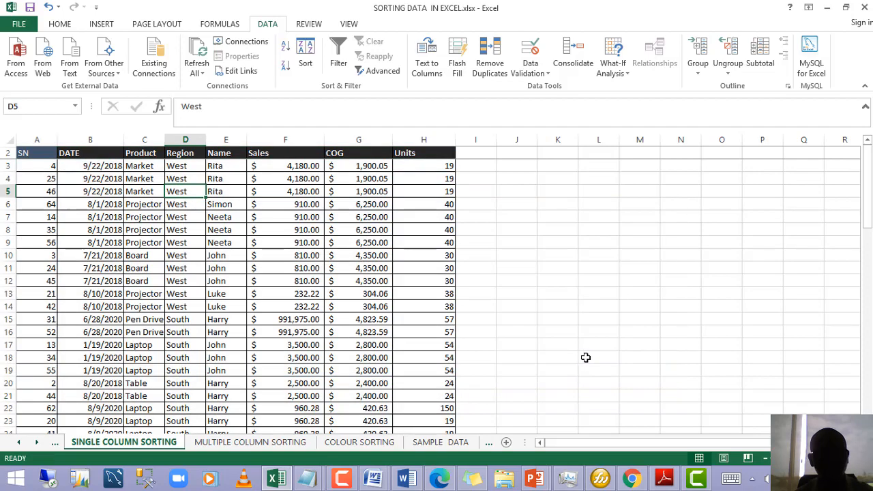
Step: Examine the sorted Region column and how the Sales amounts are arranged within each region
click(176, 176)
scroll(183, 191, down, 20)
scroll(195, 256, up, 20)
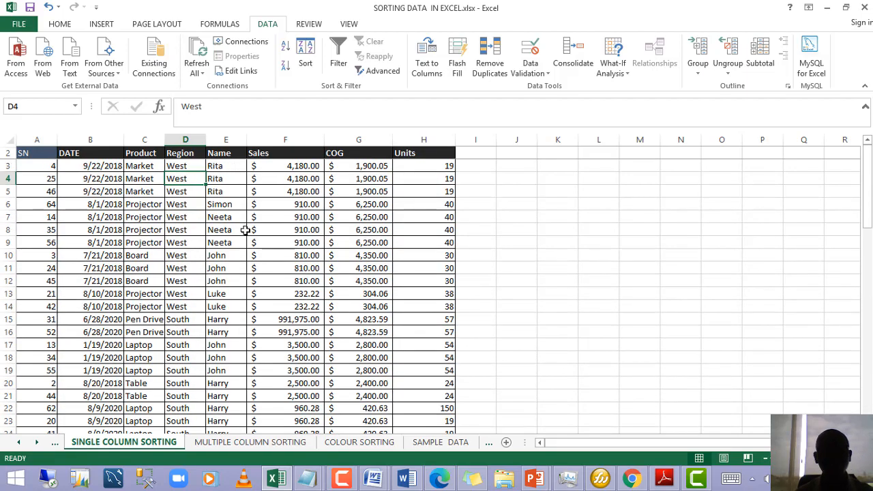
click(302, 208)
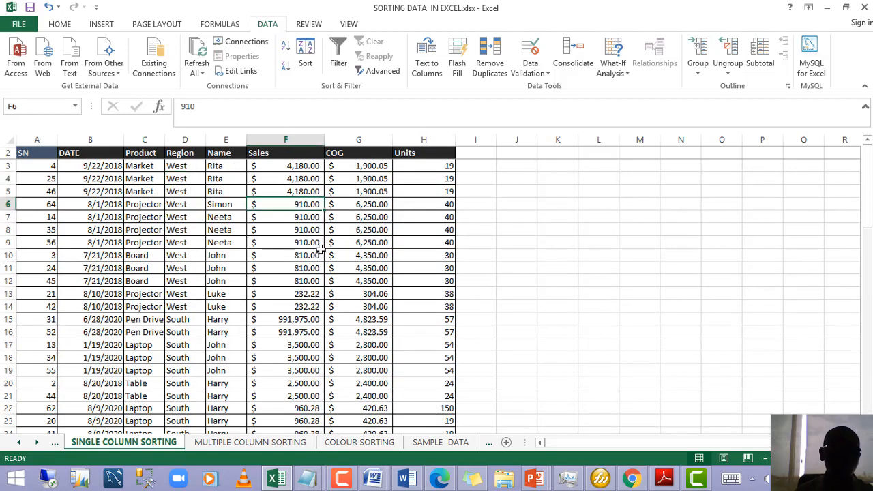
scroll(308, 302, down, 7)
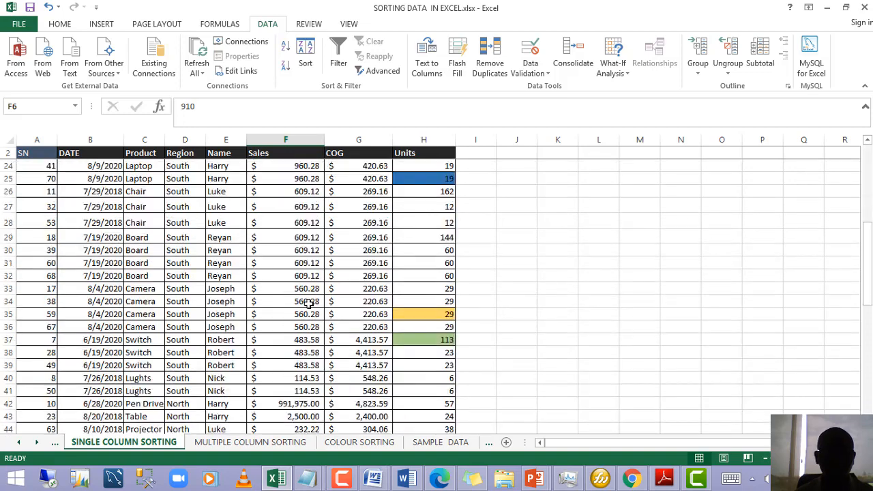
scroll(308, 296, up, 7)
click(307, 289)
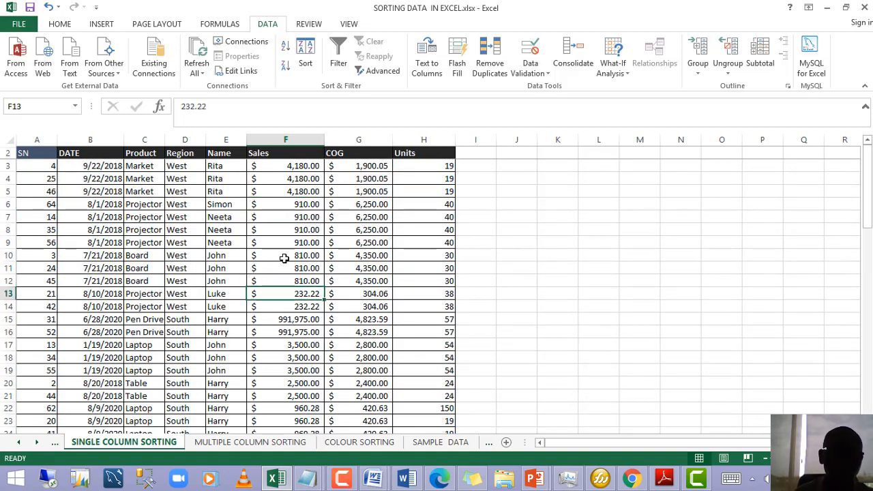
click(269, 265)
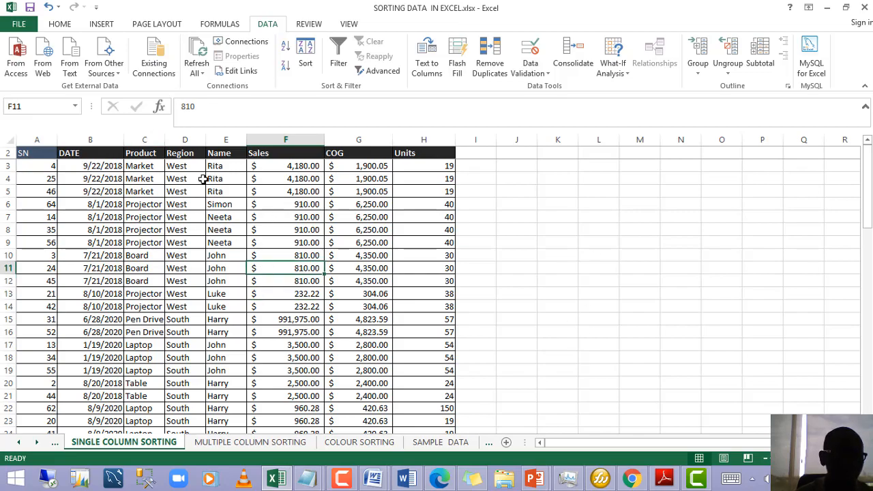
Step: Fill the Region cells from row 3 to row 72 with a light orange colour
drag(193, 167, 173, 409)
click(63, 26)
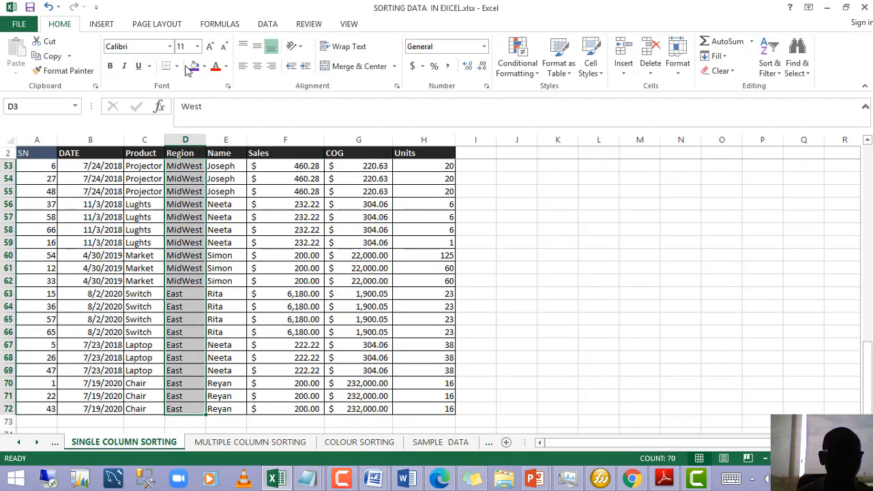
click(207, 68)
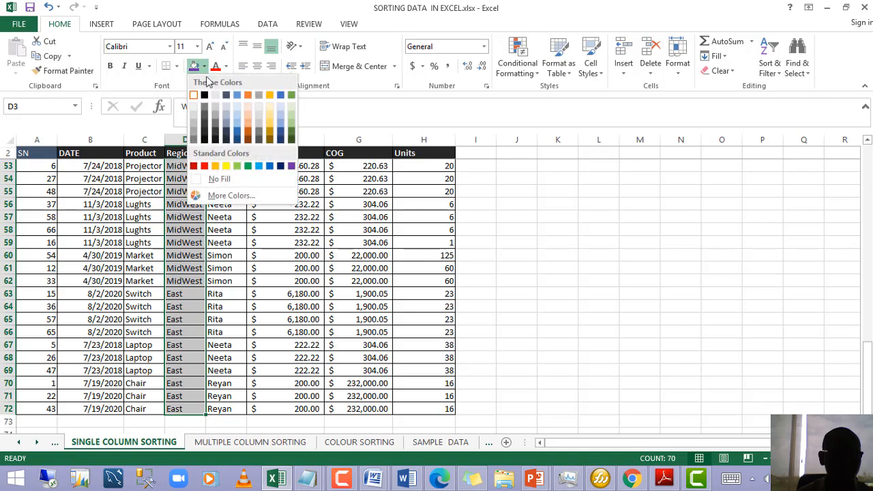
click(249, 121)
click(249, 310)
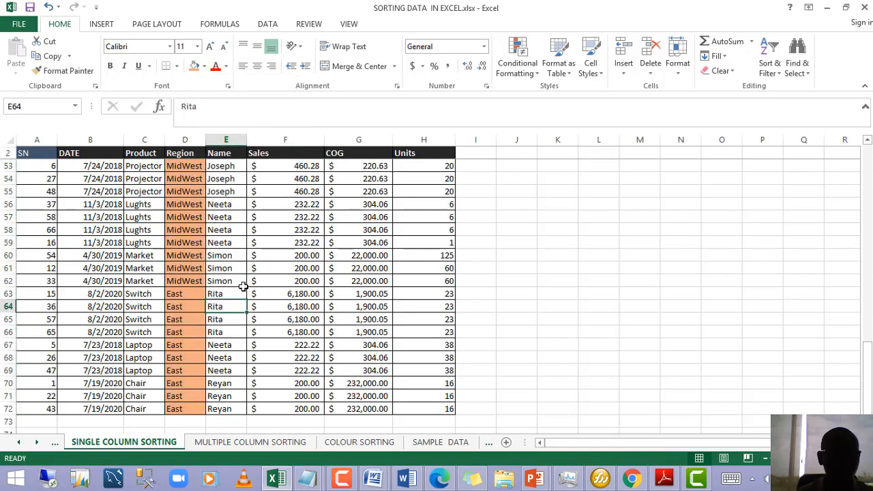
scroll(282, 159, up, 17)
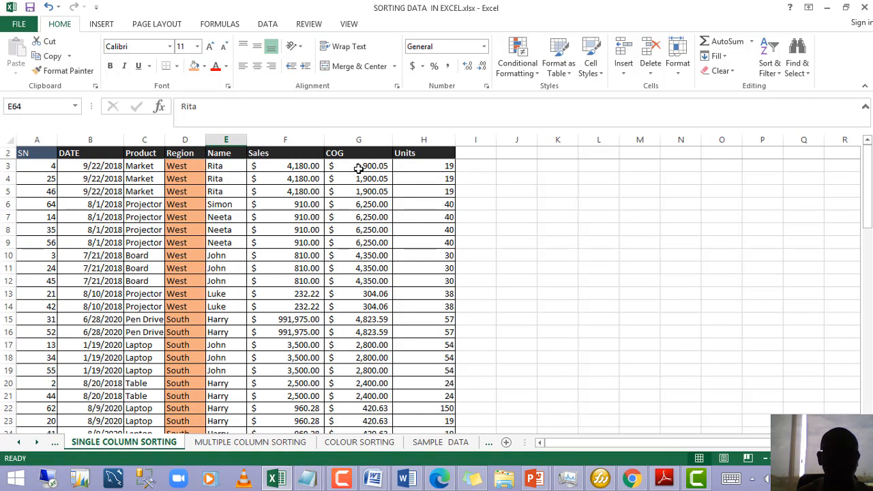
Step: Fill the COG cells from row 3 to row 72 with a light blue colour
drag(365, 165, 375, 408)
click(204, 66)
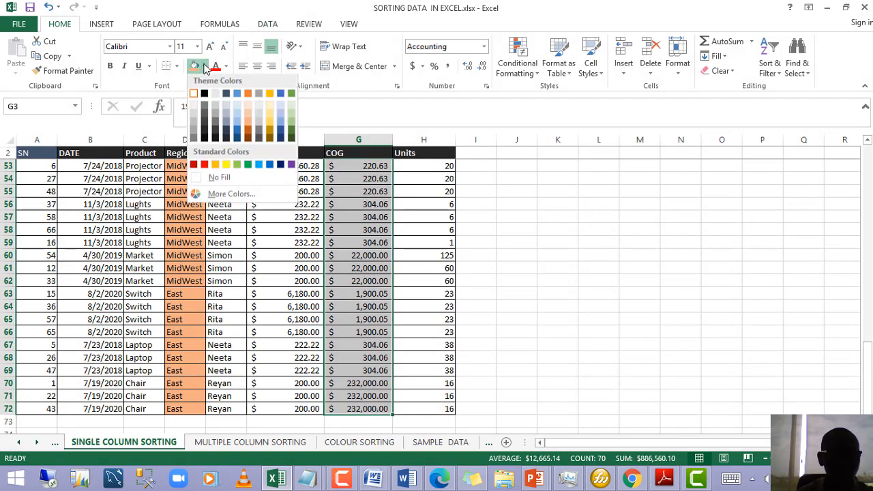
click(278, 119)
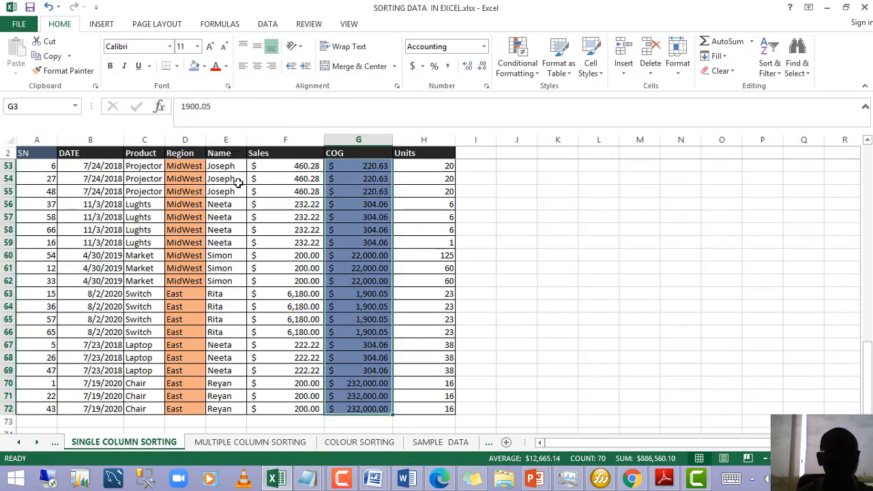
click(197, 281)
scroll(134, 261, up, 16)
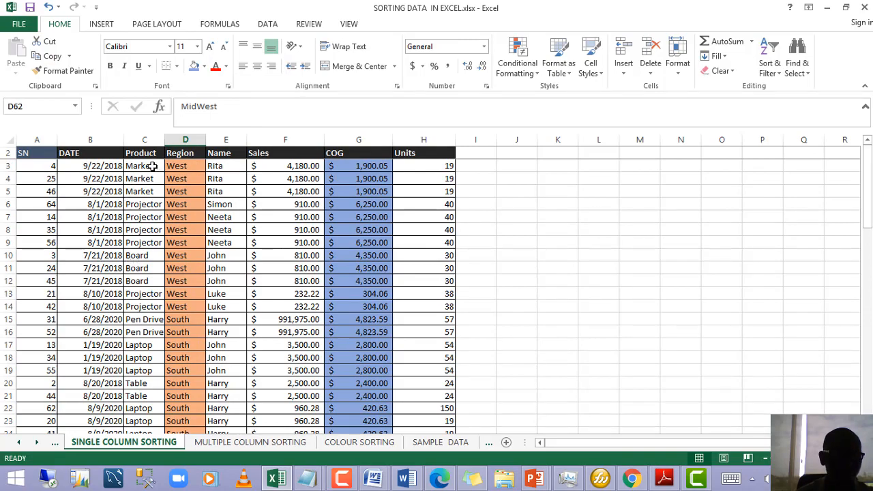
Step: Fill the Product cells from row 3 to row 72 with a light green colour
drag(153, 166, 144, 384)
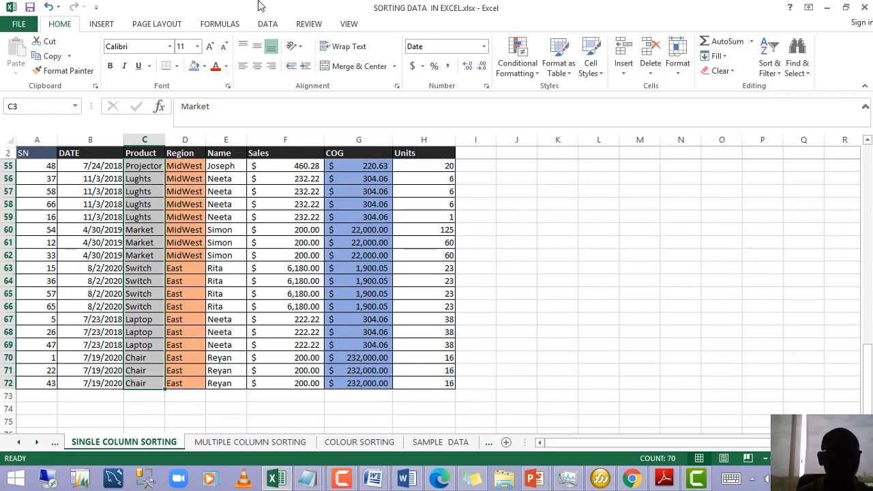
click(204, 66)
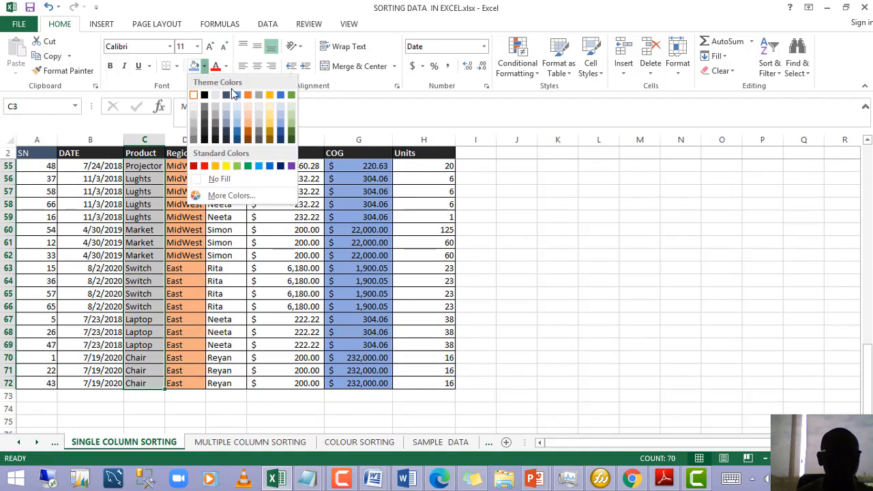
click(294, 120)
click(229, 268)
scroll(261, 241, up, 17)
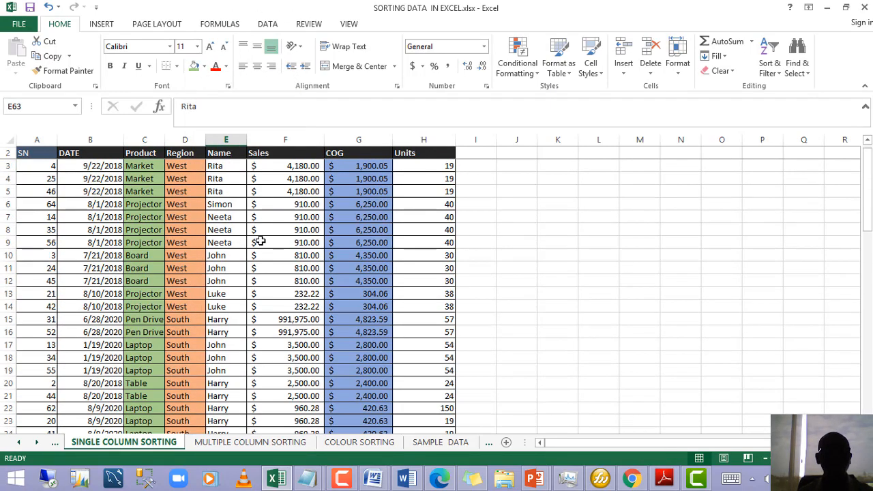
Step: Look through the table's rows to check the coloured Product, Region and COG columns
click(294, 242)
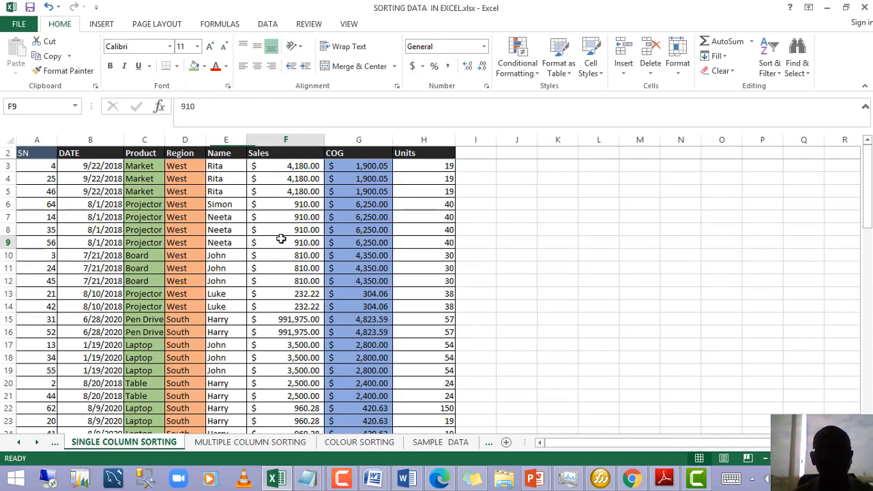
scroll(341, 243, down, 8)
scroll(380, 250, up, 8)
scroll(380, 252, down, 8)
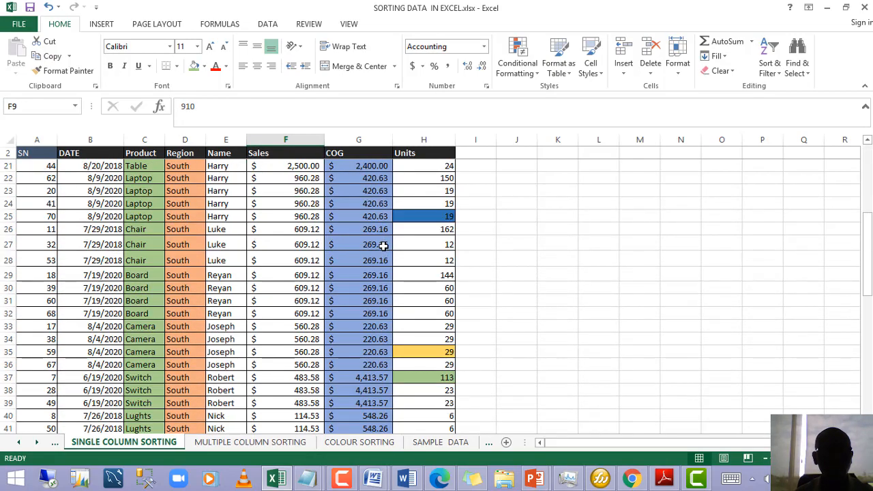
scroll(385, 236, up, 8)
click(273, 281)
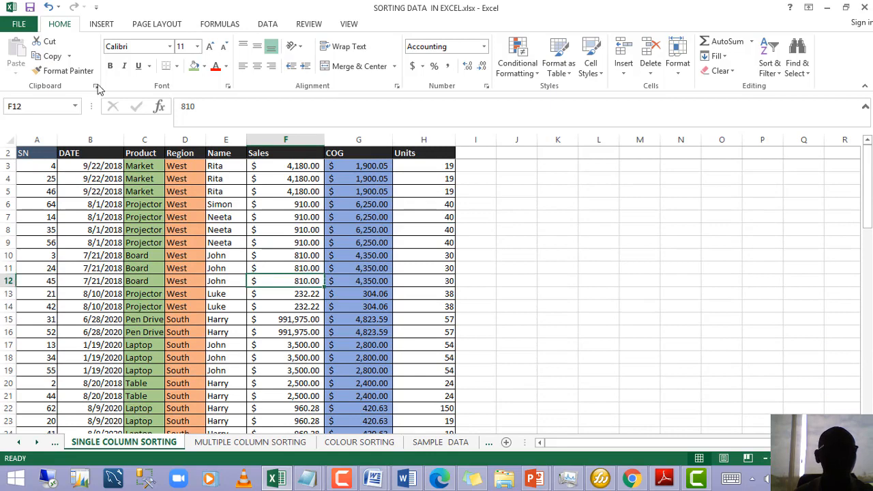
Step: Sort the table by the Product column's values in A to Z order
click(275, 226)
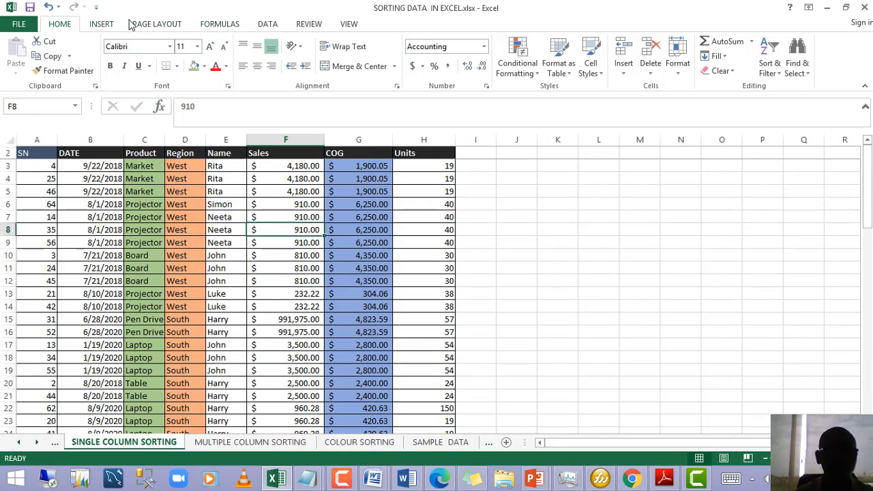
click(263, 24)
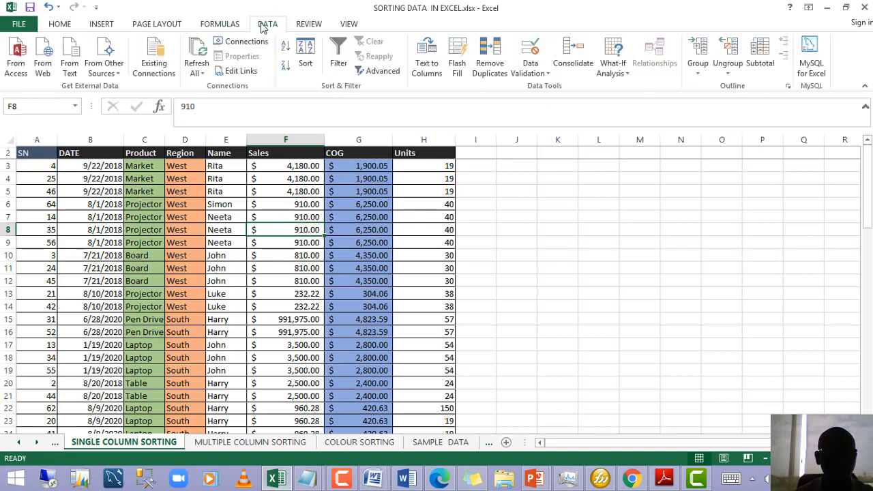
click(304, 60)
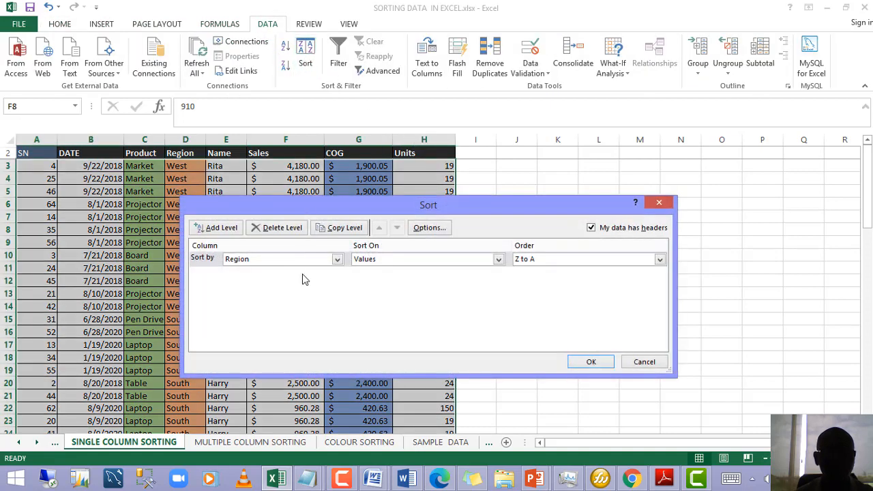
click(337, 260)
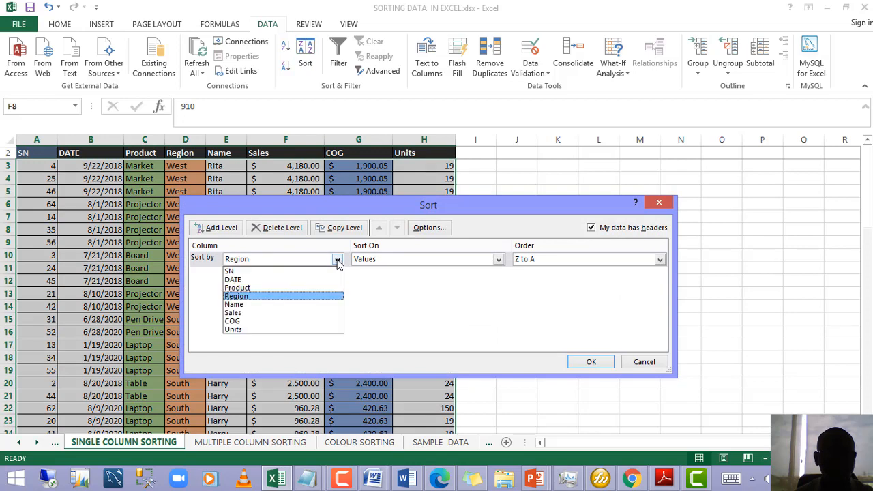
click(265, 288)
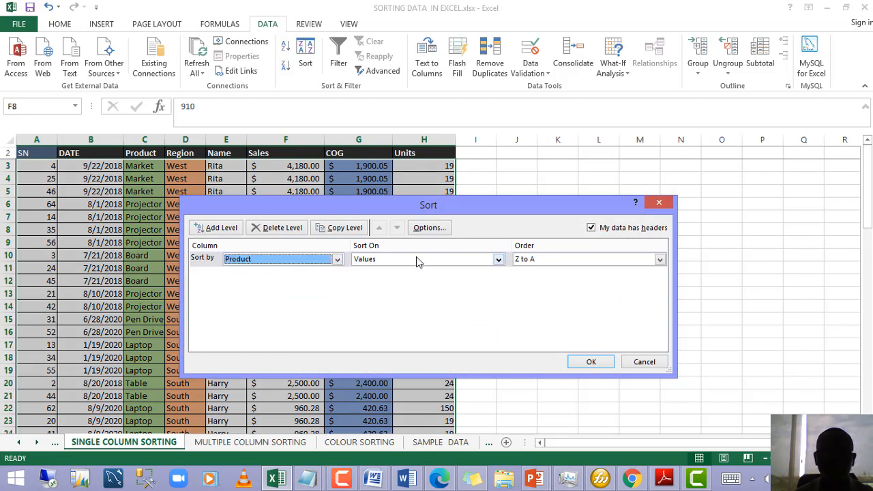
click(603, 264)
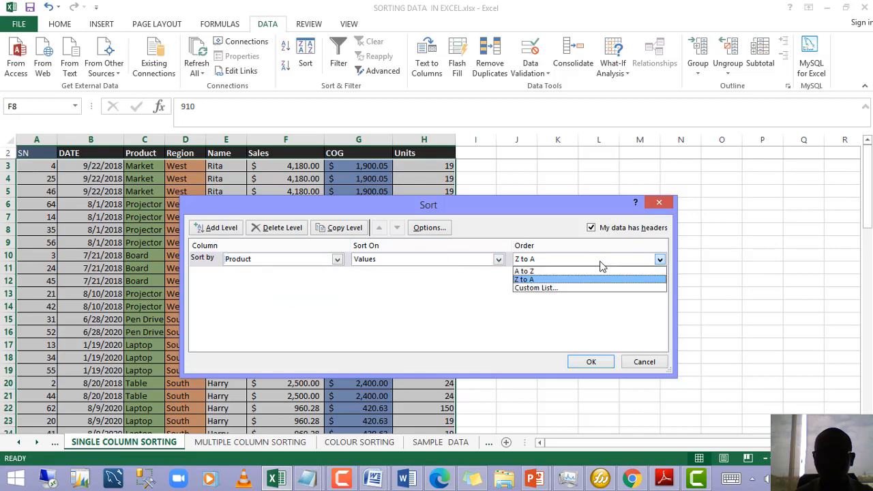
click(554, 271)
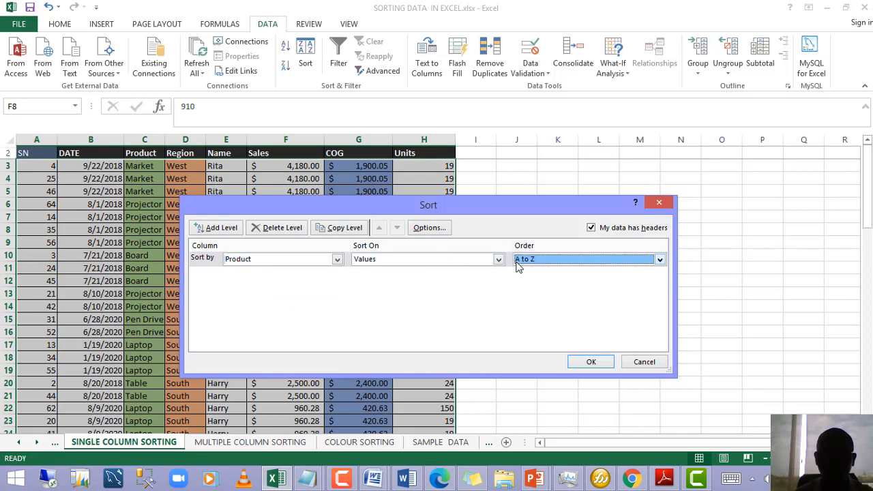
click(588, 362)
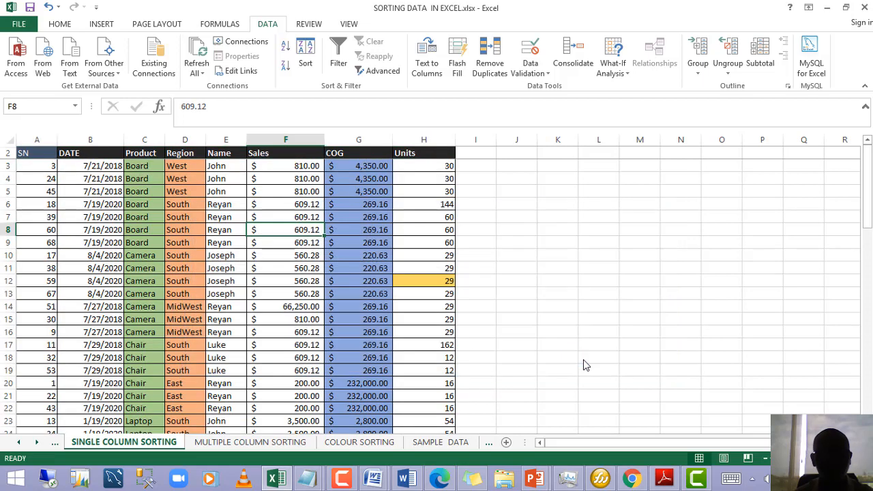
Step: Add a second sort level on the Region column's values, ordered Z to A, and apply the sort
click(305, 61)
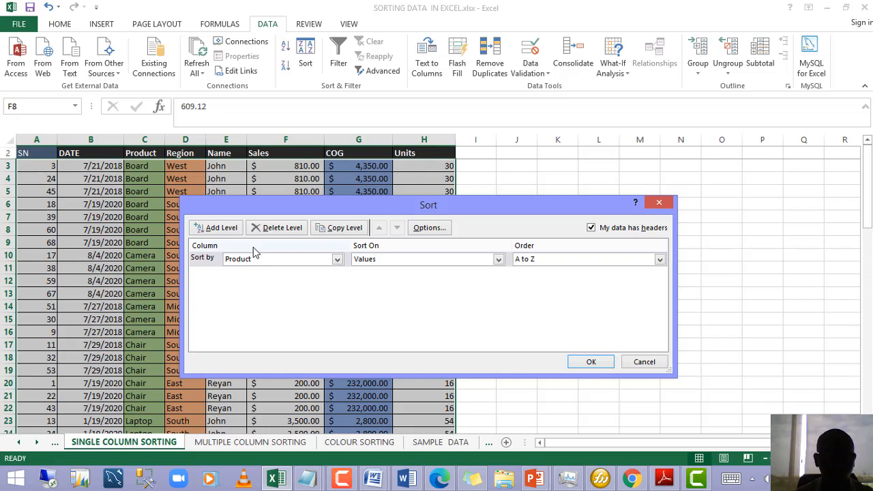
click(222, 228)
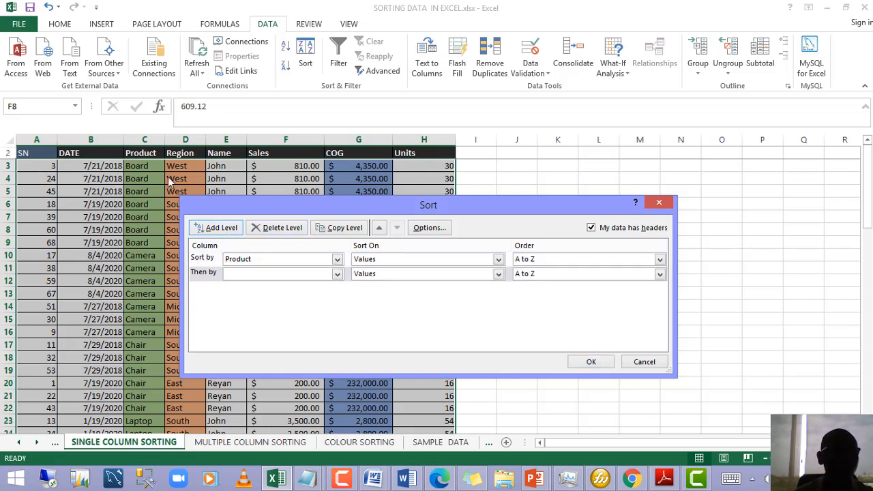
click(336, 274)
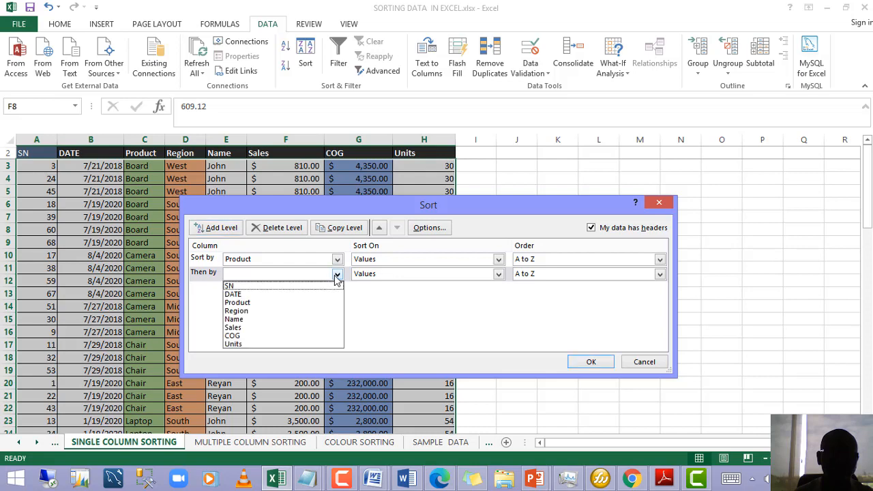
click(267, 311)
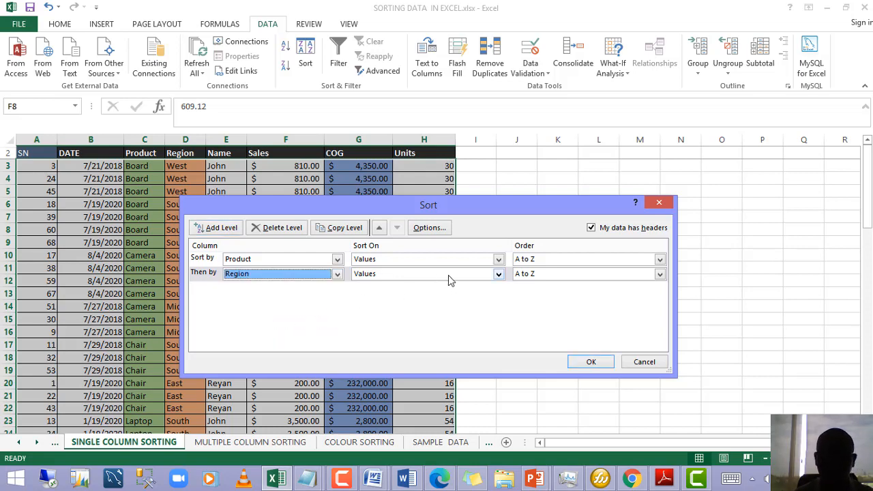
click(589, 275)
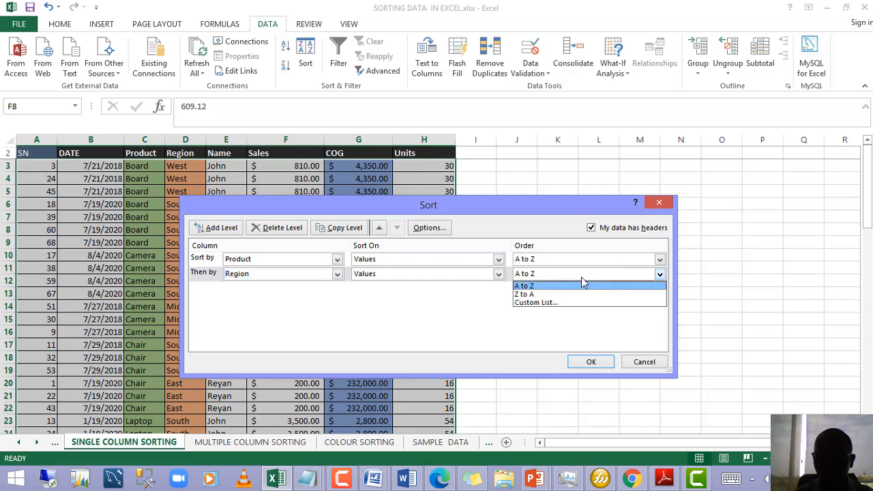
click(545, 295)
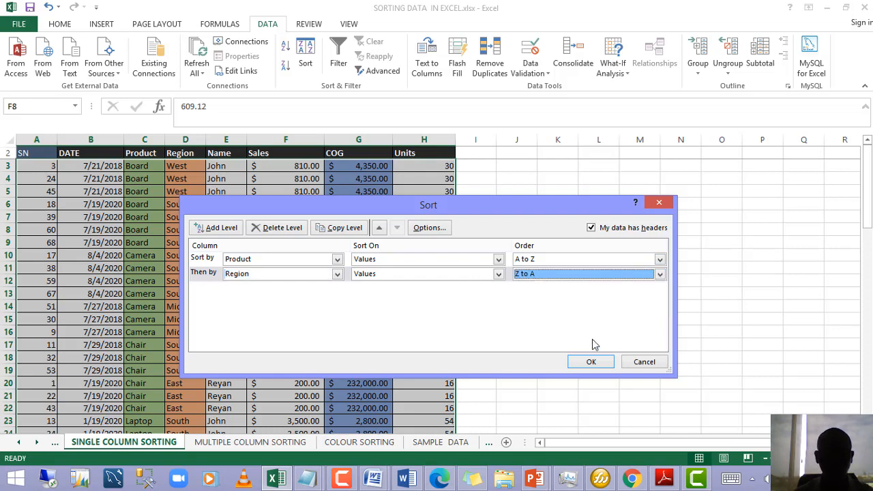
click(591, 361)
scroll(253, 245, down, 1)
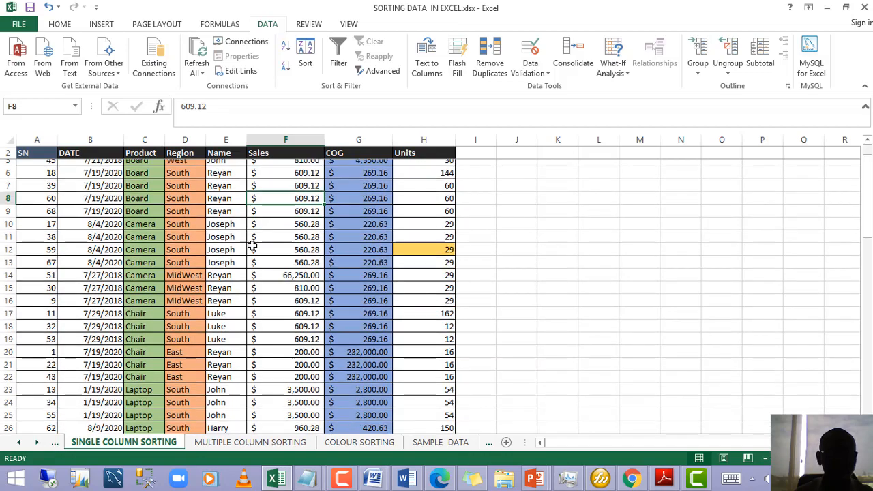
scroll(253, 246, up, 1)
scroll(185, 217, down, 7)
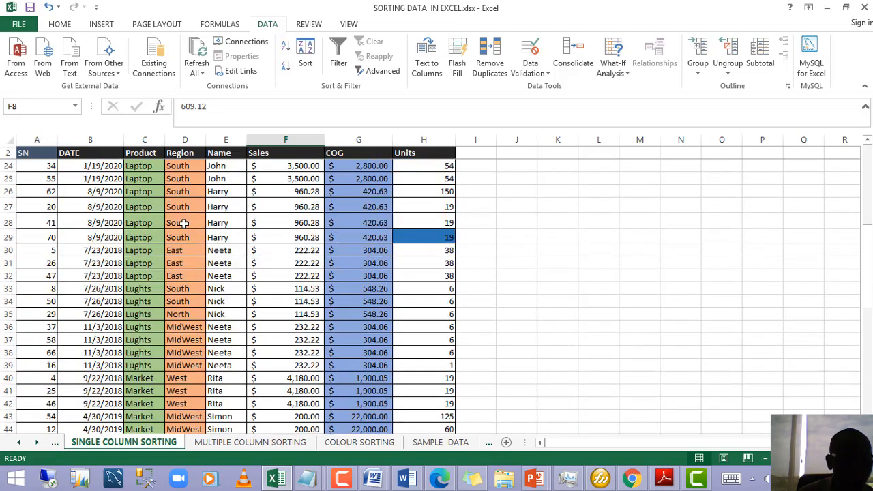
scroll(184, 224, up, 7)
Step: Add a further sort level on the COG column's values, ordered Smallest to Largest, to the custom sort
click(185, 217)
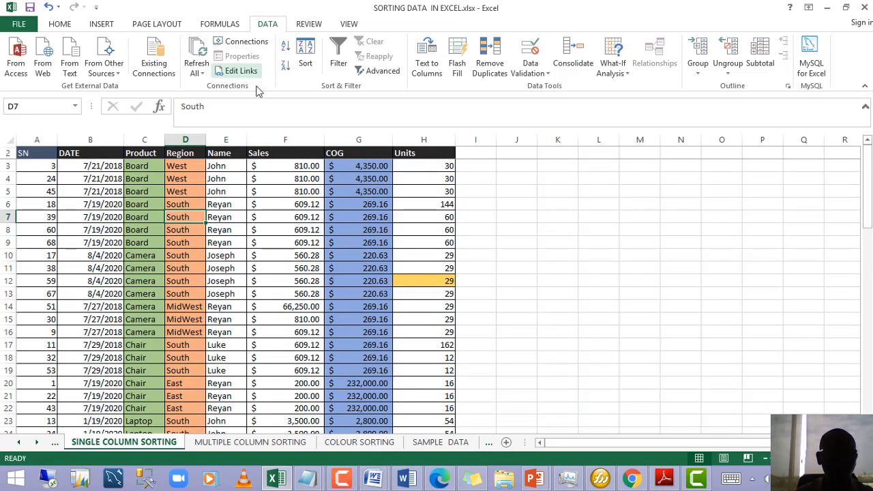
click(305, 58)
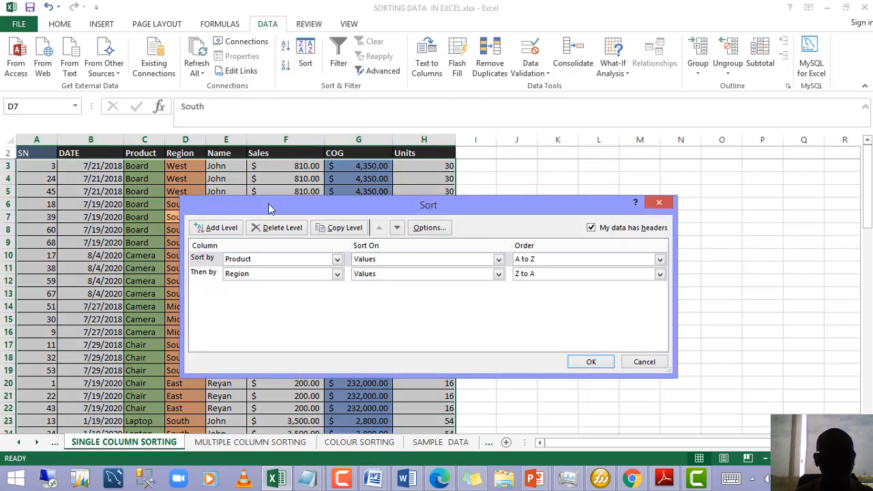
click(216, 228)
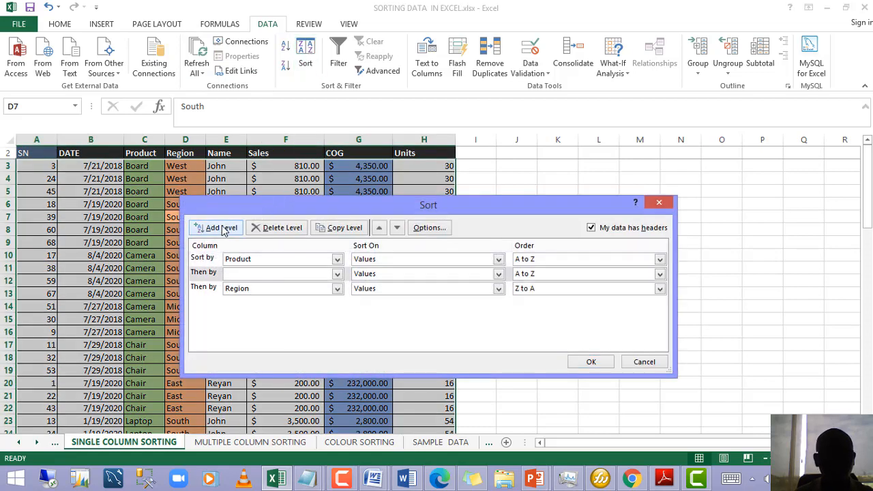
click(336, 274)
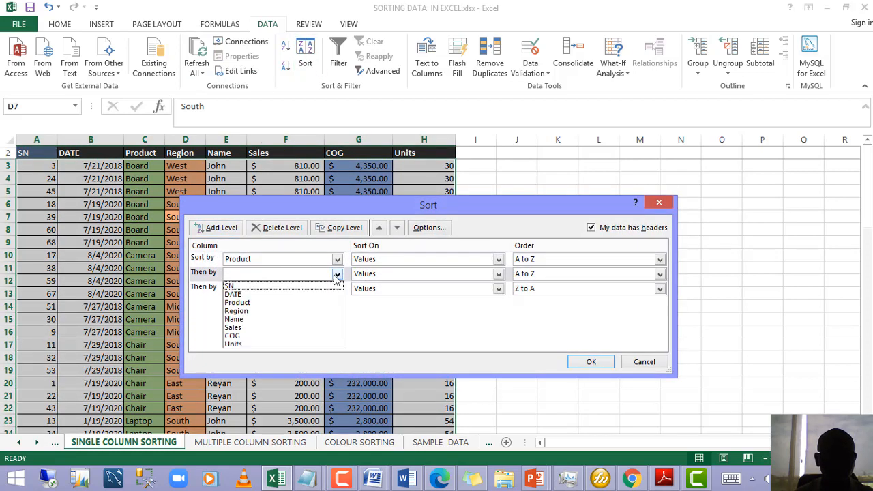
click(252, 335)
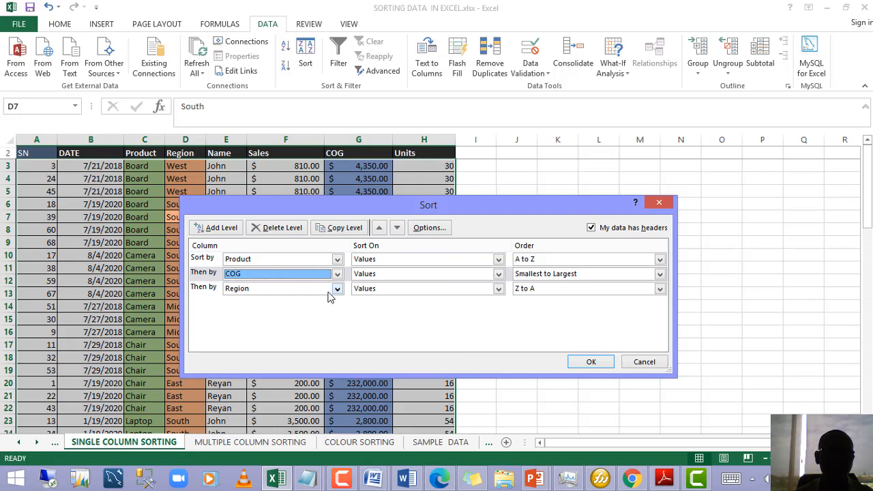
Step: Move the Region sort level up above the COG level and apply the three-level sort
click(286, 292)
click(407, 346)
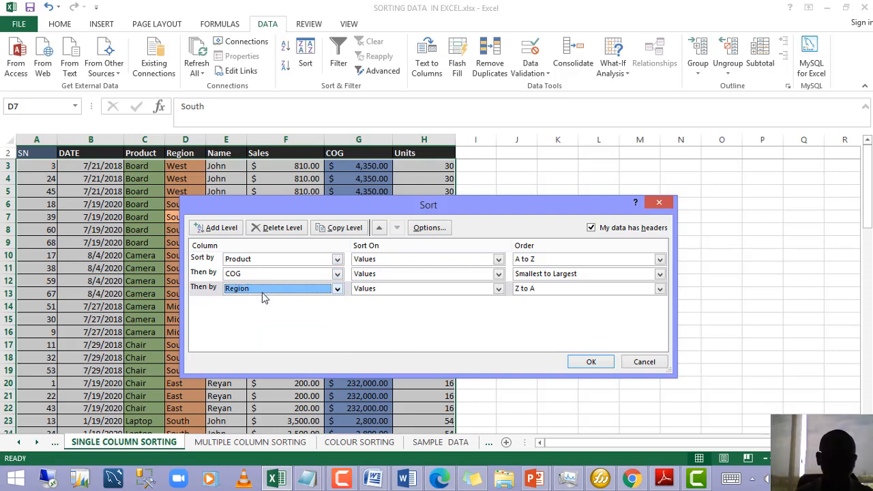
click(206, 291)
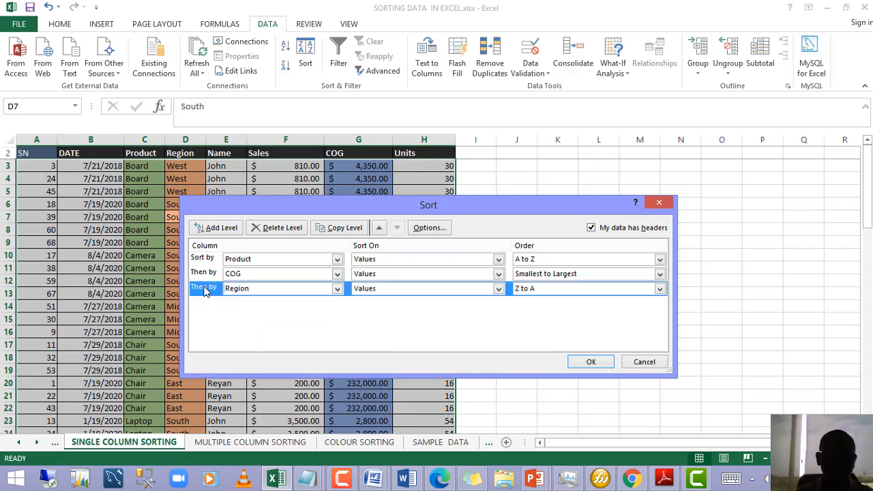
click(379, 228)
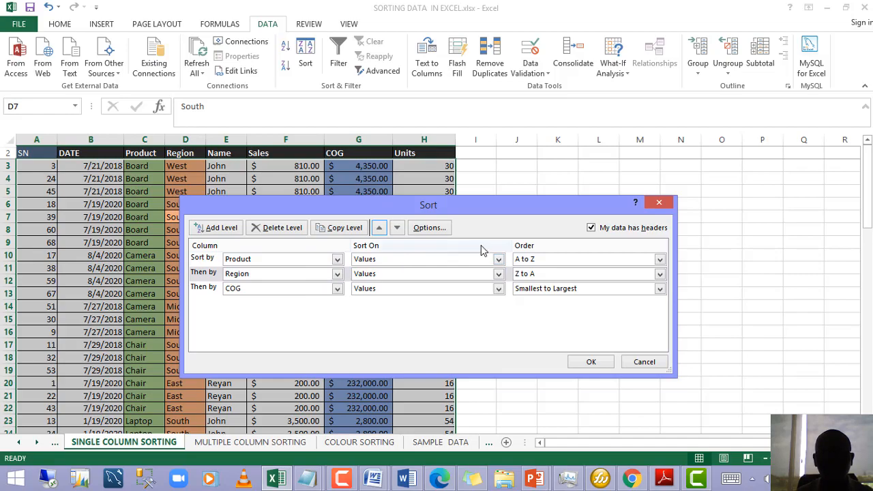
click(591, 362)
Step: Look through the sorted table to check the row order across the Product, Region and COG columns
scroll(263, 280, down, 10)
scroll(267, 280, up, 10)
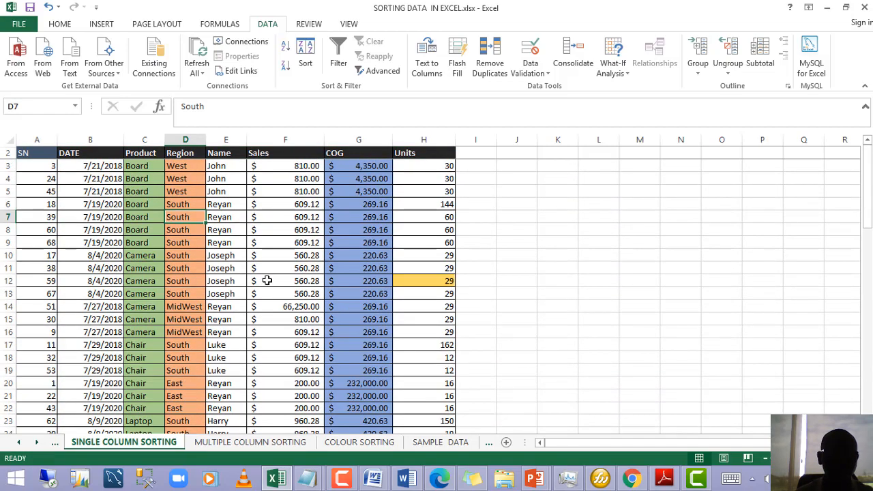
scroll(284, 259, down, 8)
scroll(285, 259, up, 8)
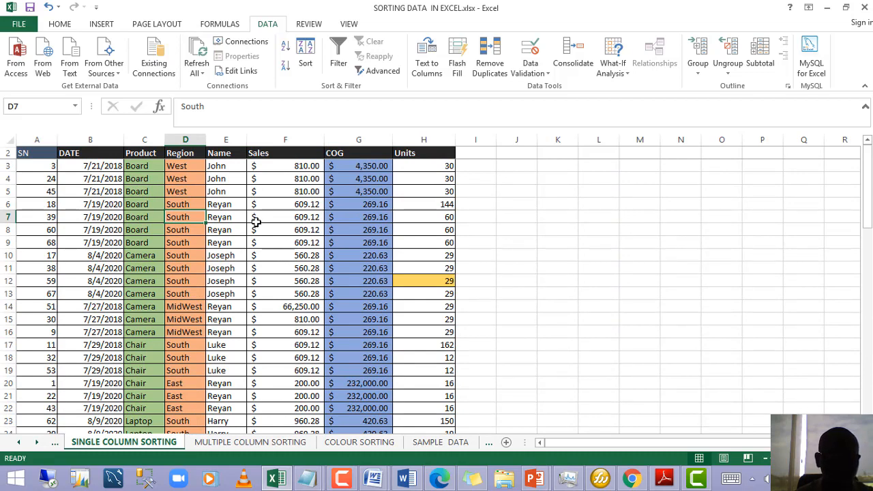
click(285, 201)
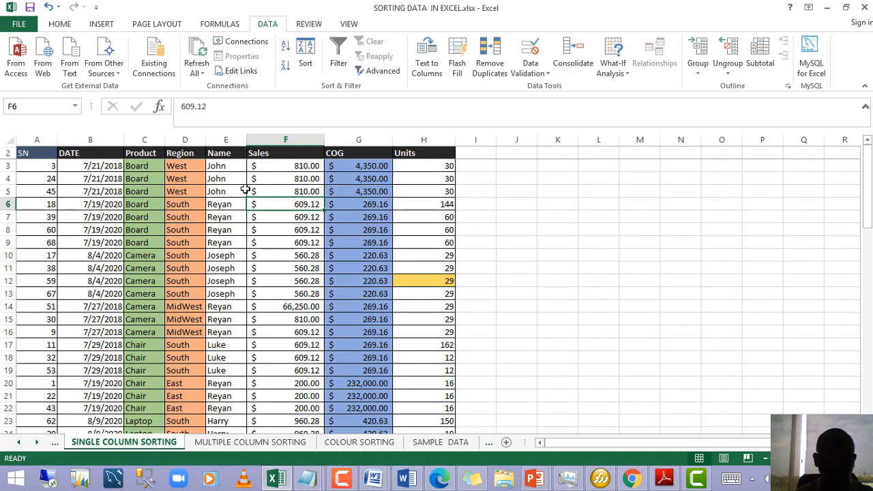
click(145, 178)
click(180, 166)
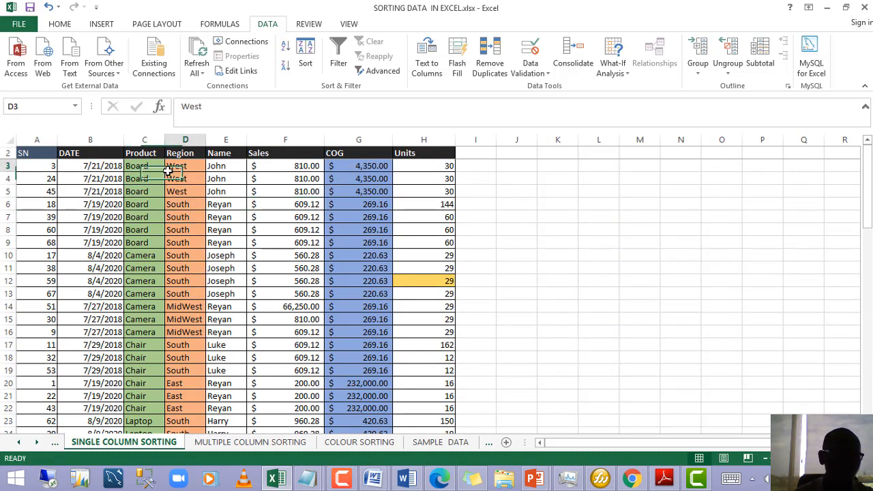
click(367, 175)
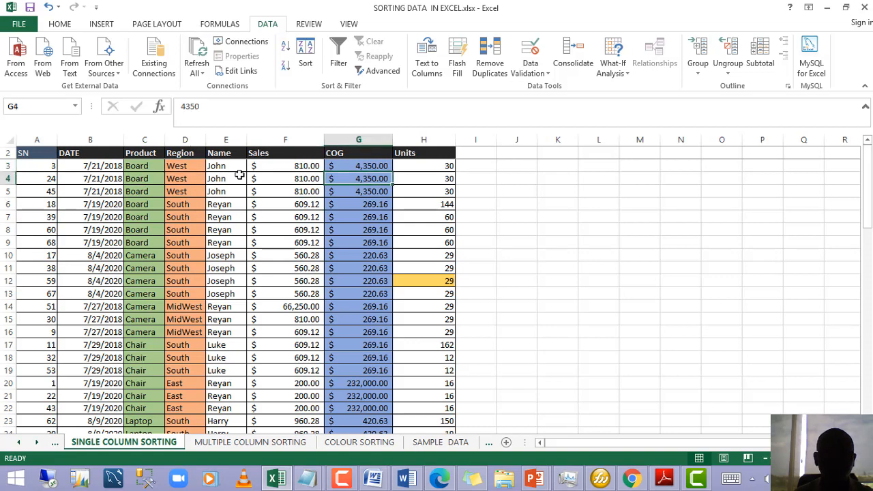
click(152, 178)
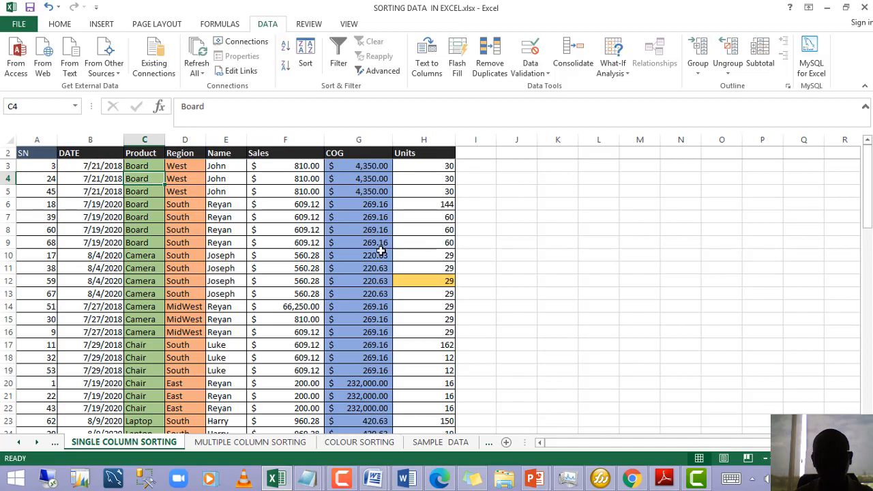
scroll(395, 247, down, 7)
scroll(384, 253, up, 6)
scroll(380, 252, down, 4)
scroll(380, 252, up, 5)
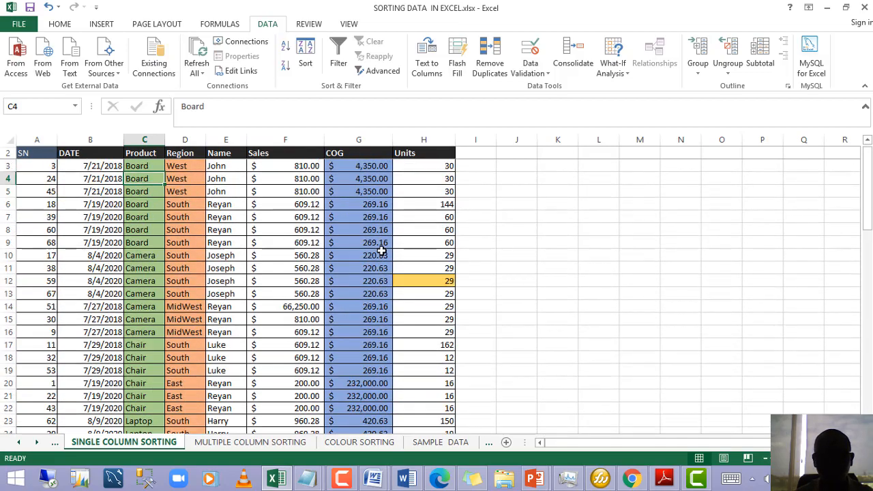
scroll(393, 245, down, 7)
scroll(394, 243, up, 7)
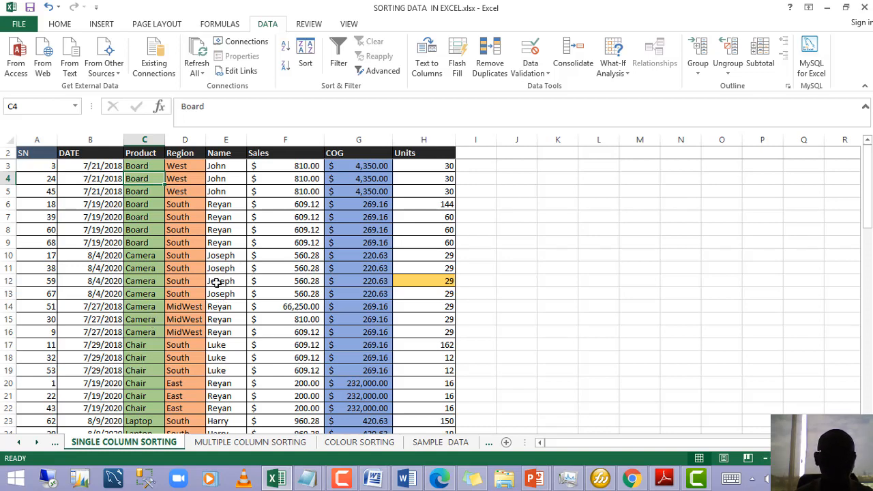
click(175, 251)
click(253, 230)
scroll(286, 267, down, 3)
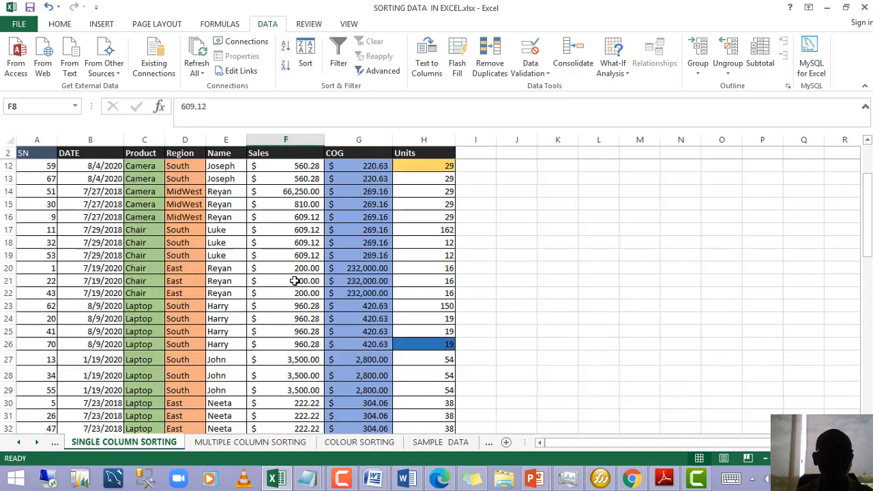
scroll(296, 280, up, 3)
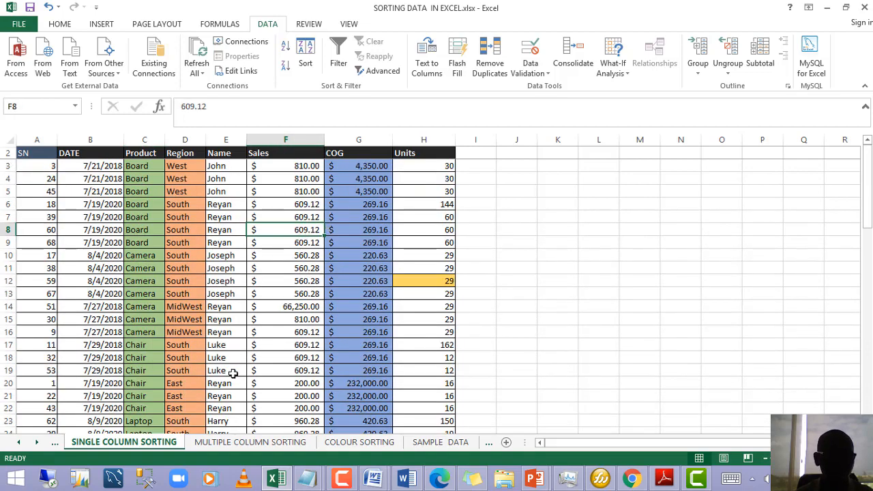
scroll(248, 283, down, 8)
scroll(248, 289, up, 8)
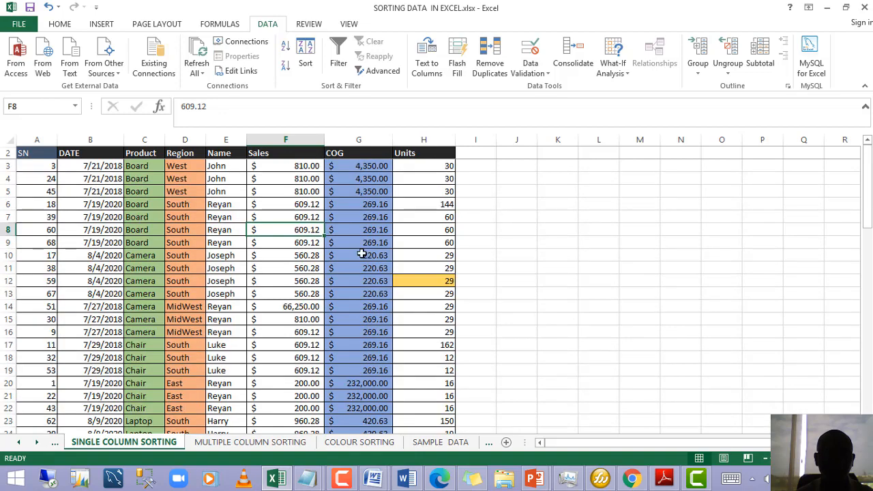
click(356, 253)
click(254, 281)
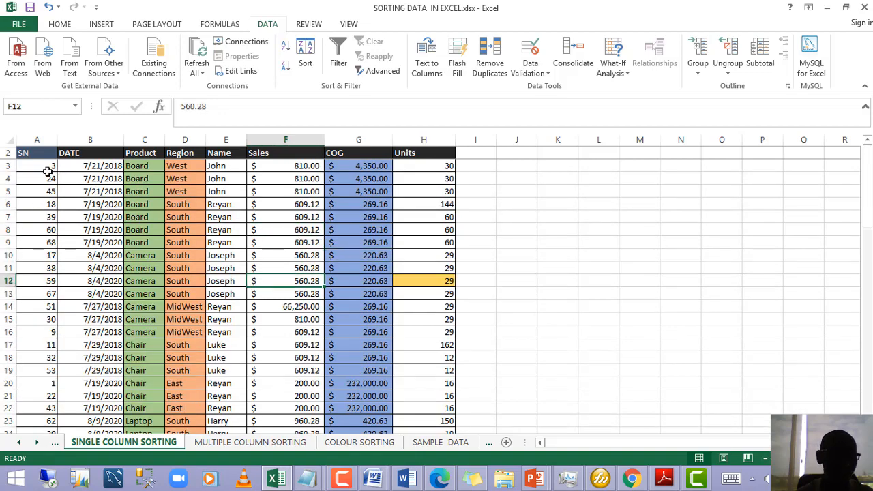
drag(32, 165, 384, 393)
click(512, 374)
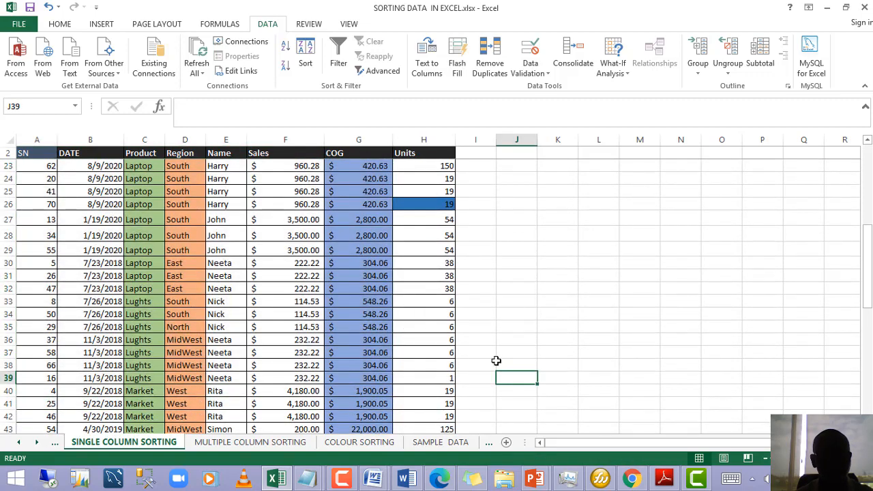
Step: Undo the multi-level sort and the colour fills of the Product, Region and COG columns
key(ctrl+z)
key(ctrl+z)
key(ctrl+z)
key(ctrl+z)
key(ctrl+z)
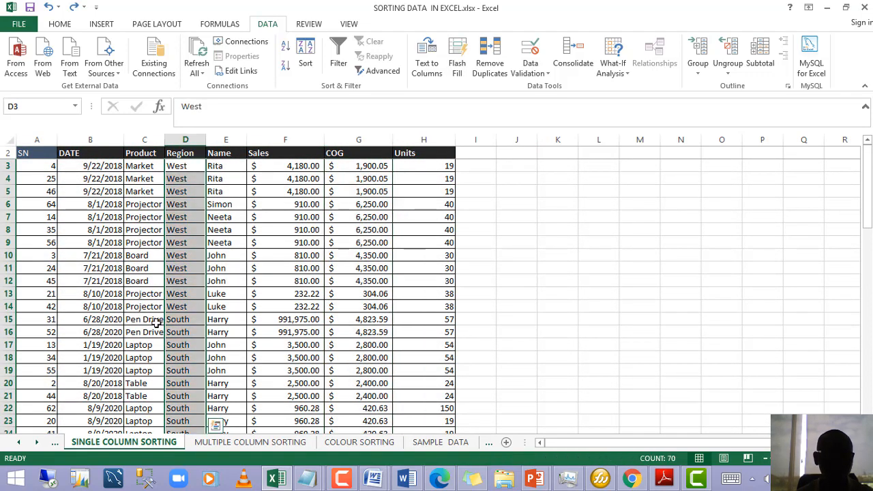
Step: Look through the Units column to find the cells that already have a fill colour
scroll(197, 292, down, 5)
scroll(213, 288, up, 5)
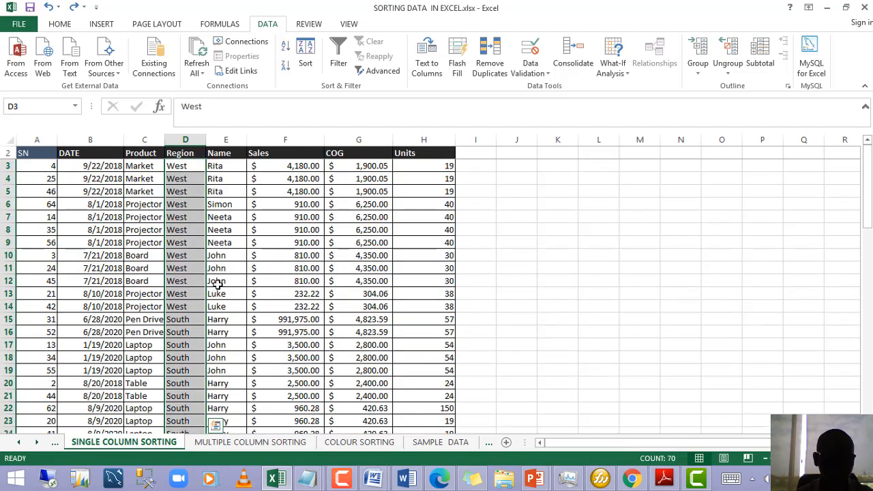
scroll(262, 286, down, 7)
scroll(423, 304, down, 3)
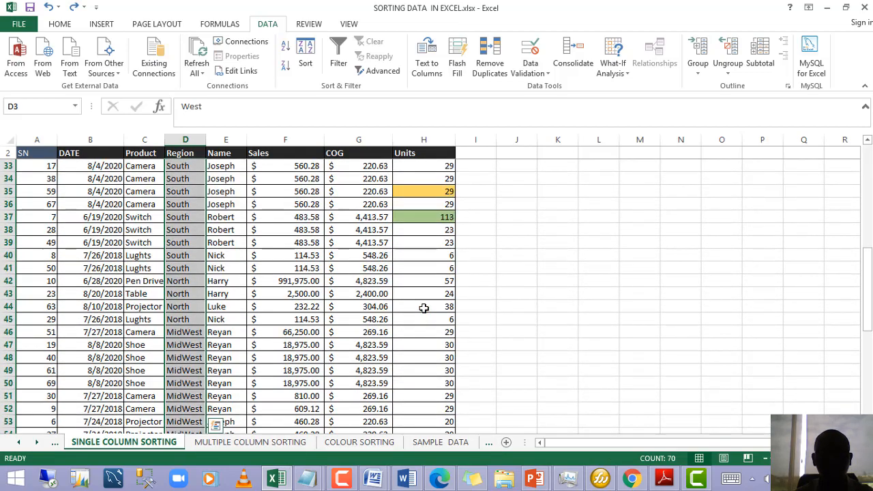
scroll(421, 278, up, 10)
scroll(423, 198, down, 8)
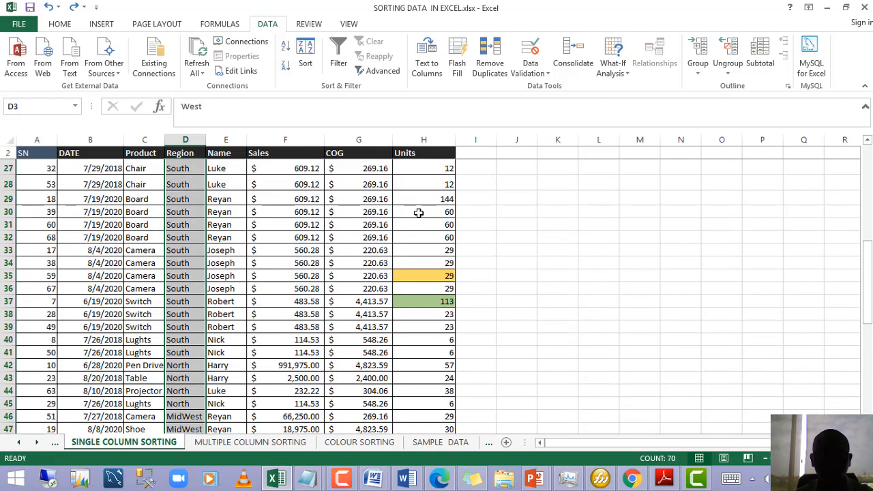
scroll(419, 205, up, 8)
scroll(423, 209, down, 9)
scroll(426, 212, up, 5)
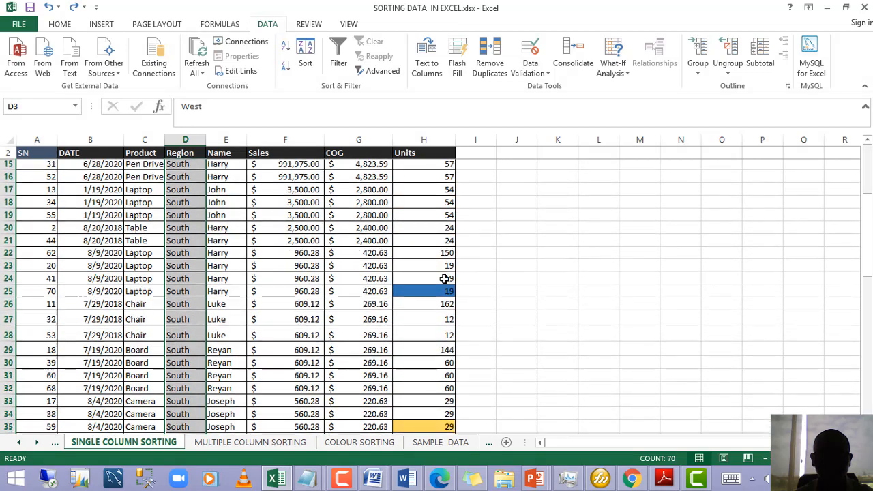
scroll(442, 273, down, 2)
click(442, 220)
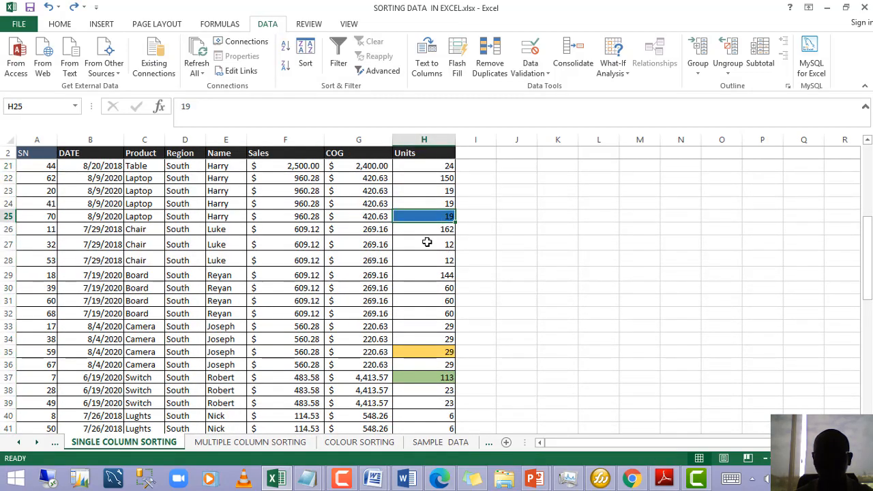
click(429, 349)
click(425, 376)
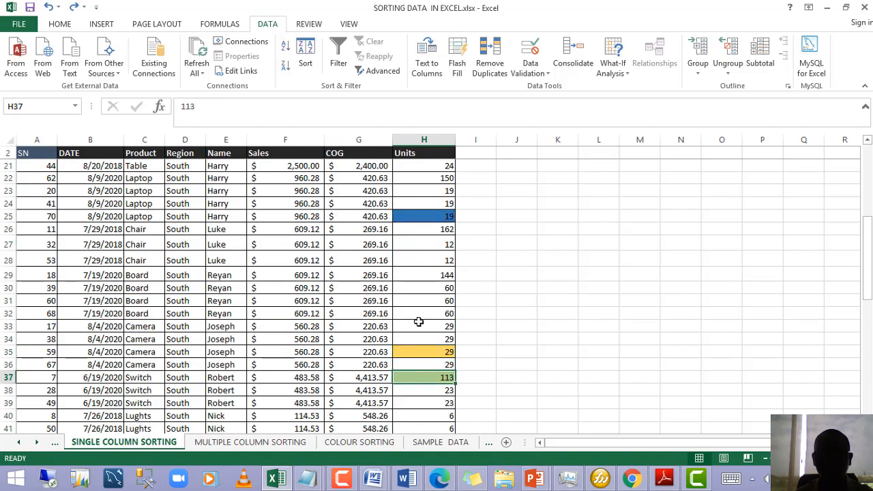
scroll(419, 317, up, 6)
scroll(409, 300, down, 13)
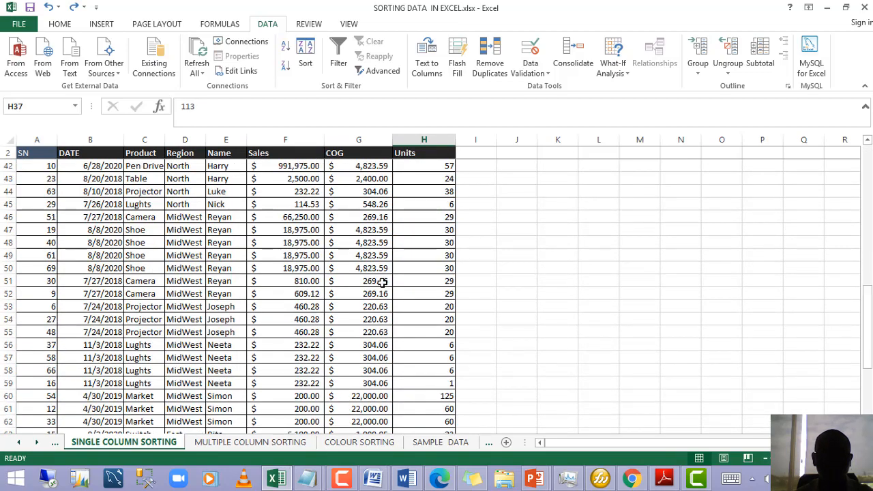
scroll(382, 282, up, 13)
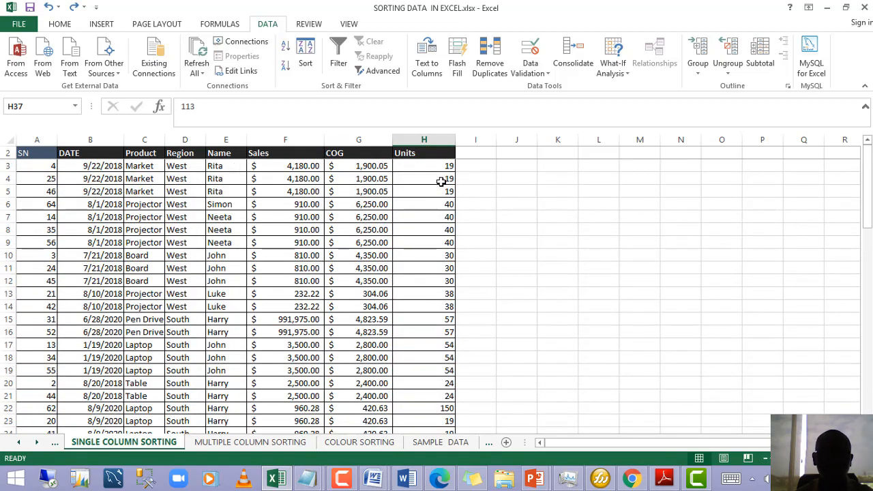
scroll(434, 204, down, 9)
scroll(442, 254, up, 9)
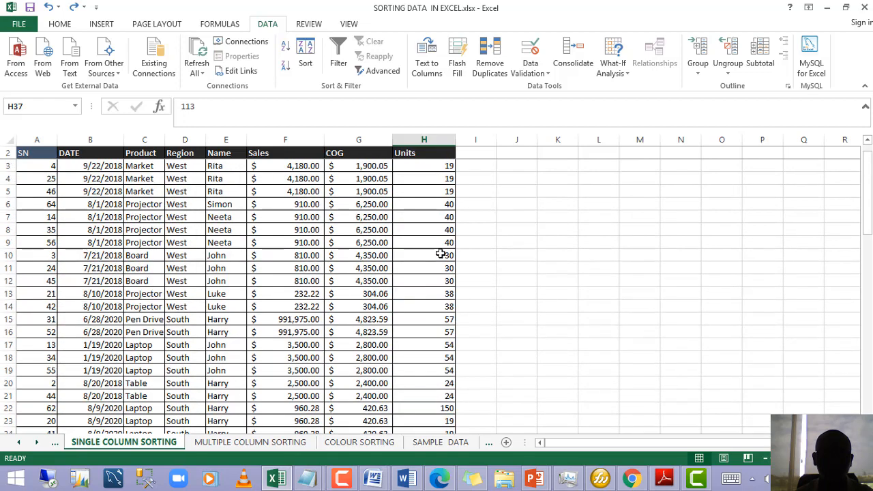
scroll(441, 254, down, 2)
click(430, 370)
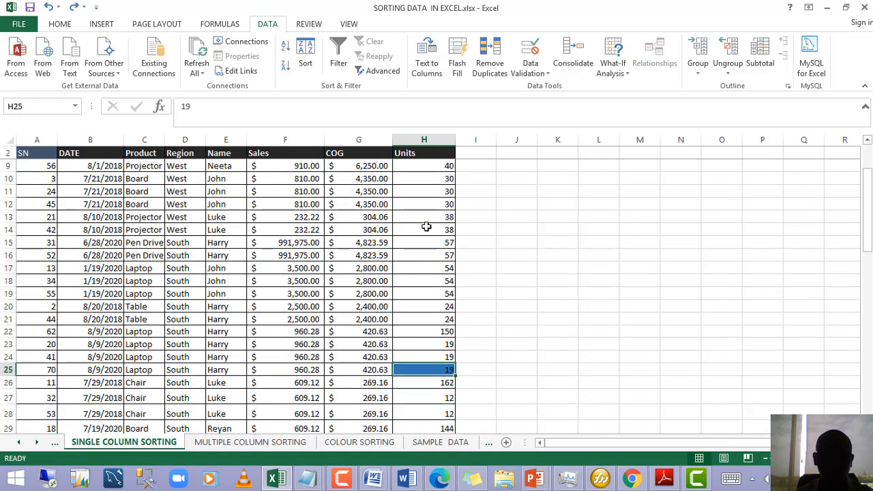
Step: Fill the Units cells H3:H17 with dark blue
scroll(426, 226, up, 2)
drag(435, 169, 396, 327)
click(61, 27)
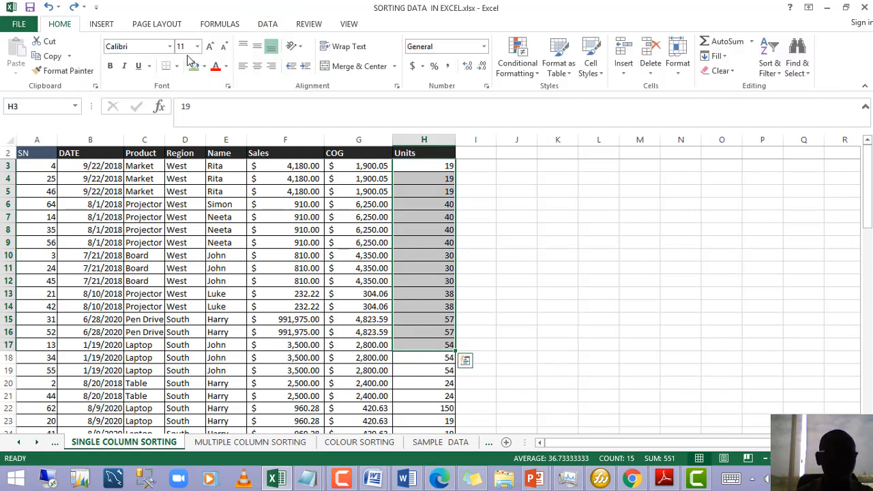
click(205, 71)
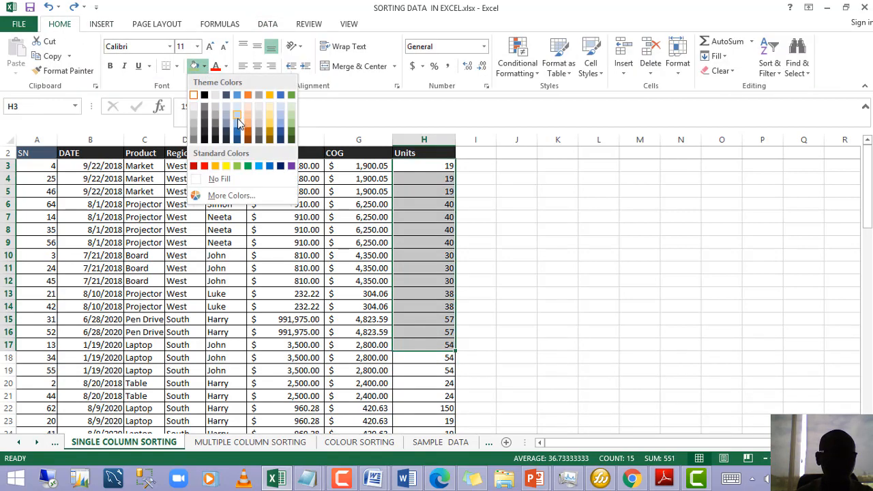
click(239, 133)
Step: Fill the Units cells H18:H28 with yellow
scroll(303, 231, down, 3)
scroll(304, 231, down, 1)
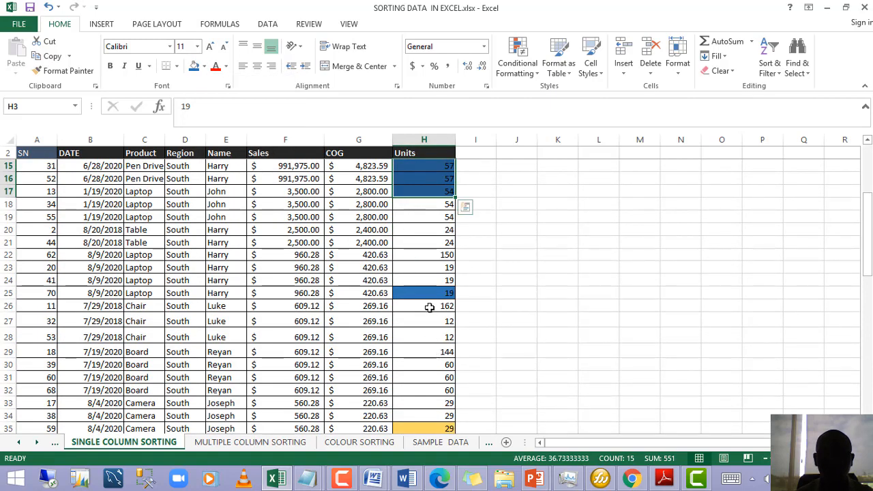
drag(429, 306, 425, 376)
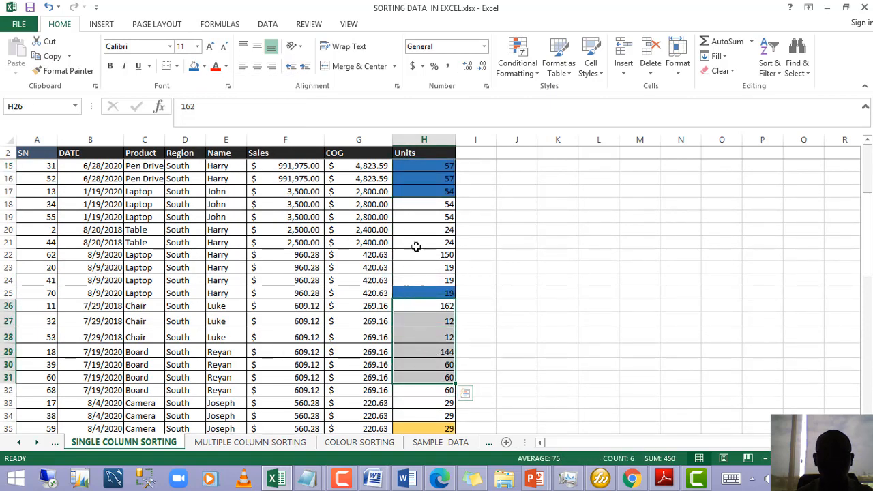
drag(422, 206, 434, 337)
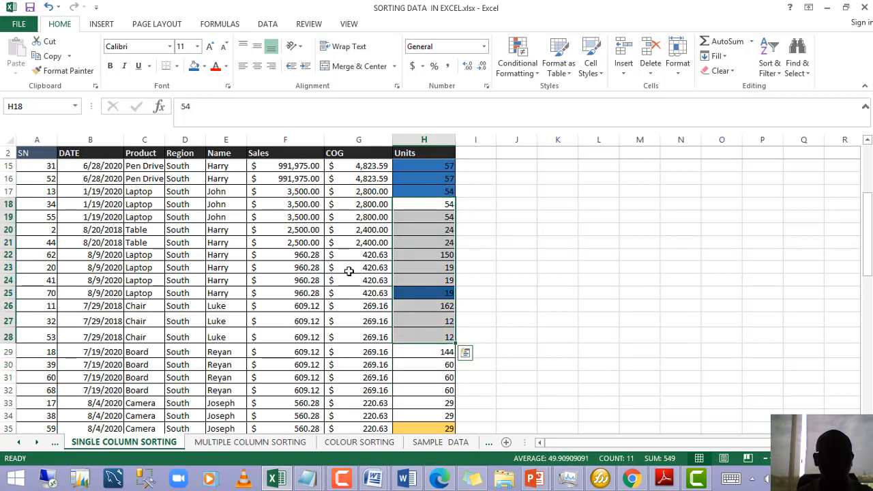
click(204, 66)
click(225, 166)
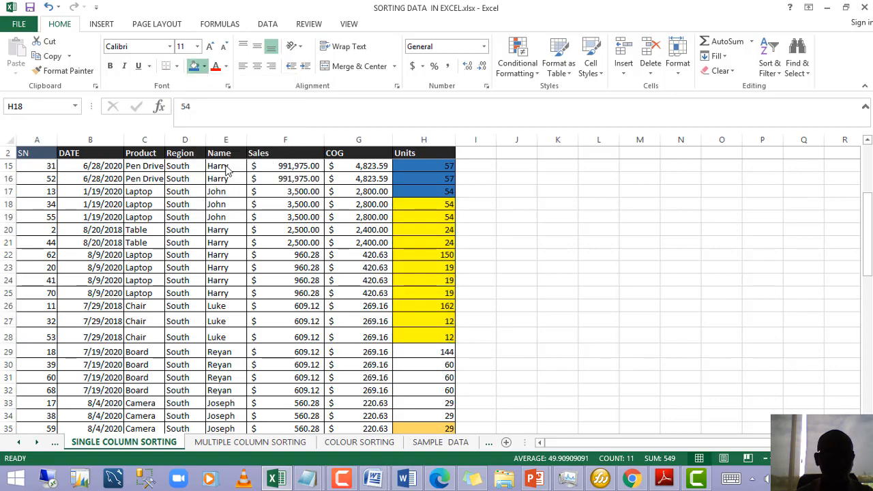
Step: Fill the Units cells H29:H59 with light green
scroll(466, 403, down, 8)
scroll(433, 374, up, 6)
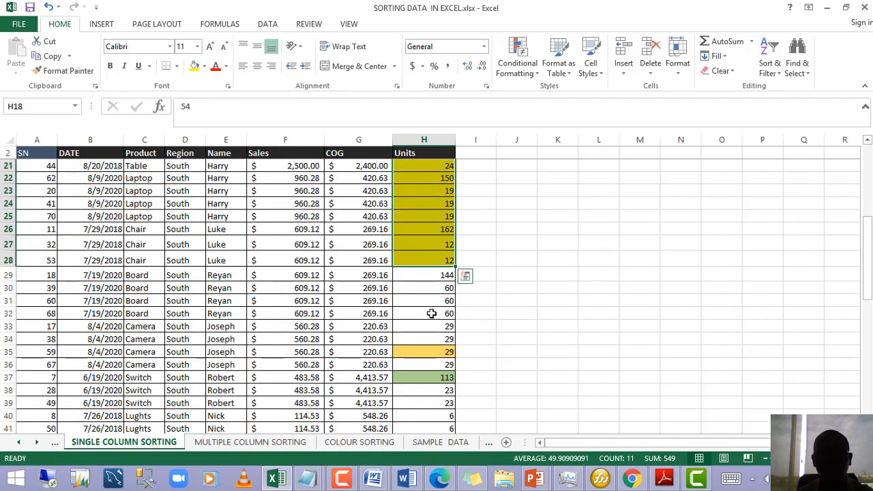
drag(421, 275, 413, 344)
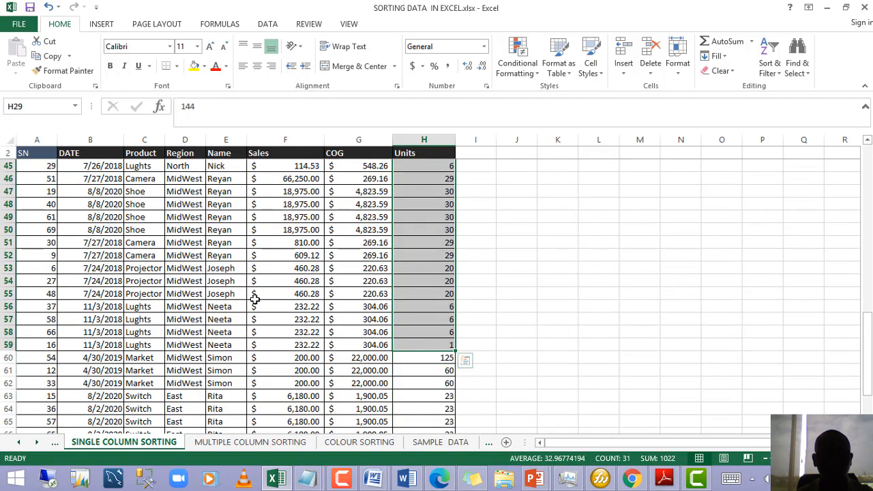
click(204, 66)
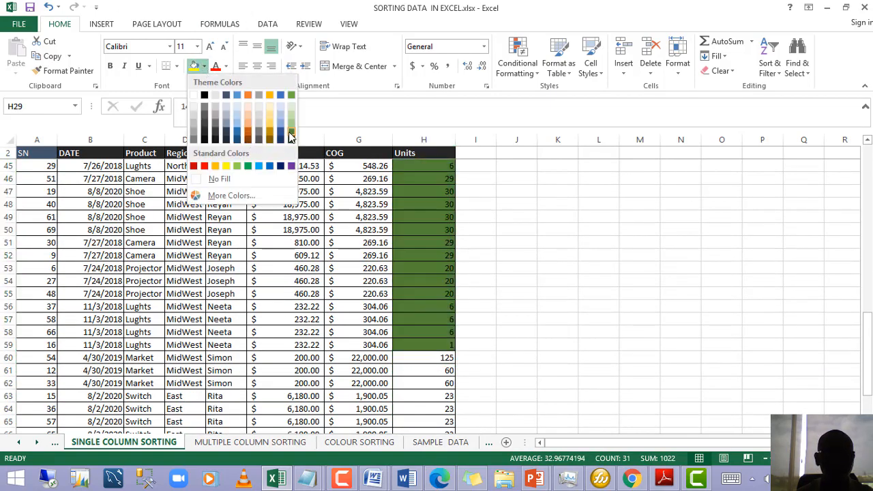
click(292, 126)
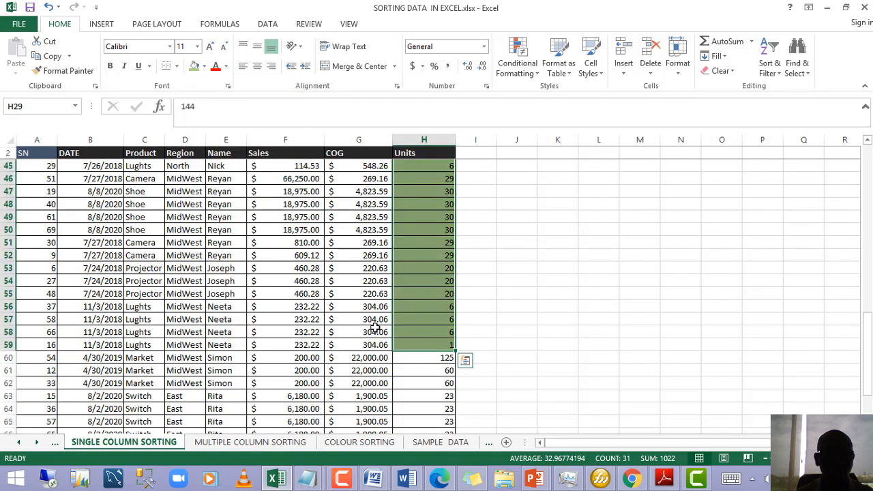
scroll(313, 273, up, 6)
scroll(314, 274, up, 8)
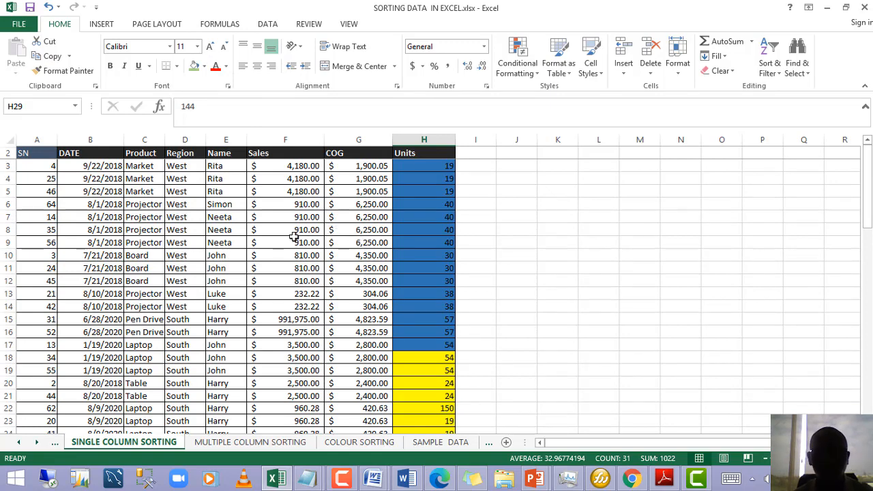
click(251, 242)
click(213, 305)
click(137, 268)
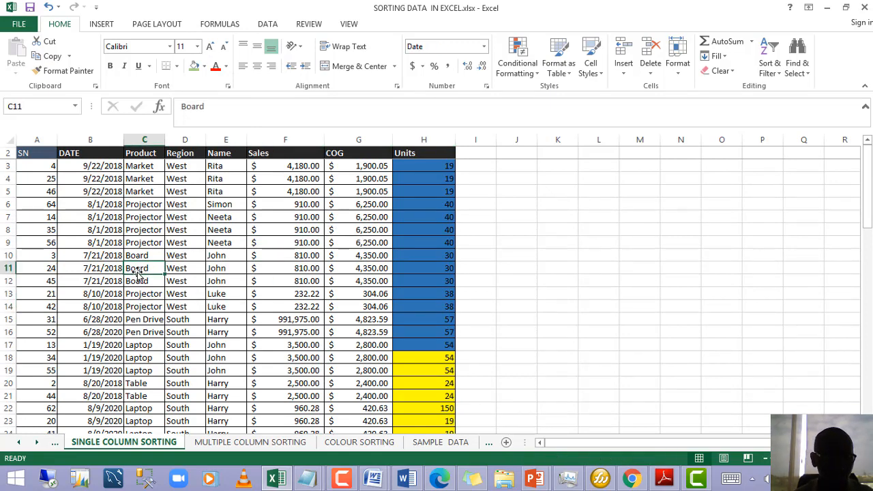
click(188, 268)
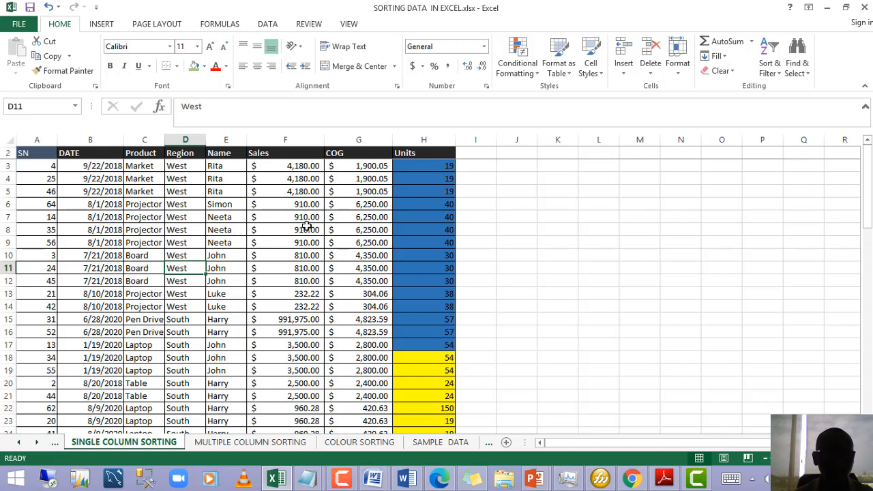
drag(294, 243, 293, 230)
click(268, 24)
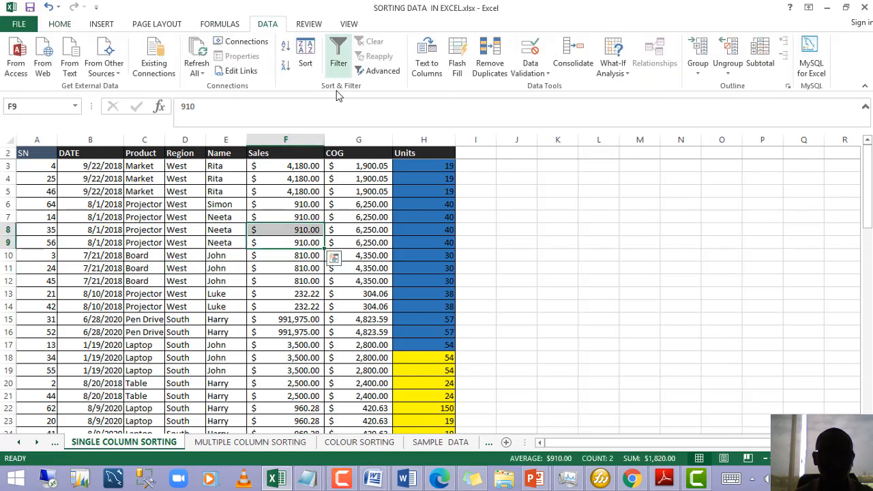
click(305, 55)
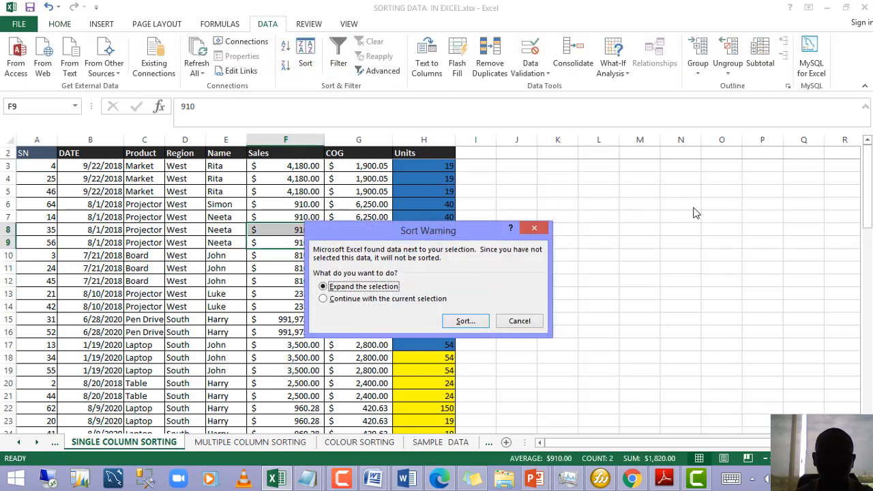
click(536, 229)
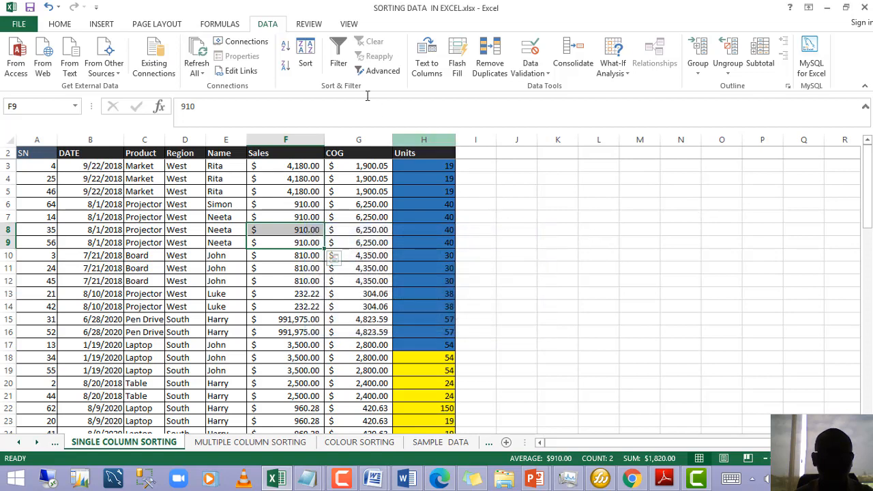
click(306, 63)
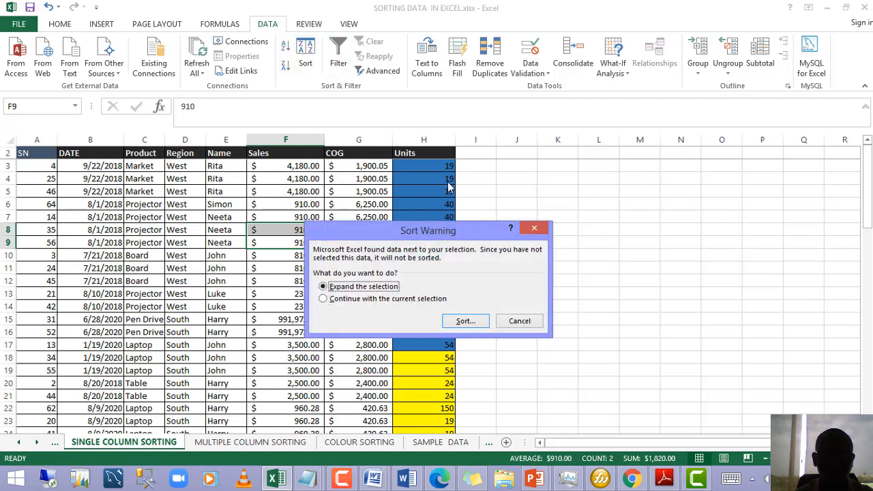
click(534, 228)
click(368, 255)
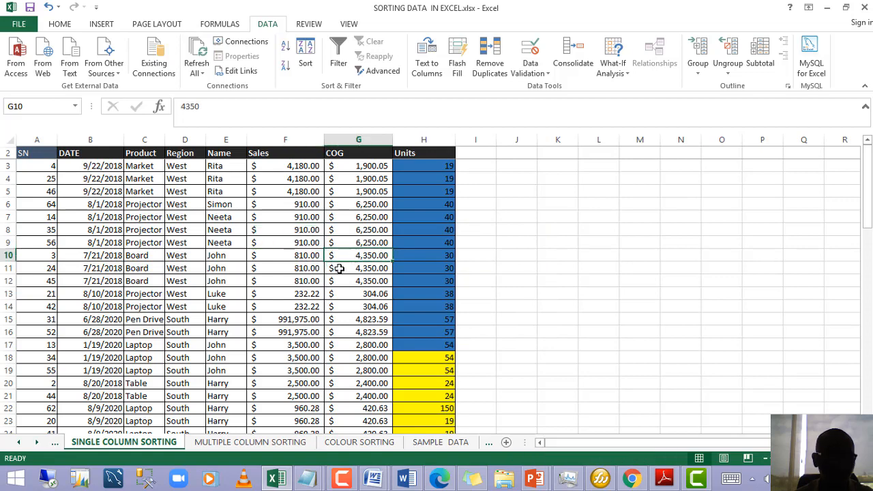
click(336, 269)
key(ctrl+a)
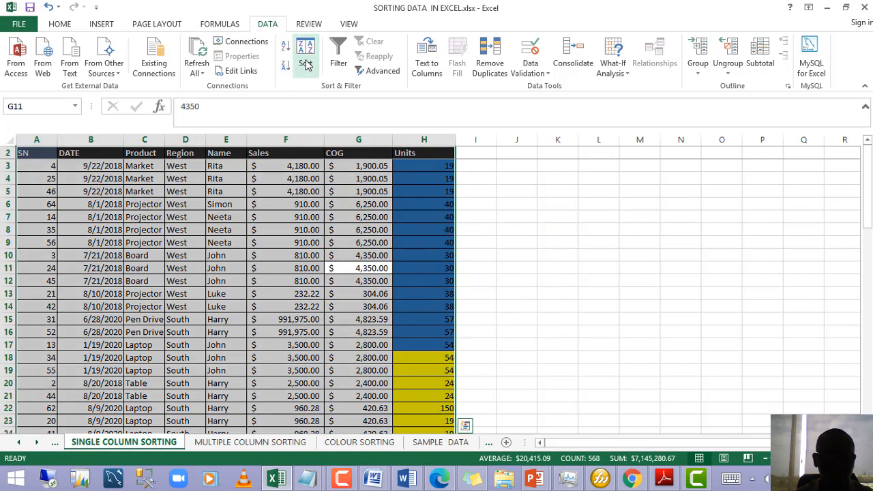
click(305, 63)
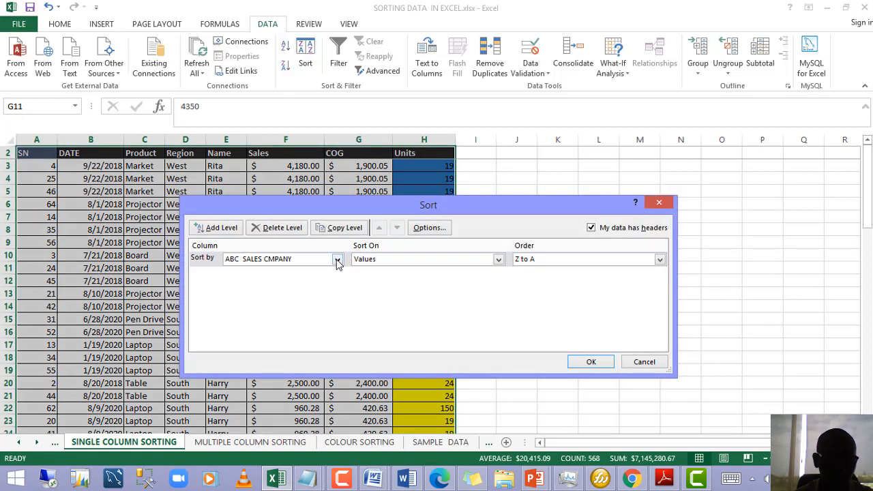
click(659, 202)
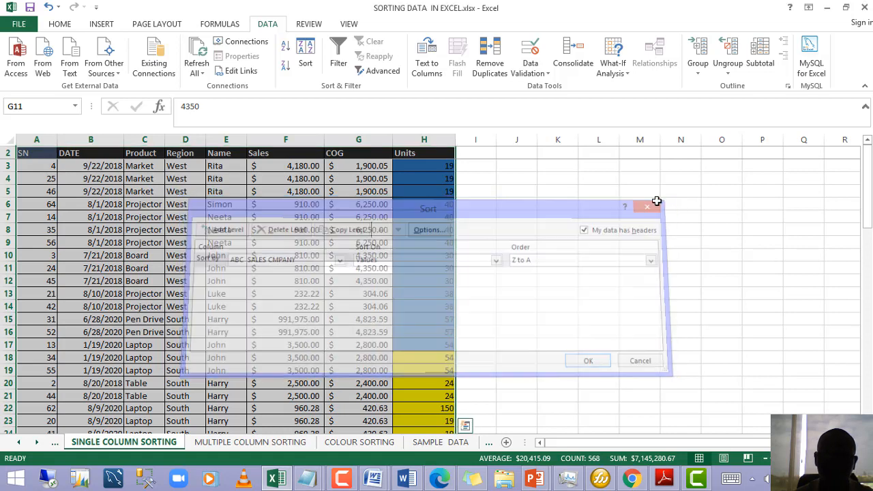
click(361, 255)
click(361, 217)
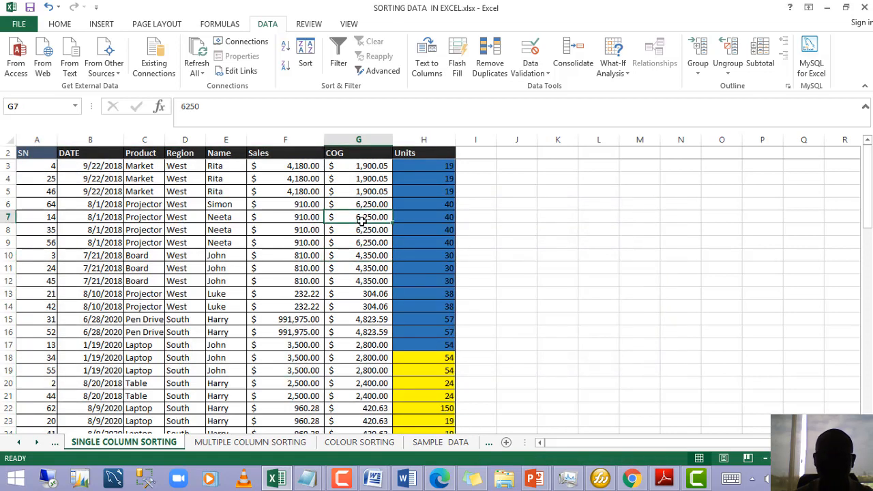
Step: Set up a custom sort of the sales table by the Units column and open the choices for what to sort on
right_click(374, 202)
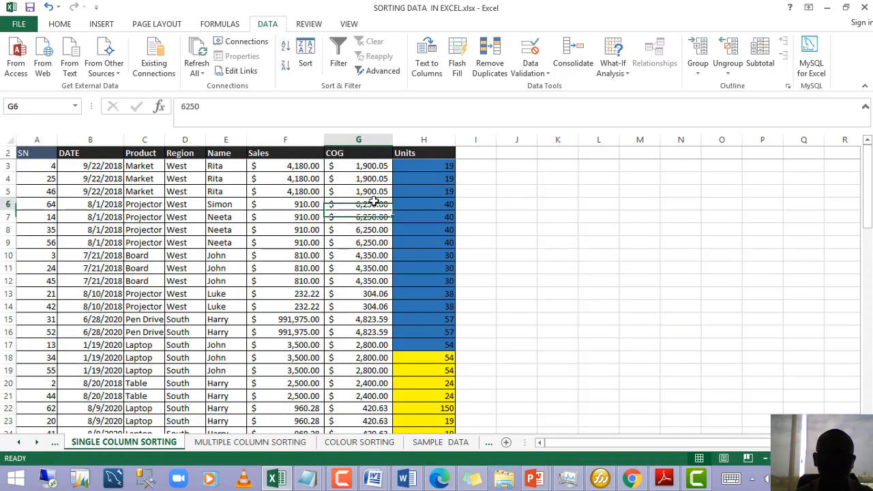
mouse_move(435, 371)
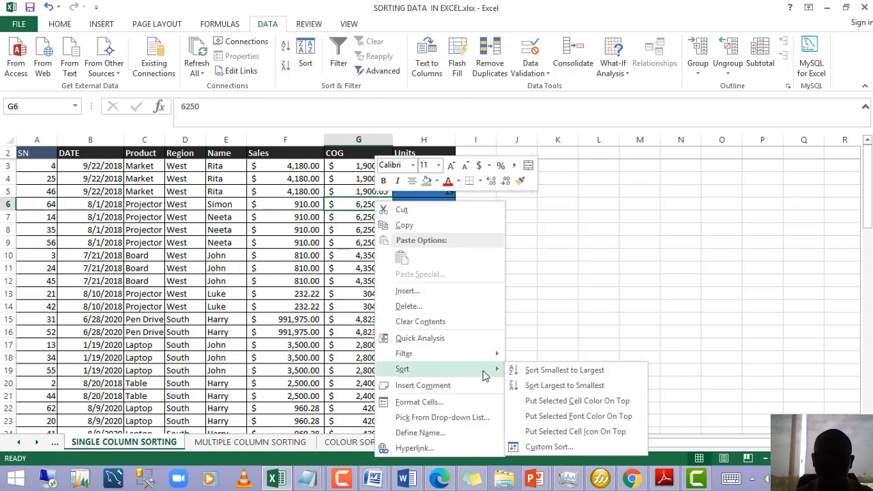
click(557, 447)
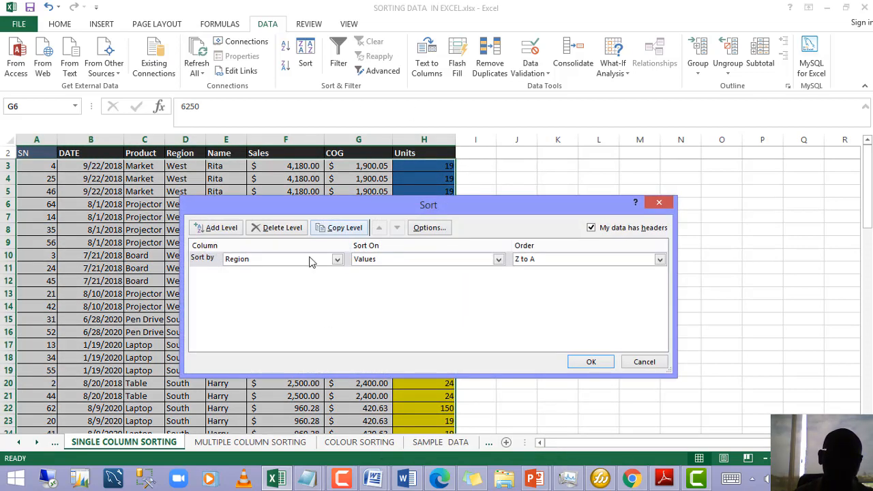
click(334, 259)
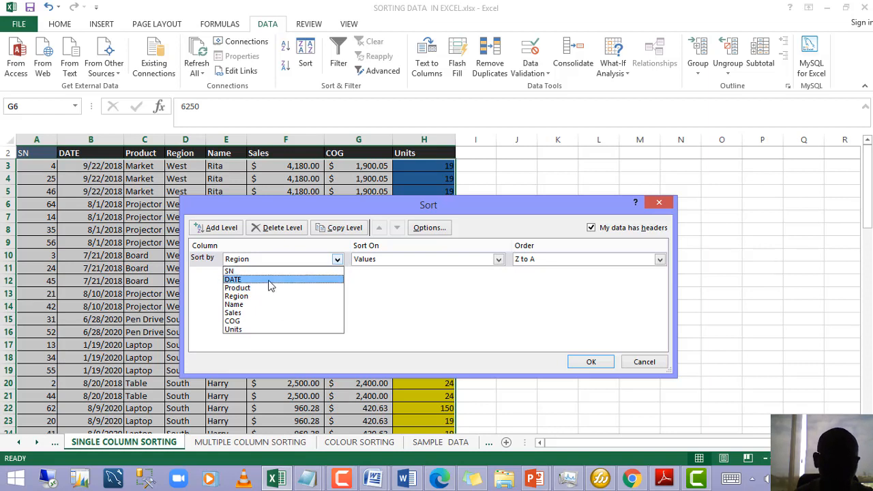
click(236, 329)
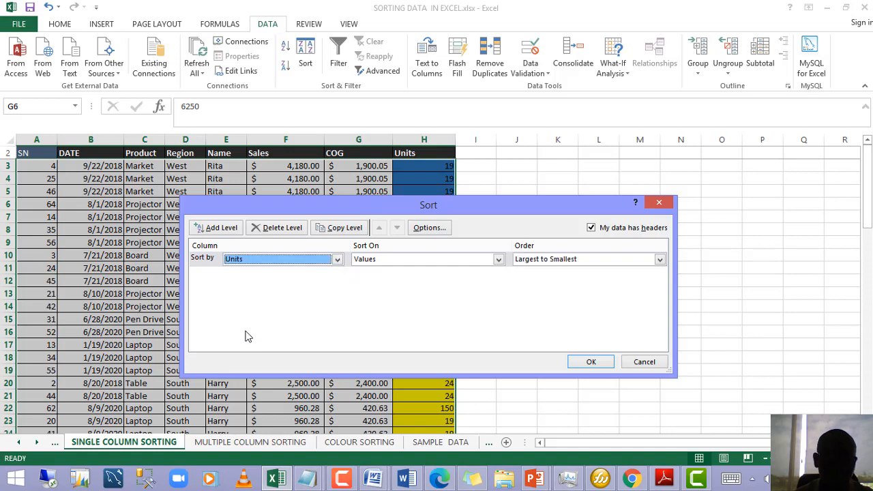
click(499, 261)
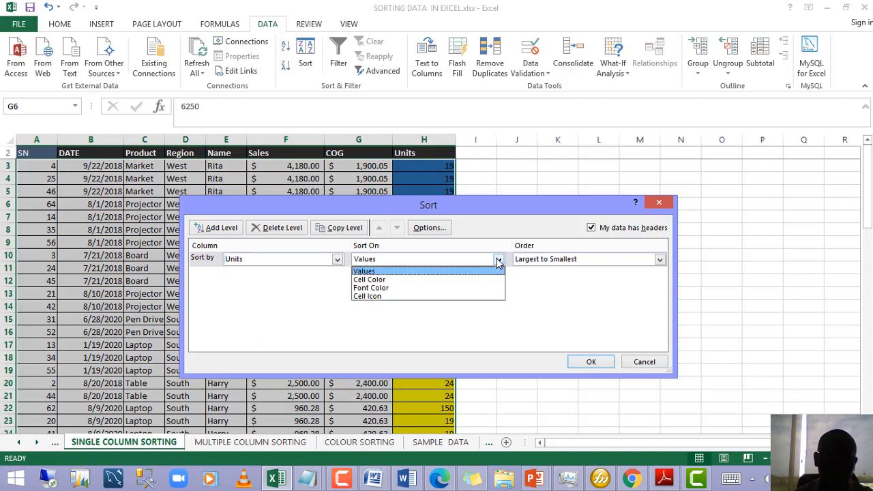
Step: Sort the table by the cell color of the Units column, with green on top
click(401, 280)
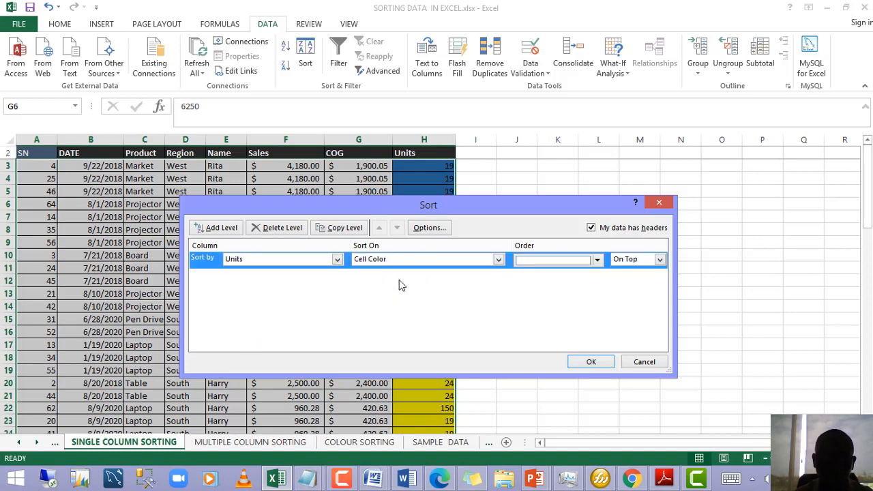
click(597, 262)
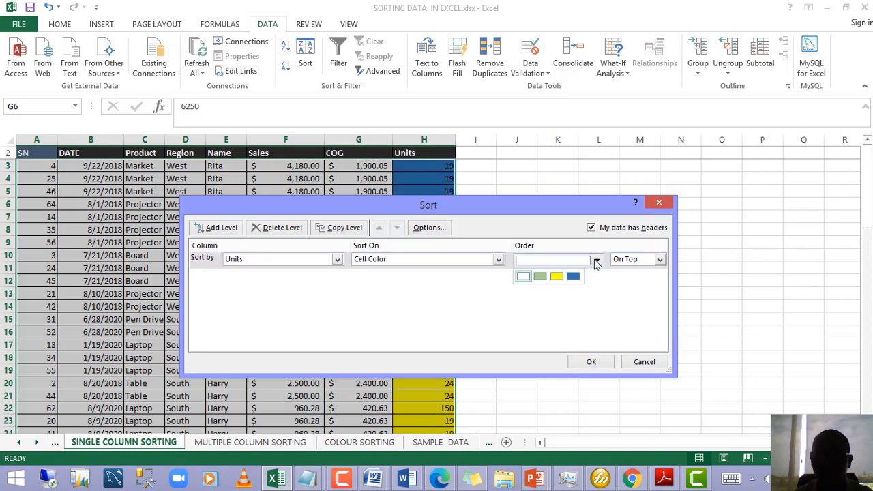
click(540, 277)
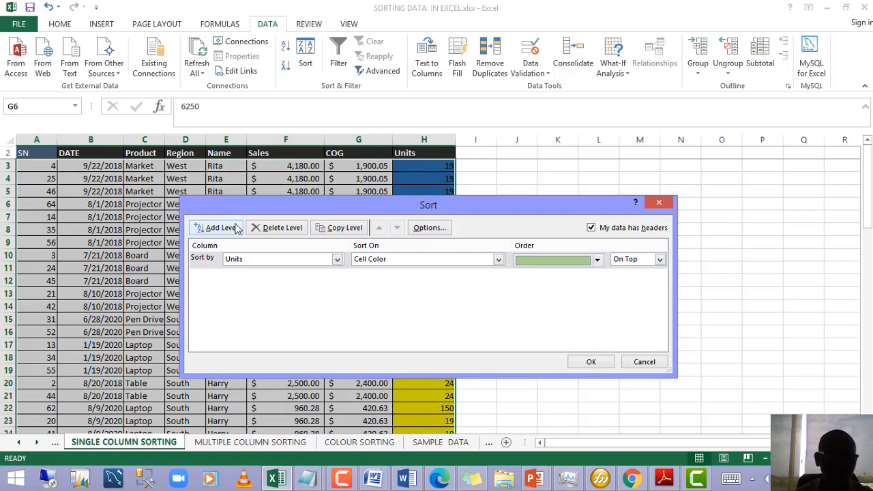
click(591, 362)
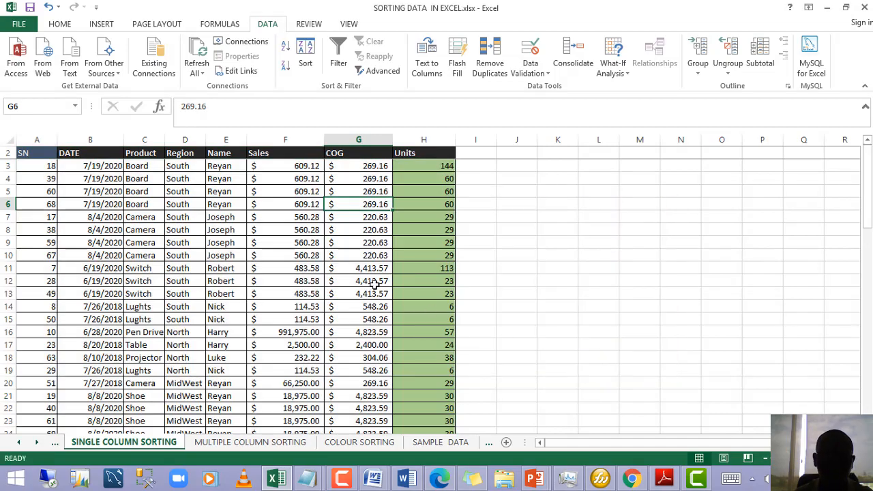
scroll(374, 285, down, 6)
scroll(382, 282, up, 3)
scroll(410, 259, down, 9)
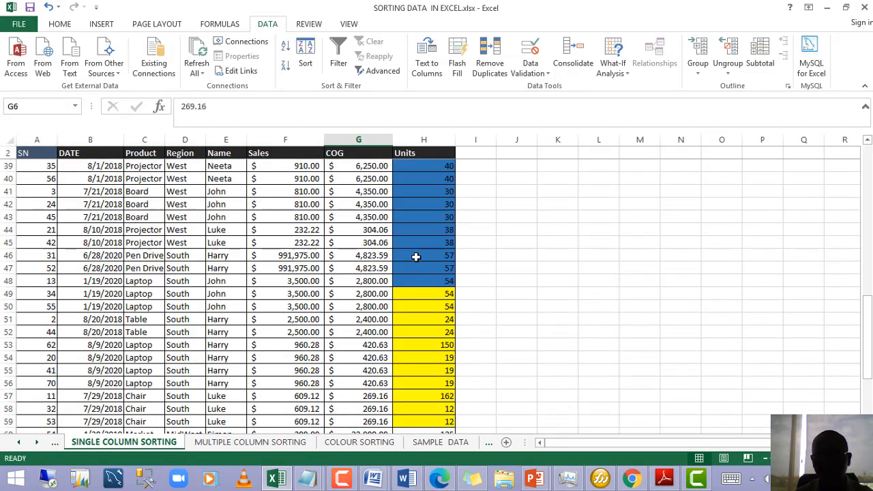
scroll(415, 256, down, 4)
scroll(416, 253, up, 16)
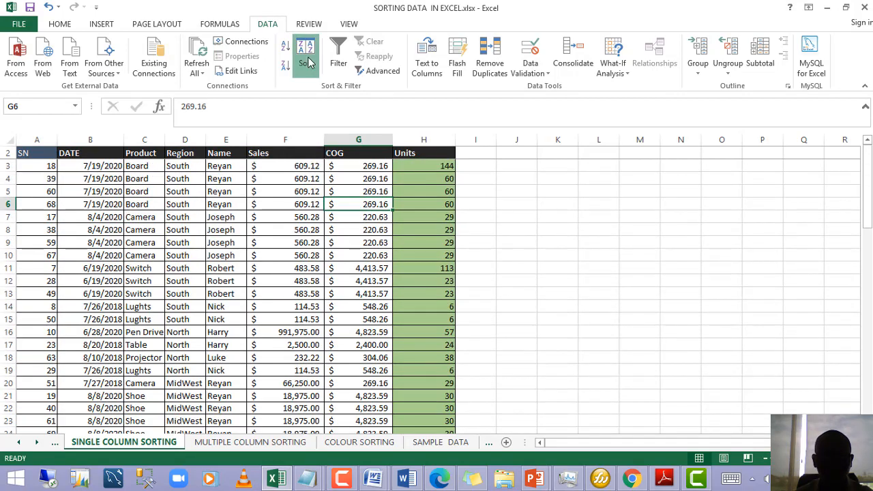
Step: Add a second sort level below the green one, based on the Units column
click(306, 60)
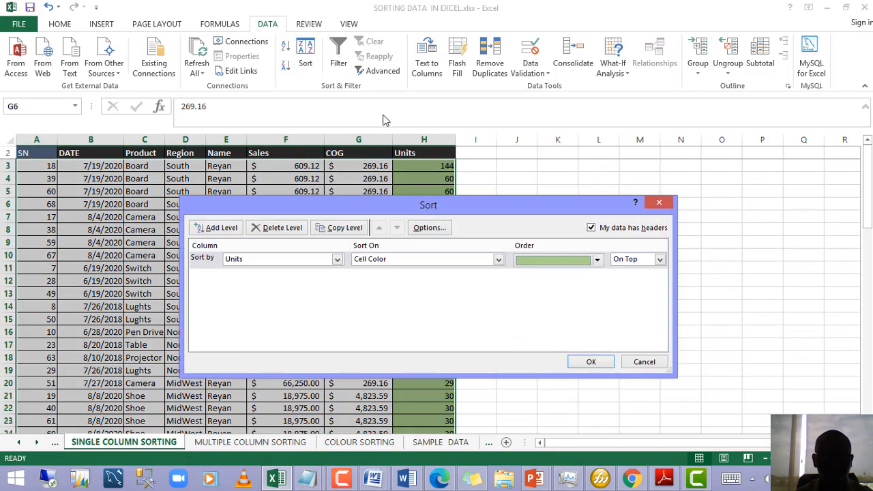
click(220, 228)
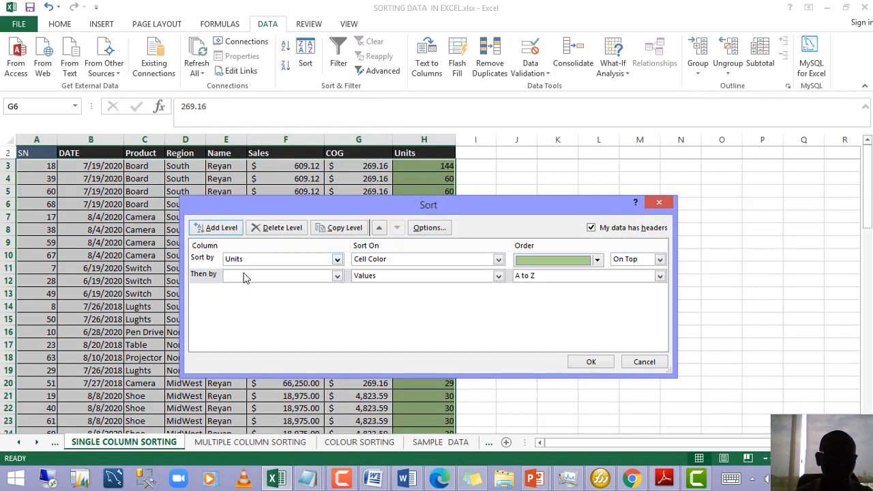
click(334, 279)
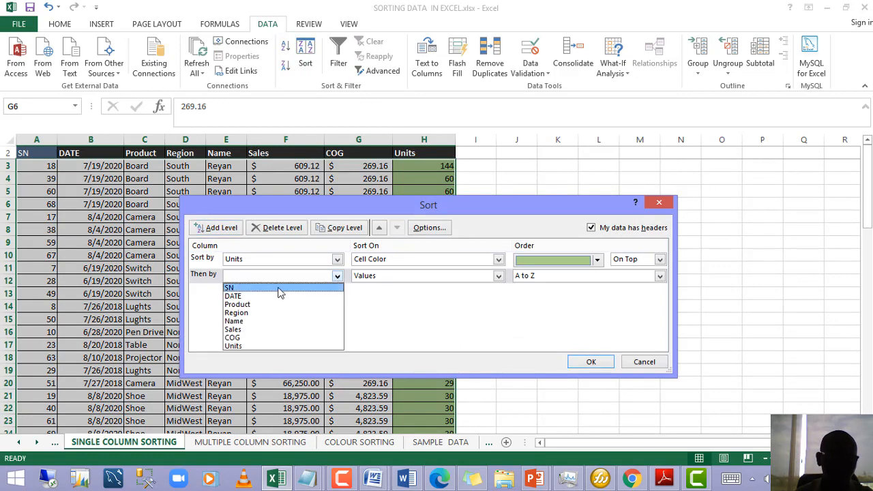
click(234, 346)
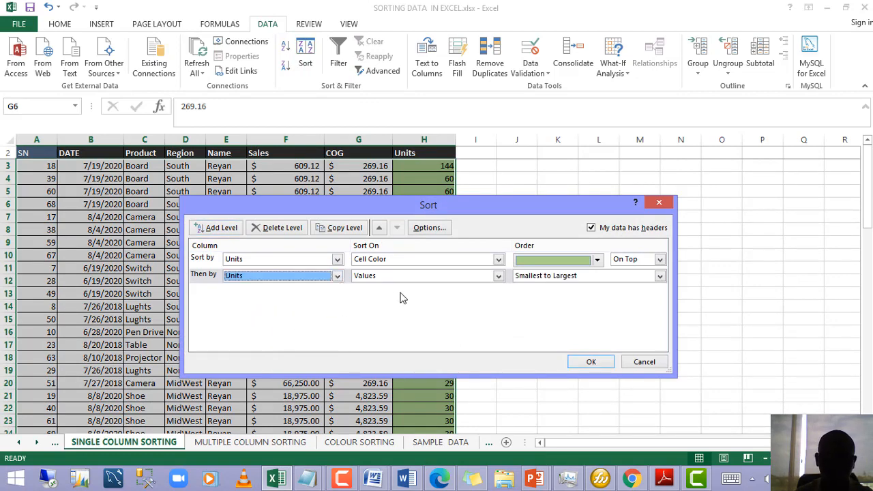
Step: Try Cell Icon and Font Color as the second level's sort basis, checking the available font colors
click(409, 281)
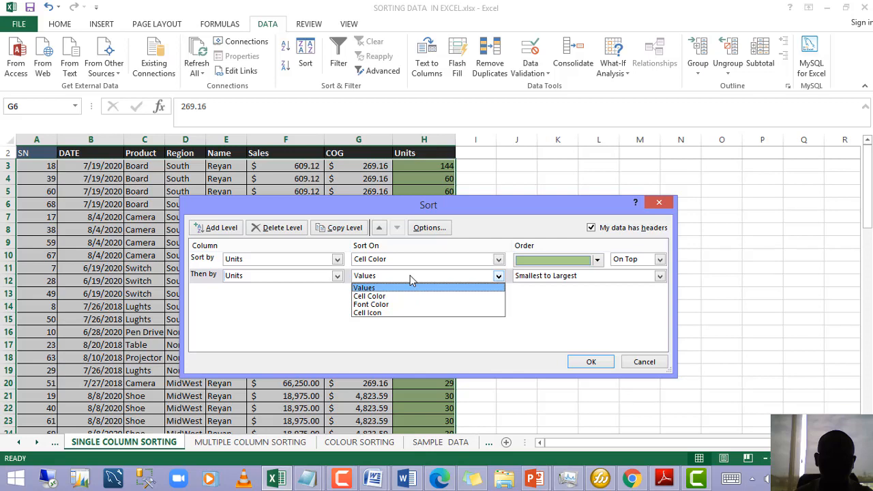
click(373, 314)
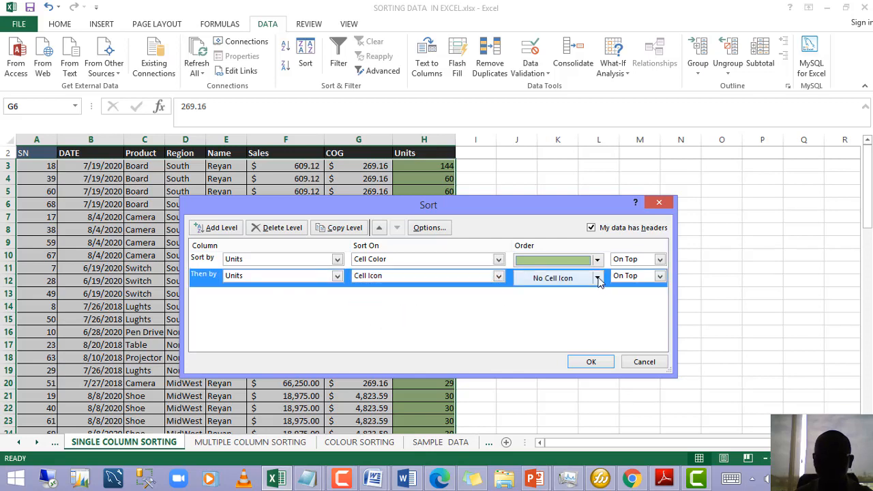
click(498, 277)
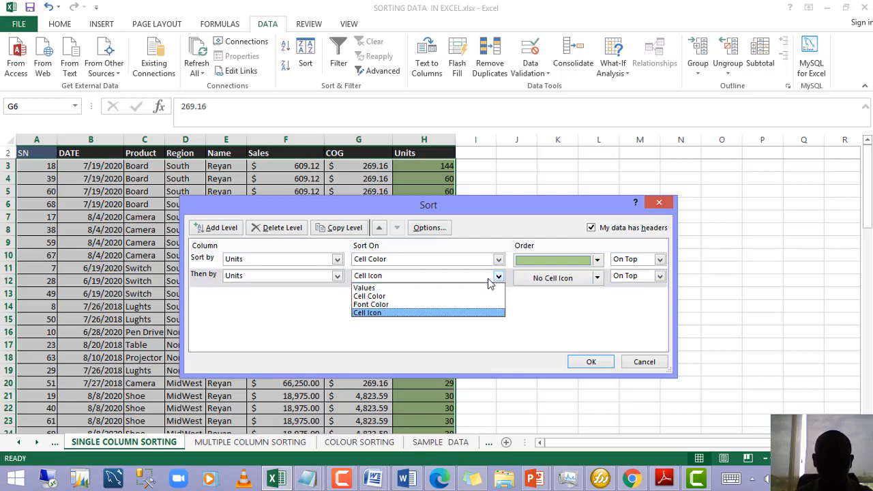
click(423, 304)
click(596, 277)
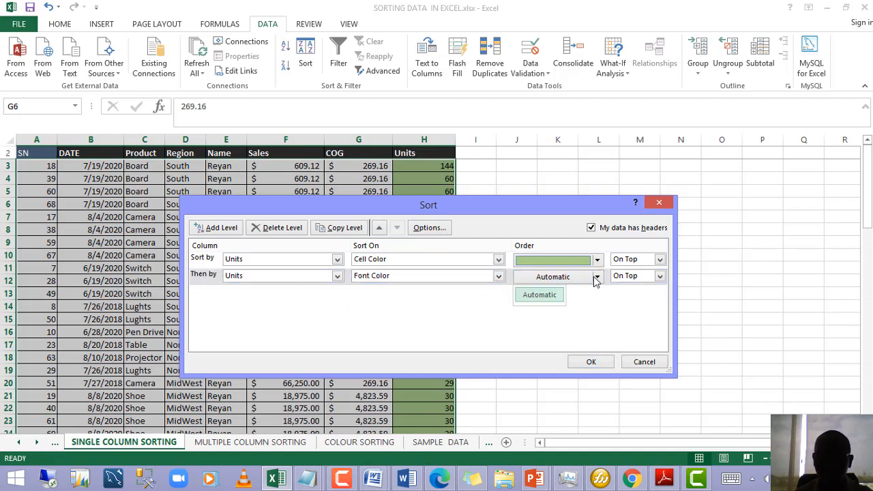
click(498, 280)
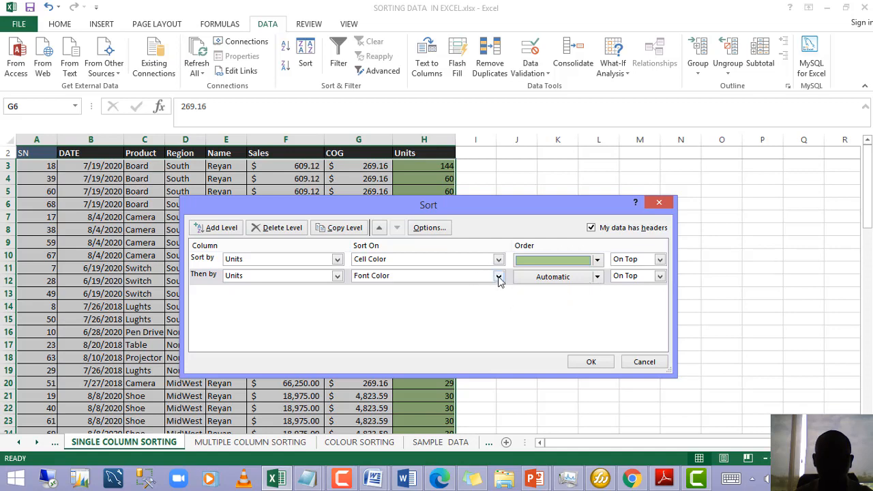
click(499, 280)
click(304, 311)
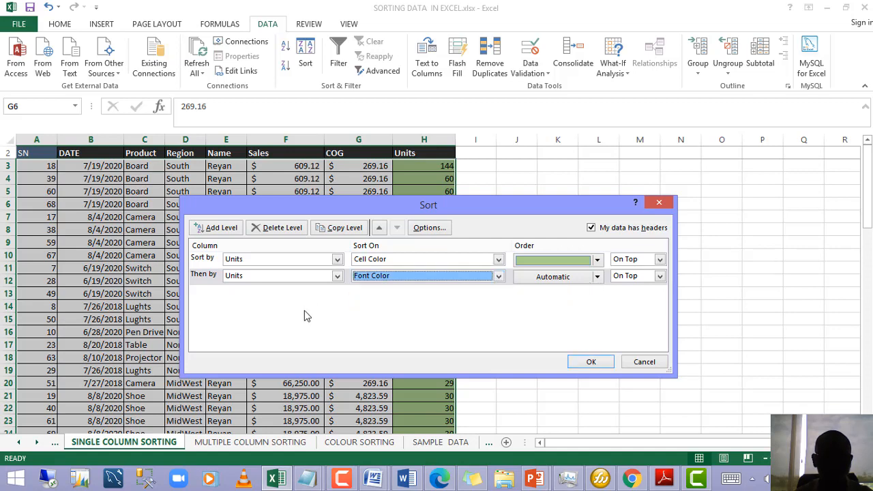
Step: Set the second Units level to sort on Cell Color with blue on top, and apply the sort
click(477, 280)
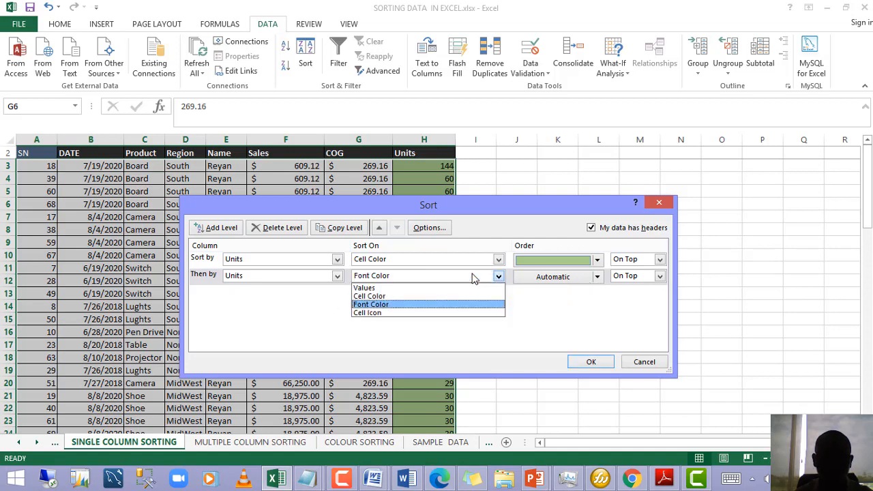
click(397, 298)
click(401, 259)
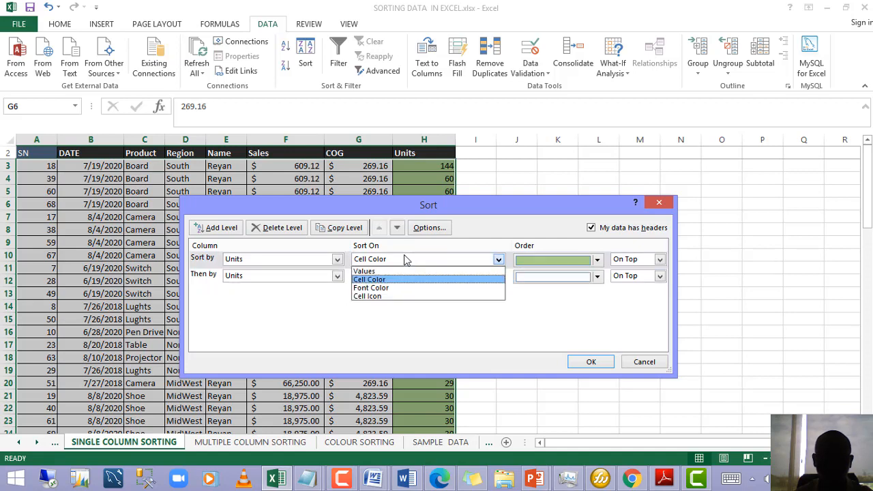
click(407, 280)
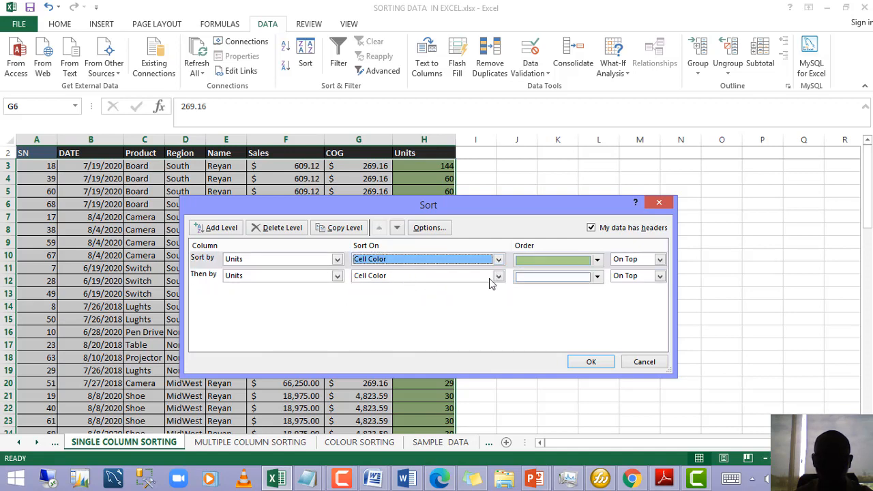
click(594, 278)
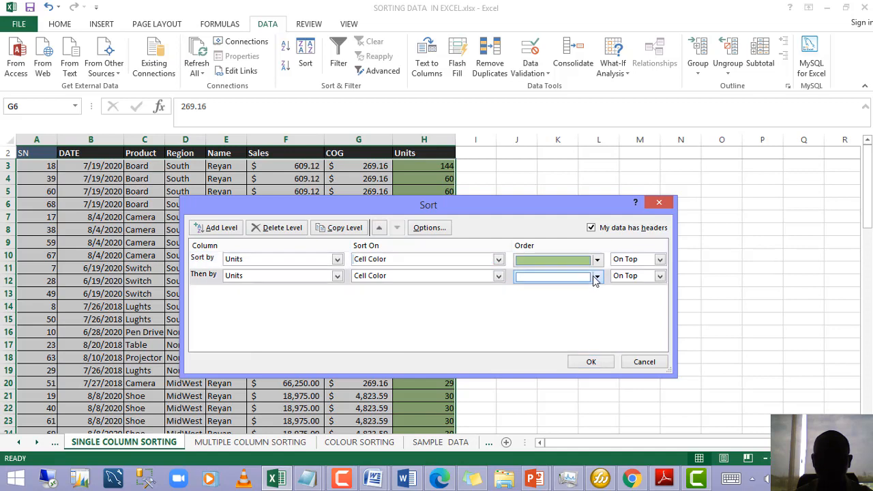
click(597, 277)
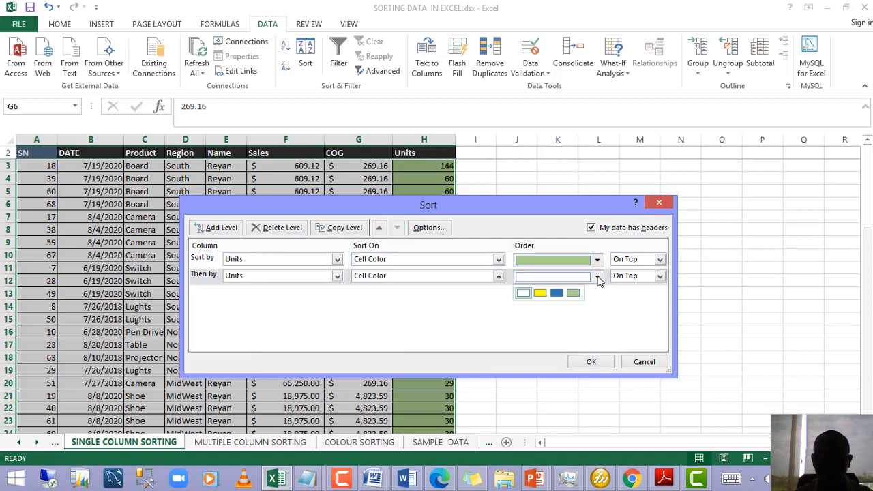
click(558, 293)
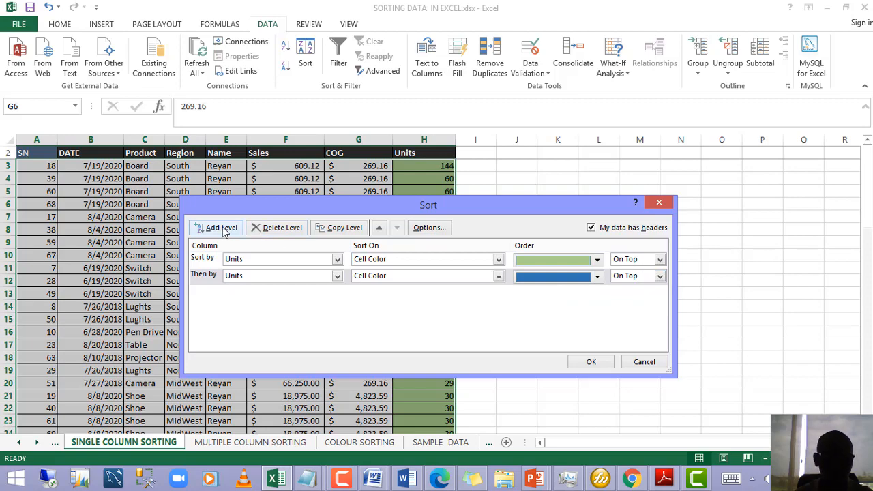
click(591, 362)
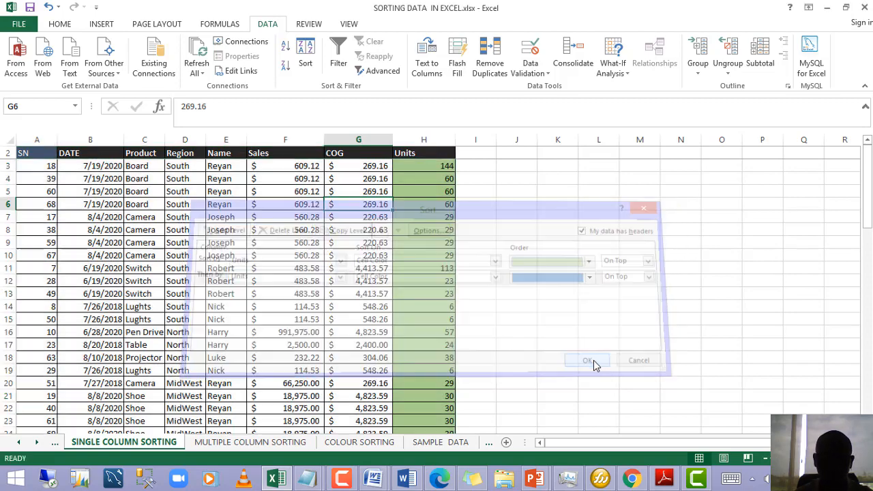
scroll(431, 351, down, 14)
scroll(432, 339, up, 14)
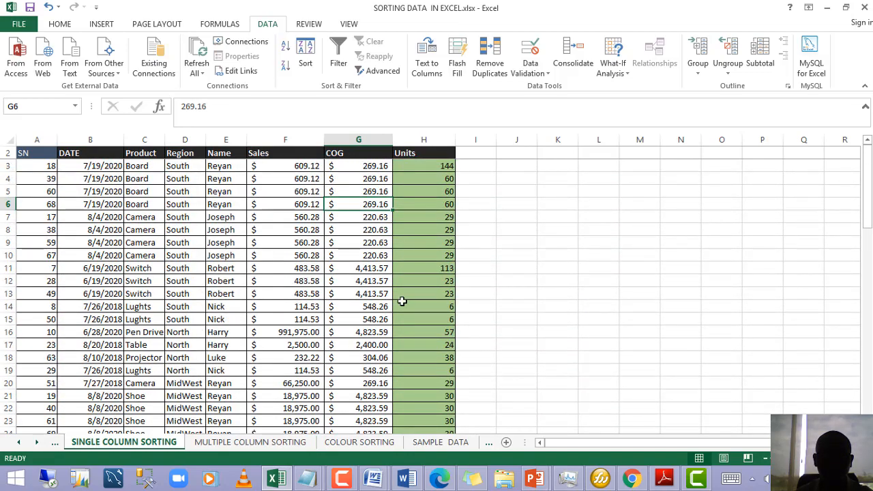
Step: Insert another Units level between green and blue, sorted on Cell Color with the no-fill color on top
click(380, 282)
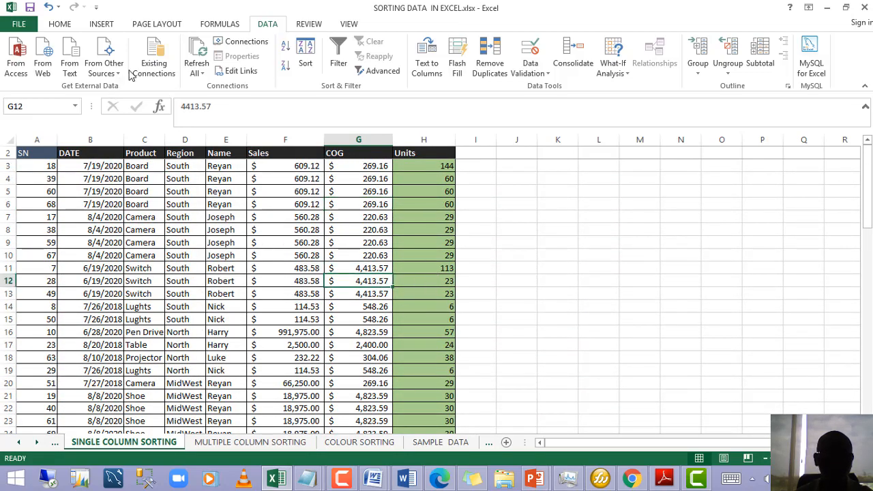
click(423, 269)
click(307, 62)
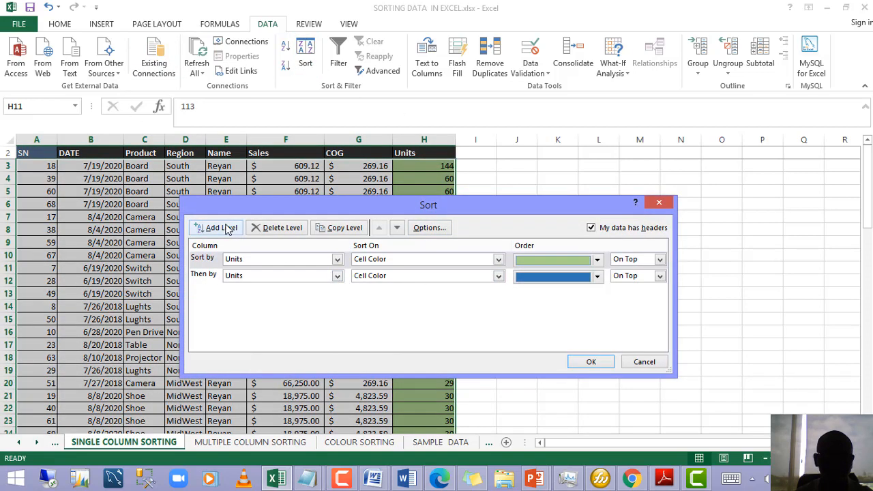
click(225, 229)
click(337, 277)
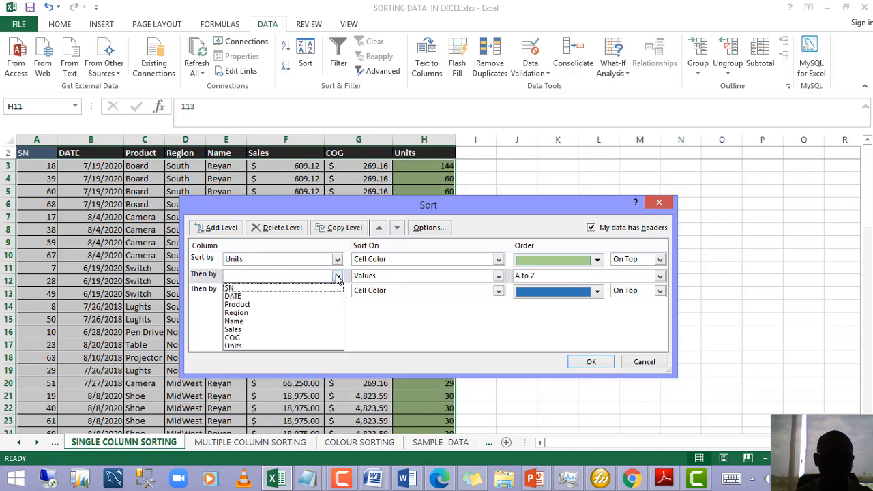
click(266, 347)
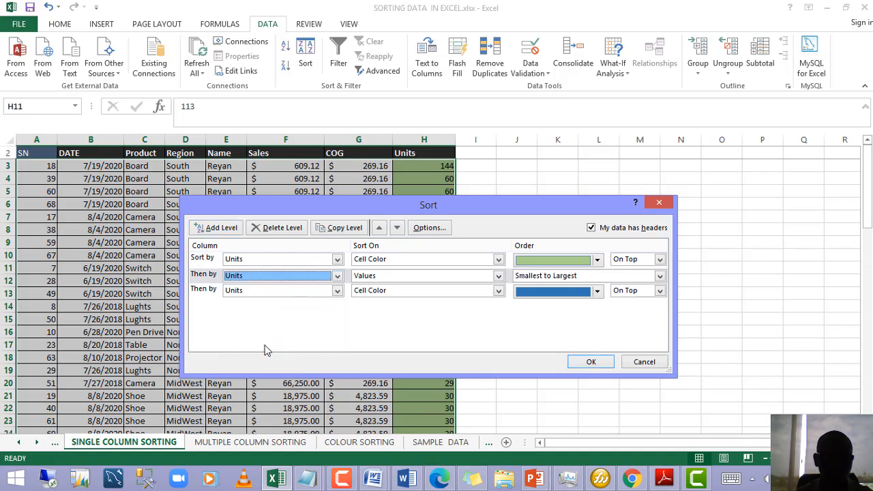
click(478, 277)
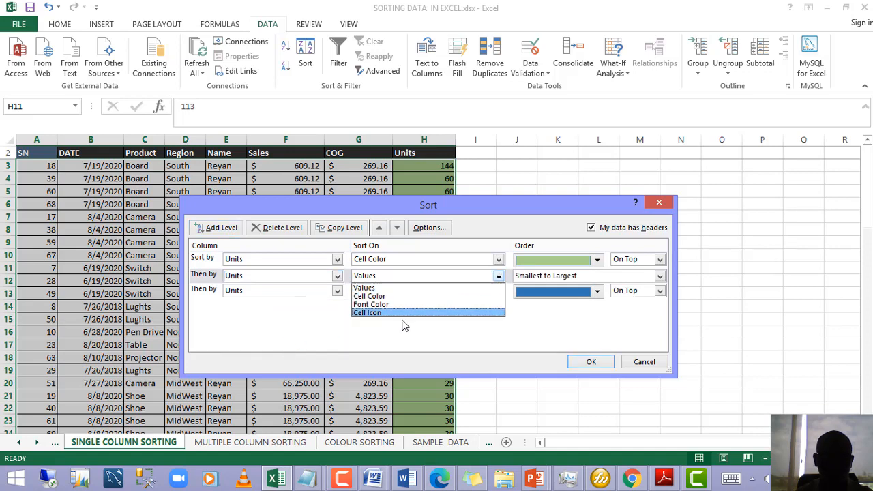
click(407, 296)
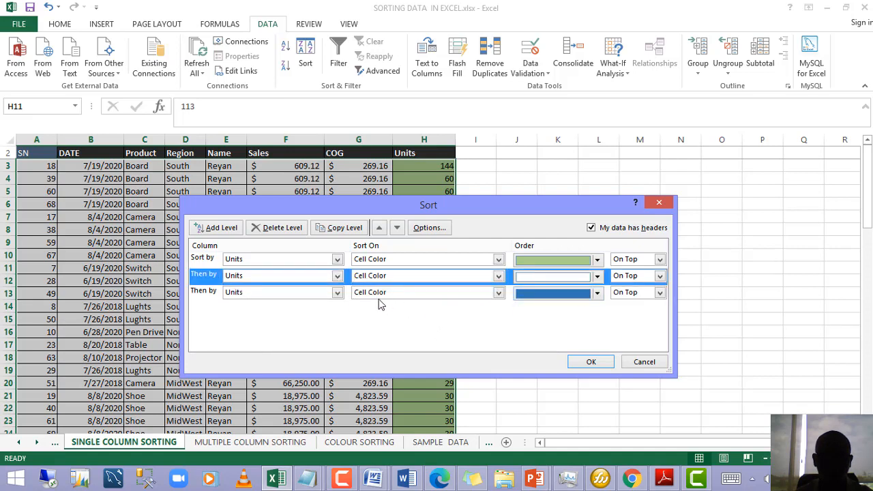
click(597, 276)
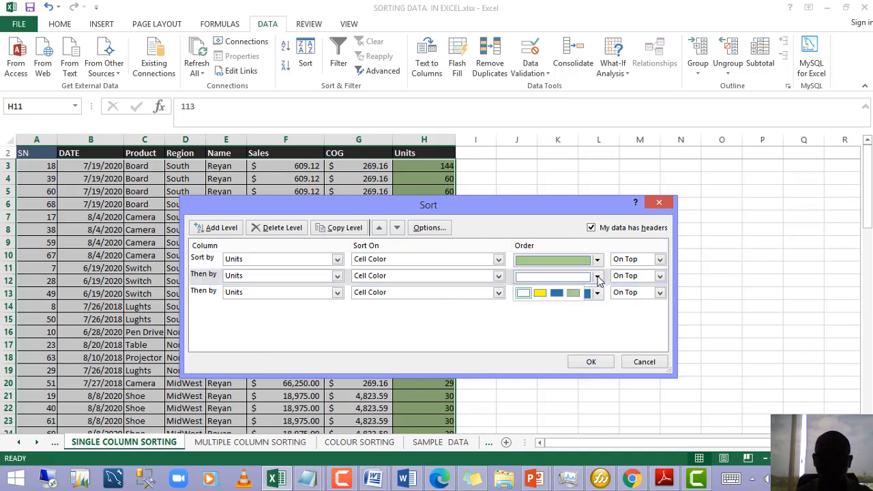
click(556, 293)
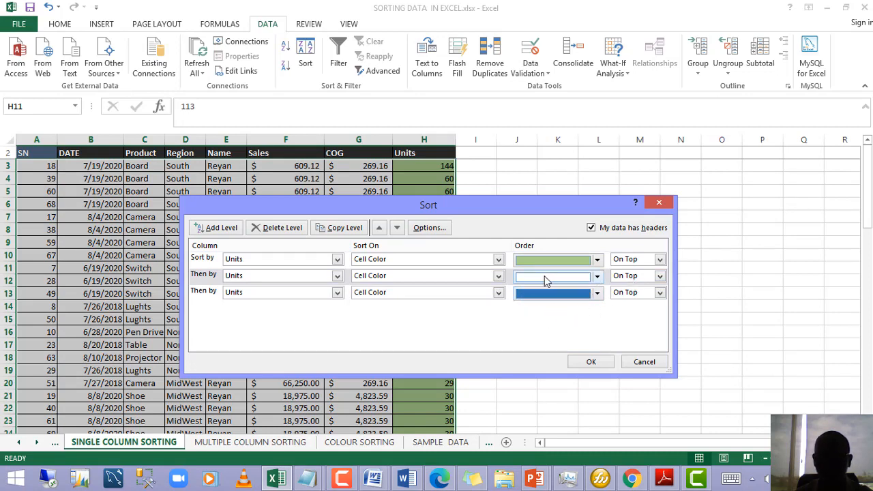
Step: Insert a Units level above the blue one, sorted on Cell Color with yellow set to On Bottom
click(233, 230)
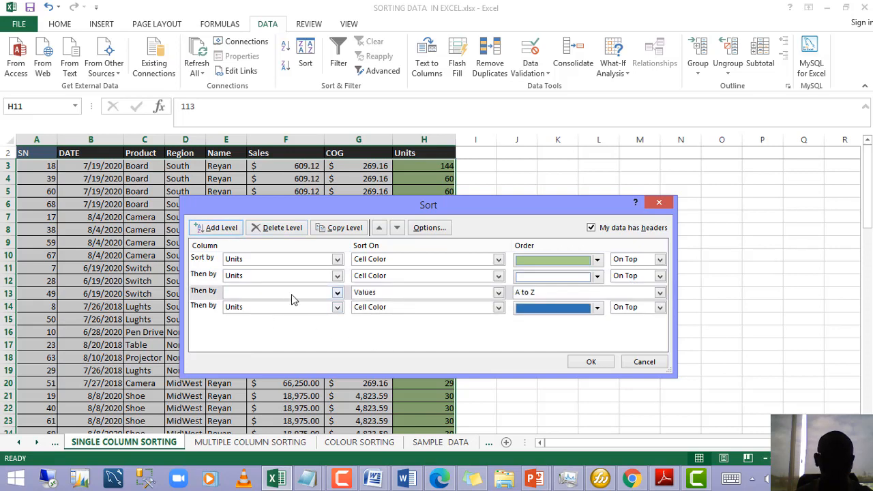
click(339, 293)
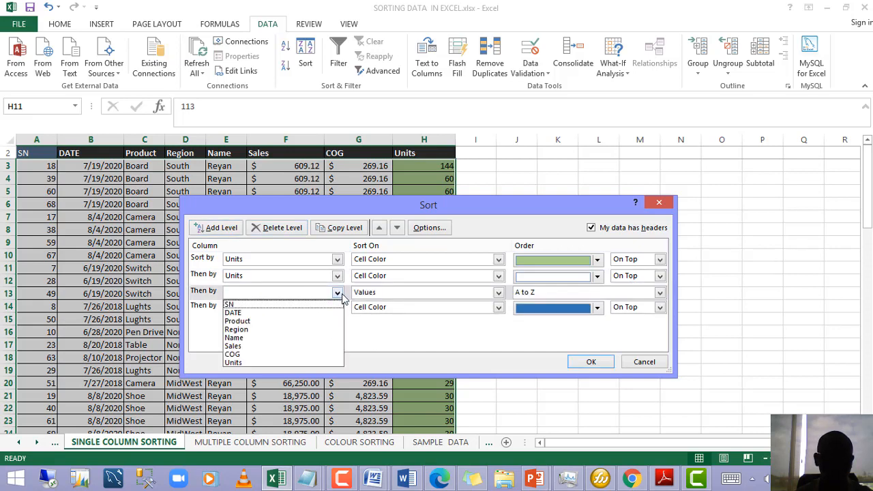
click(268, 362)
click(414, 294)
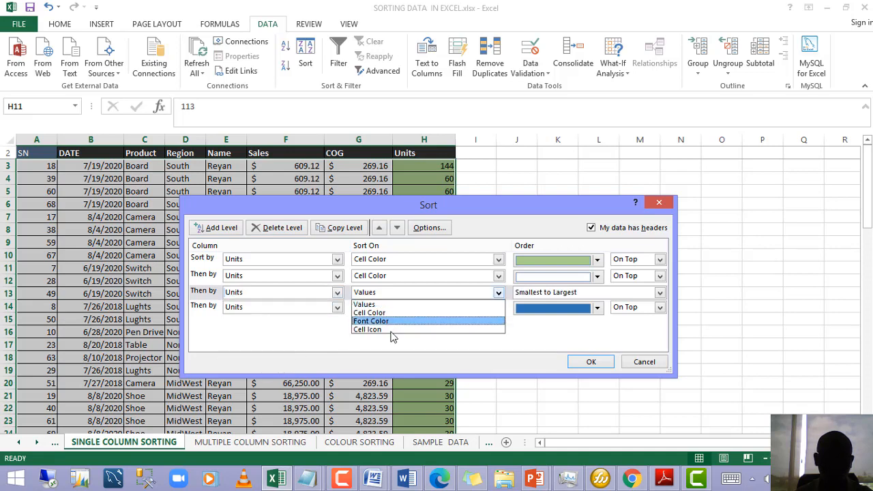
click(405, 313)
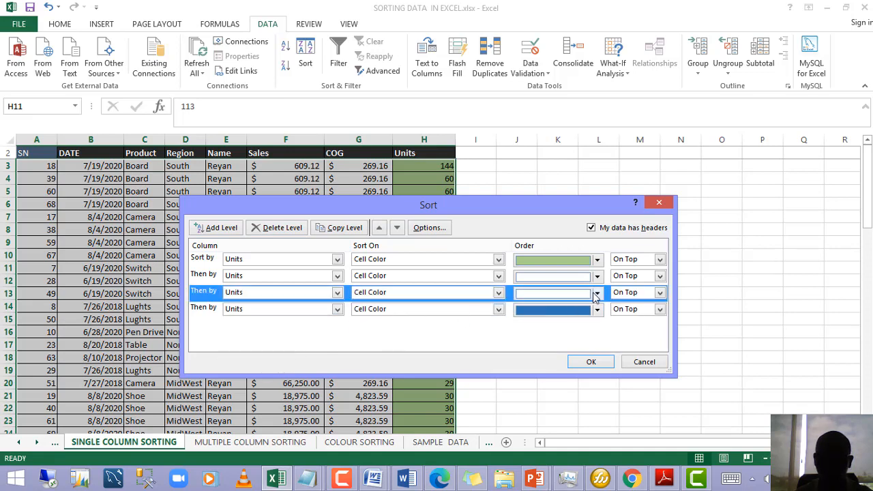
click(596, 295)
click(597, 295)
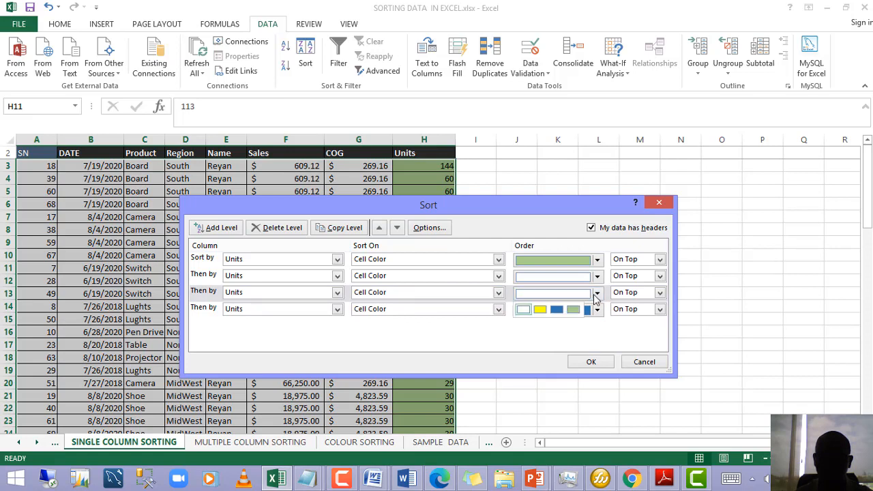
click(527, 311)
click(642, 295)
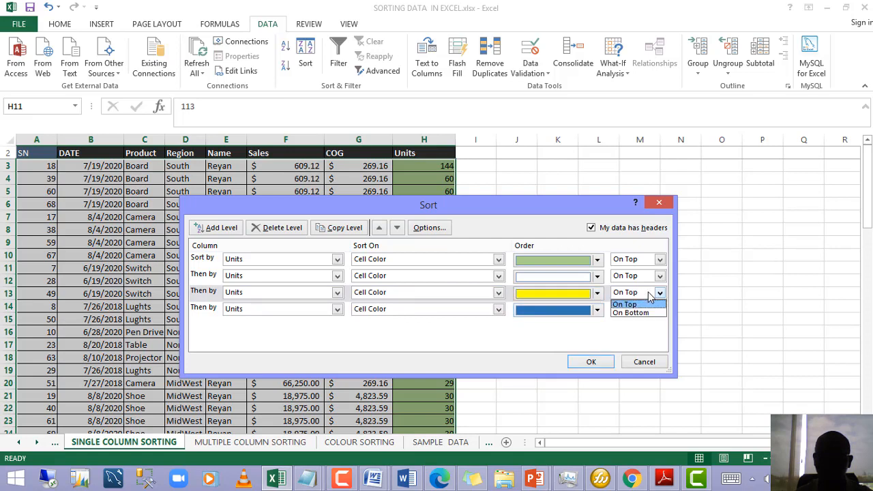
click(631, 313)
Step: Move the blue cell-color level up above the yellow one and apply the multi-level sort
click(386, 311)
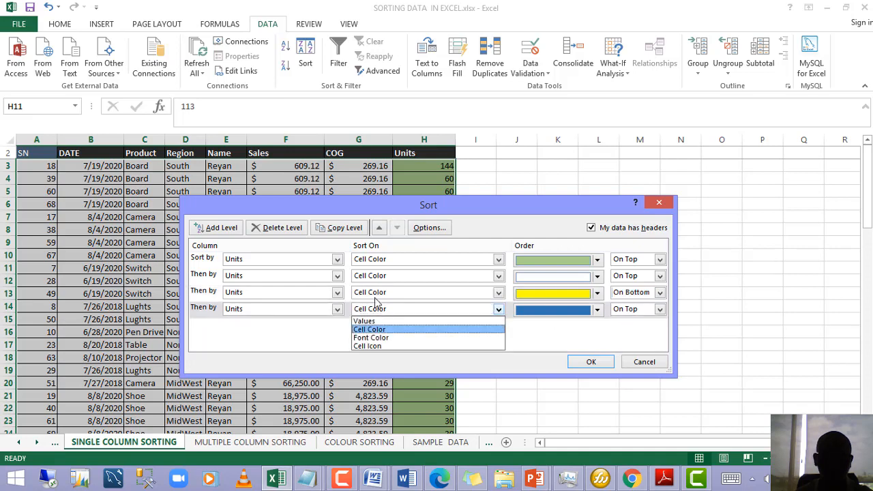
click(295, 312)
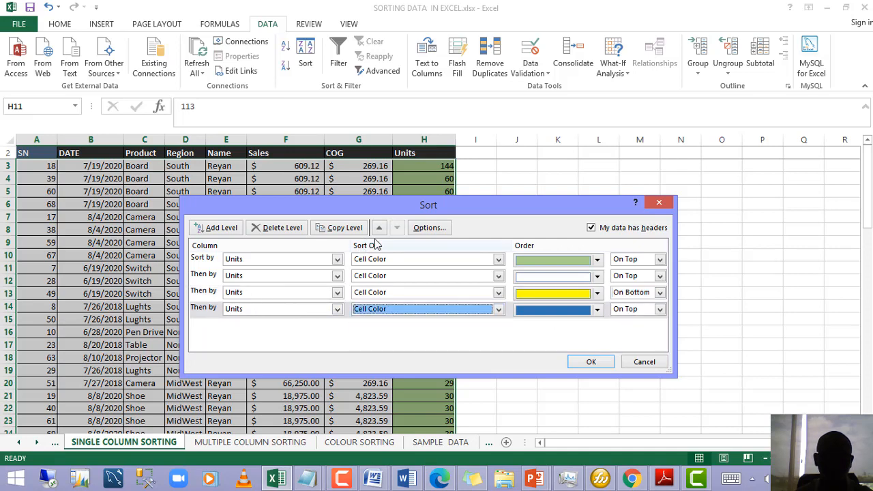
click(211, 308)
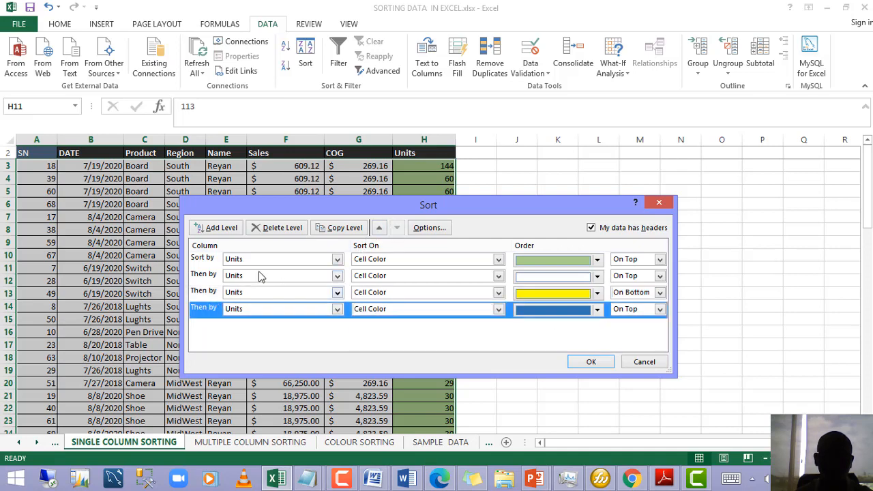
click(382, 232)
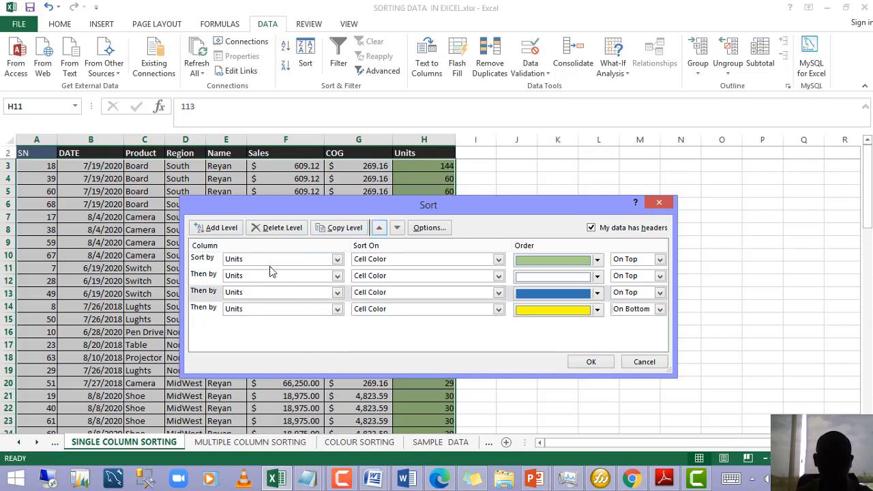
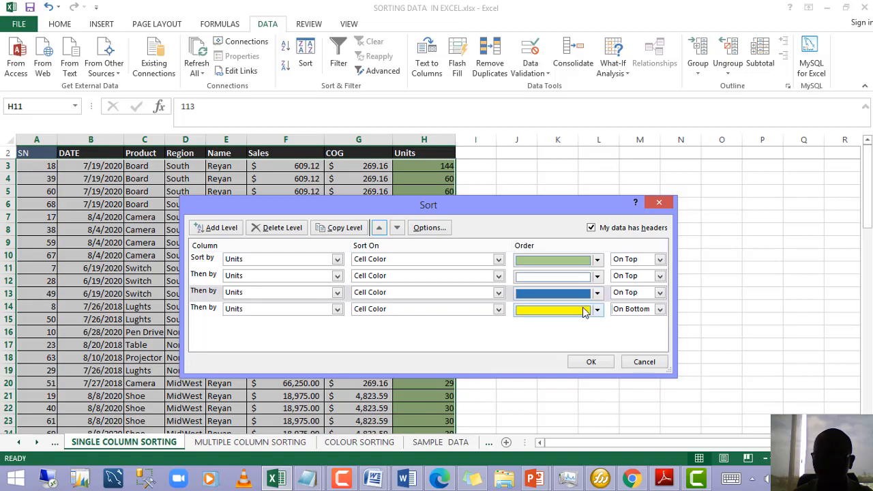
click(591, 363)
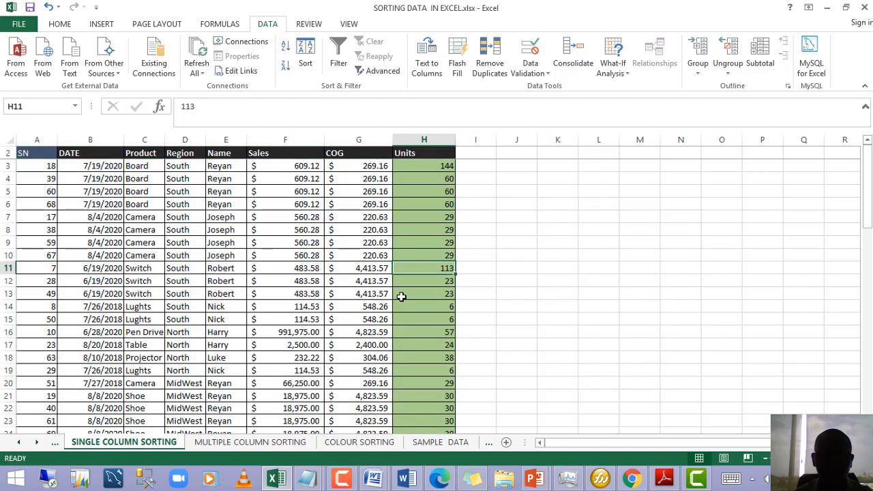
Step: Examine the order of the color groups in the Units column down the whole sorted table
scroll(410, 297, down, 10)
scroll(413, 293, down, 17)
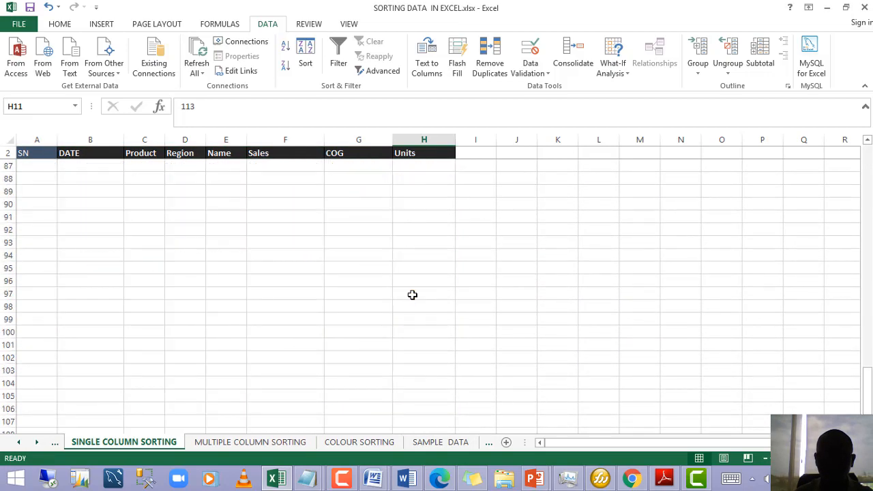
scroll(414, 293, up, 20)
scroll(414, 290, up, 6)
scroll(419, 273, down, 5)
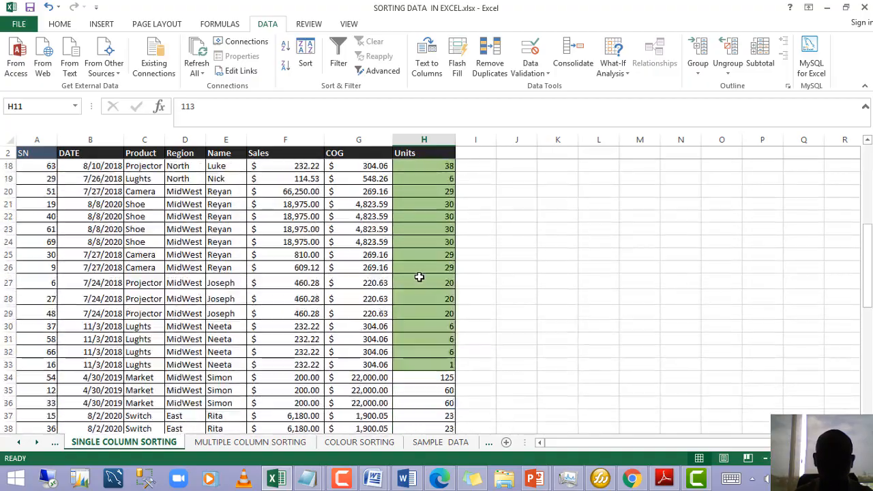
scroll(418, 273, up, 5)
scroll(422, 271, down, 8)
scroll(422, 271, up, 8)
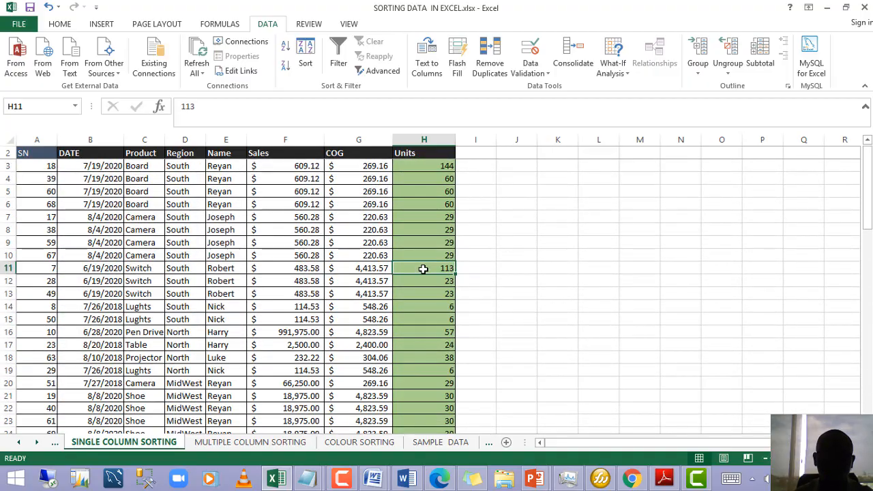
scroll(422, 269, down, 12)
scroll(424, 268, down, 1)
scroll(424, 266, up, 13)
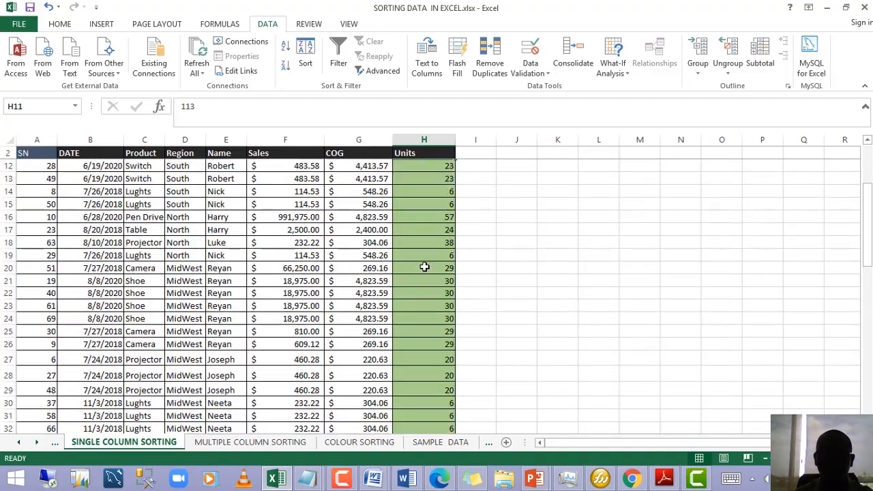
scroll(425, 264, down, 12)
scroll(425, 264, down, 6)
scroll(426, 259, up, 18)
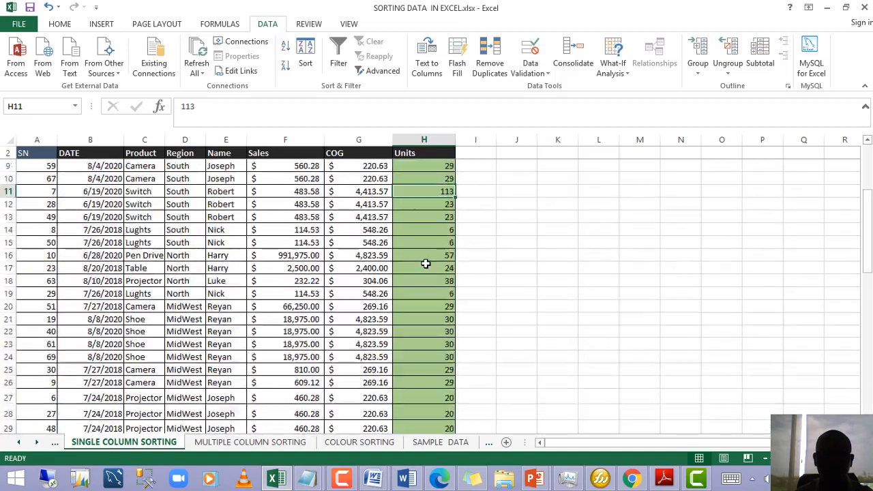
click(434, 248)
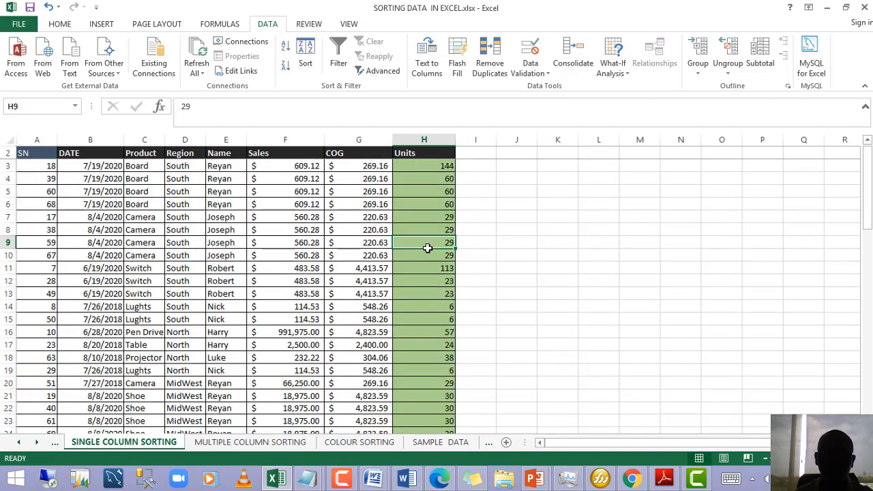
scroll(427, 249, down, 17)
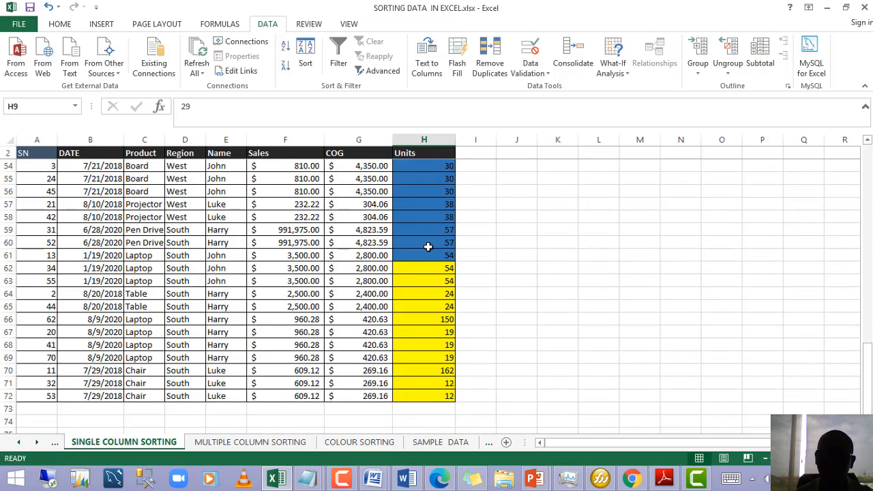
scroll(428, 247, down, 5)
scroll(430, 244, up, 20)
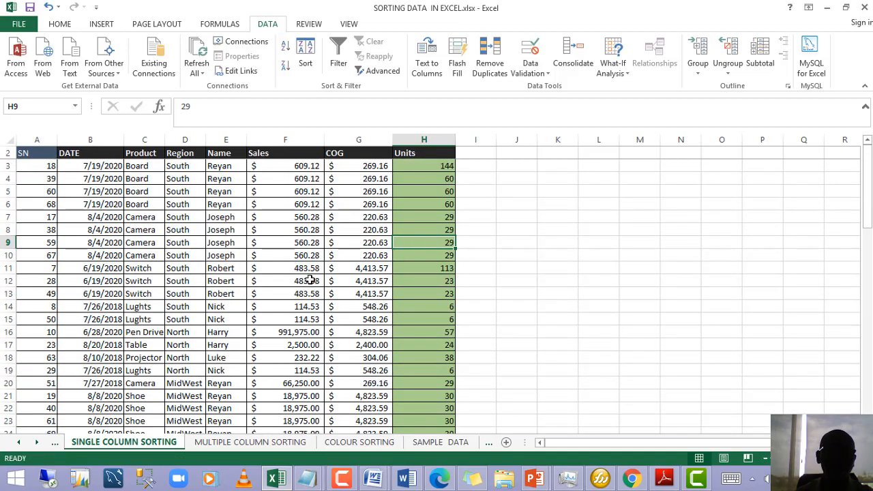
Step: Review the Sales and Region entries across the rows of the color-sorted table
click(311, 279)
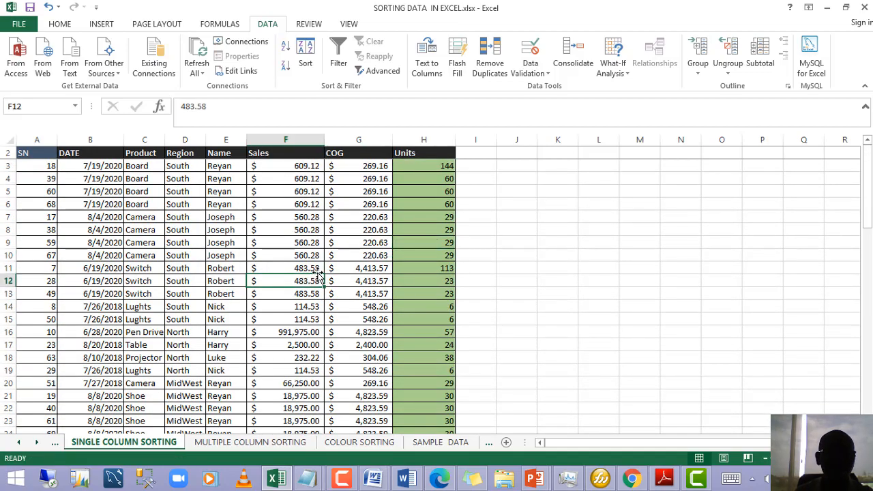
click(267, 293)
click(285, 268)
scroll(285, 268, down, 10)
scroll(285, 267, up, 10)
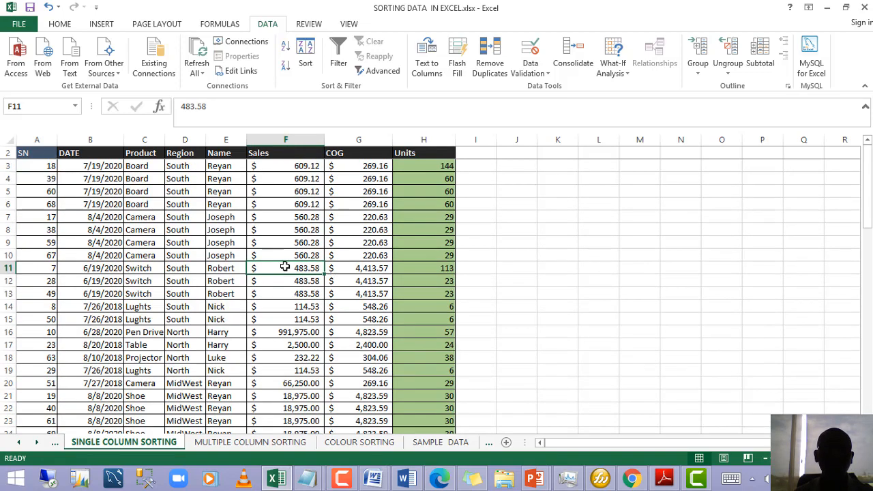
click(208, 269)
click(183, 255)
click(303, 257)
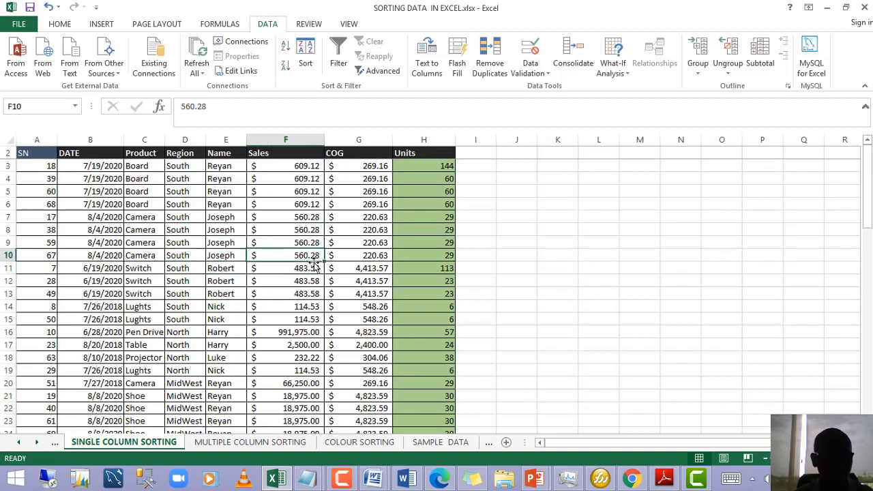
scroll(316, 264, down, 5)
scroll(300, 273, down, 8)
scroll(286, 280, up, 8)
scroll(266, 286, down, 10)
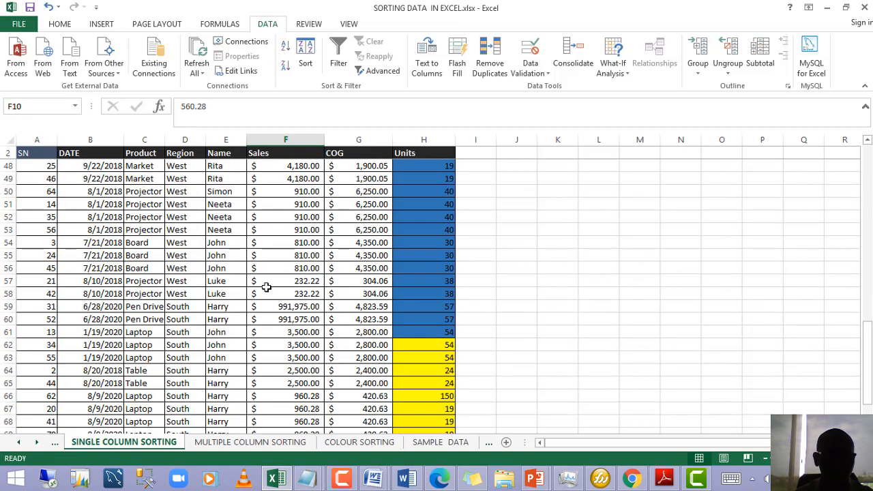
click(197, 293)
scroll(222, 253, up, 11)
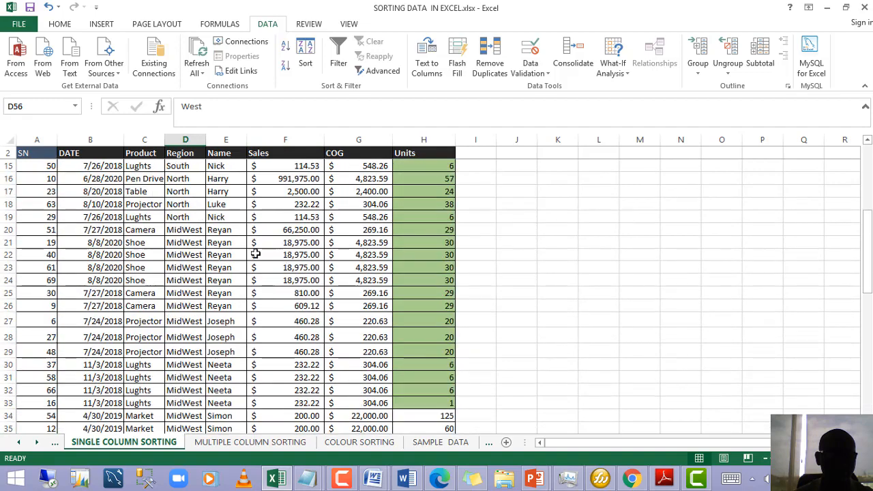
click(292, 254)
click(280, 267)
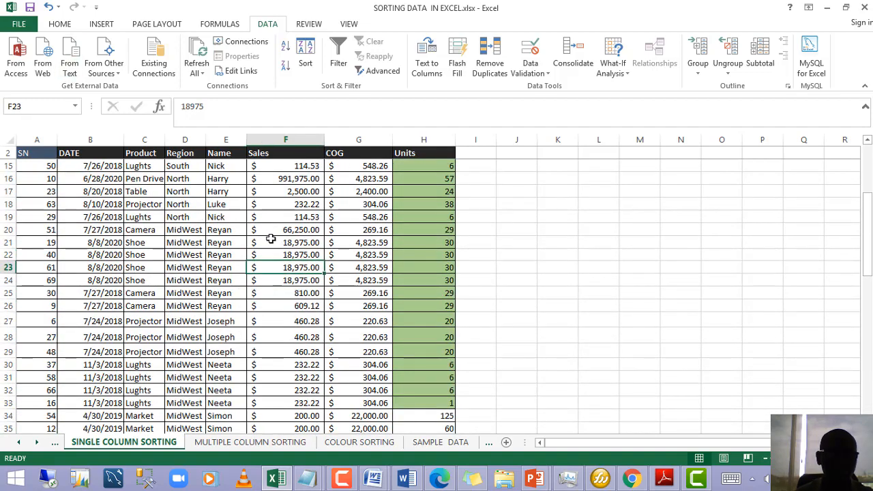
click(283, 240)
click(262, 283)
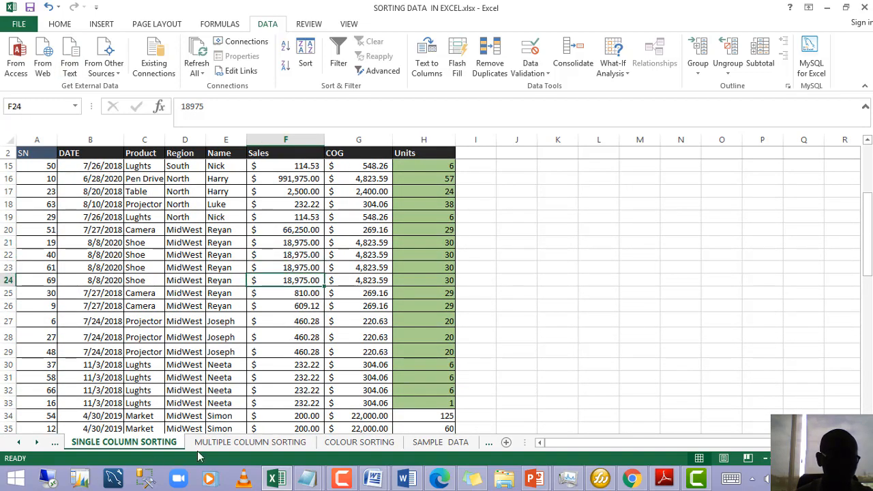
Step: Look over the data on the COLOUR SORTING sheet and return to the SINGLE COLUMN SORTING sheet
click(346, 448)
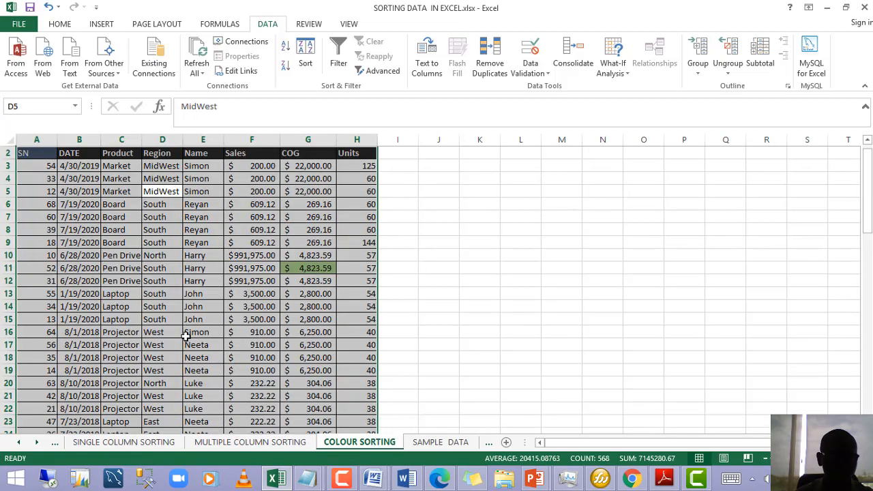
scroll(229, 345, down, 12)
click(124, 442)
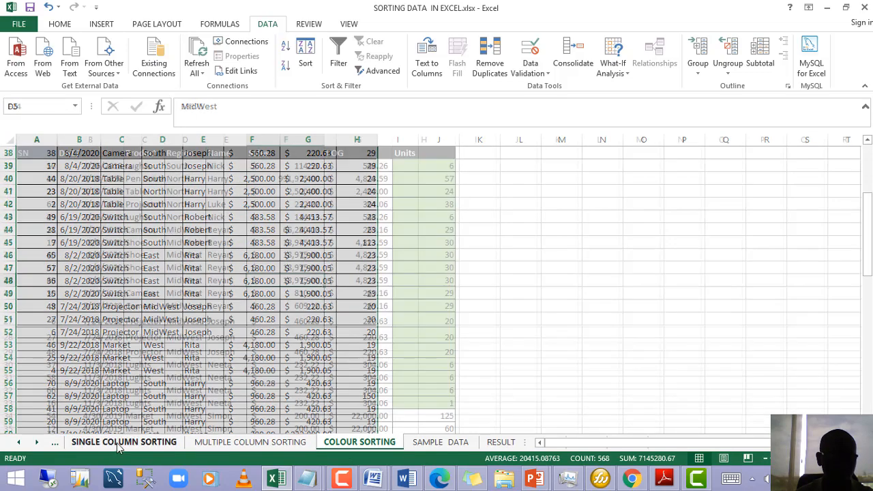
scroll(182, 355, down, 8)
scroll(197, 348, up, 8)
click(224, 329)
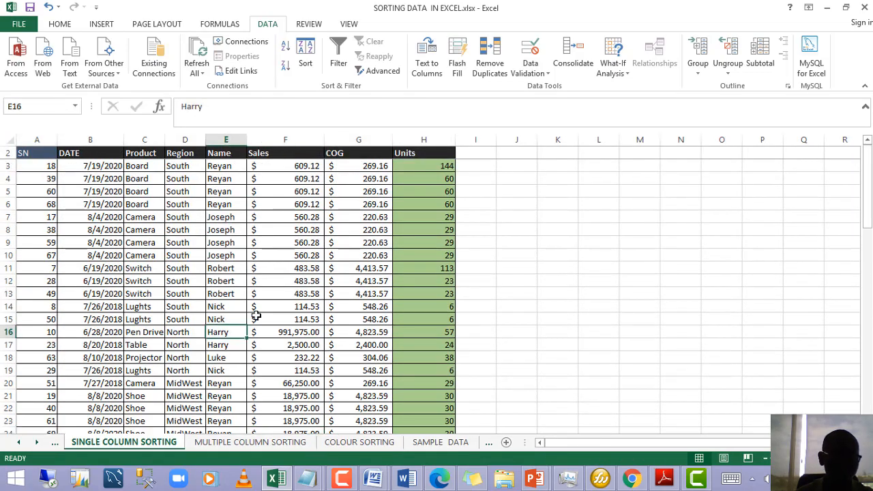
Step: Undo the recent color sorts and the green fill applied to the Units cells below the yellow group
click(262, 311)
key(ctrl+z)
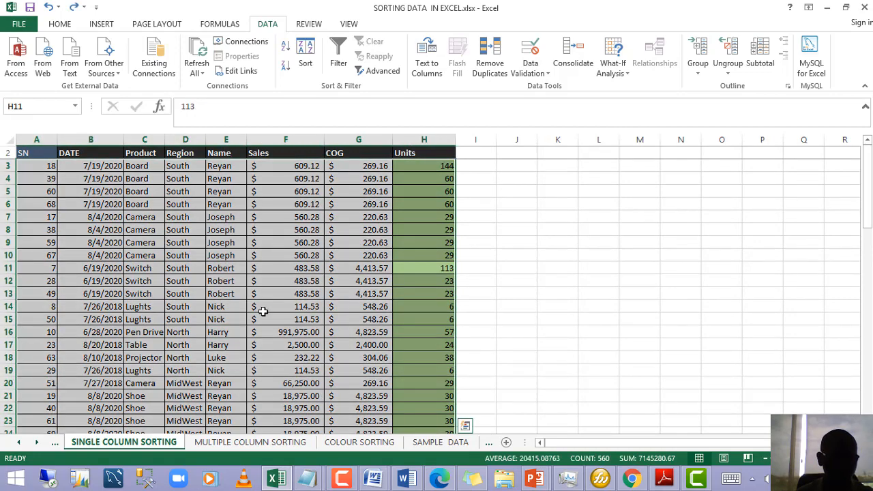
key(ctrl+z)
key(ctrl+z)
key(ctrl+z)
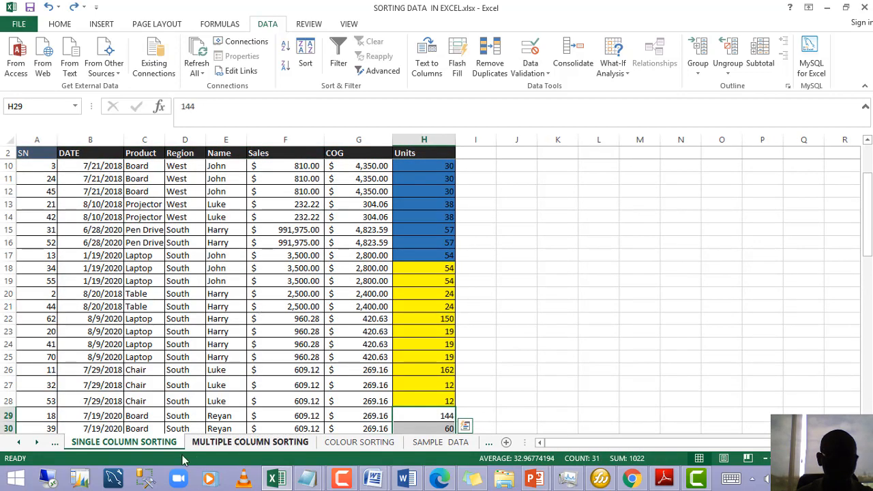
Step: Check the MULTIPLE COLUMN SORTING and COLOUR SORTING sheets, and review the restored Units colors on SINGLE COLUMN SORTING
click(250, 442)
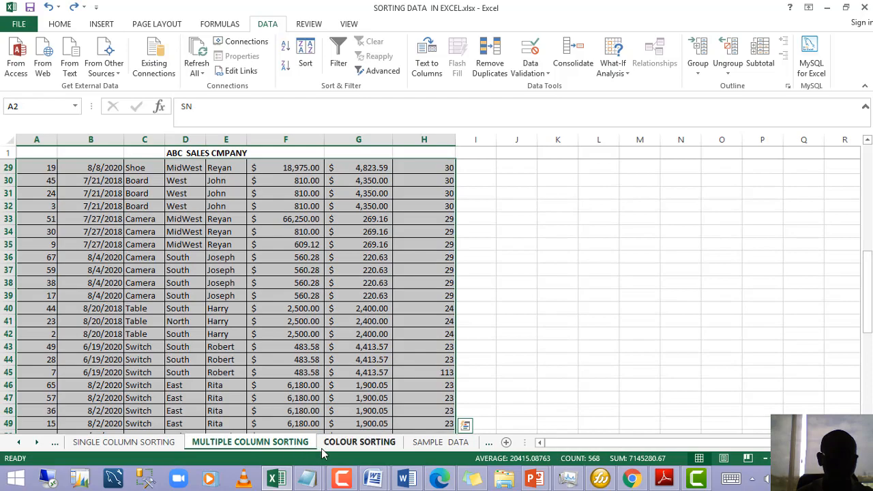
click(335, 445)
click(132, 447)
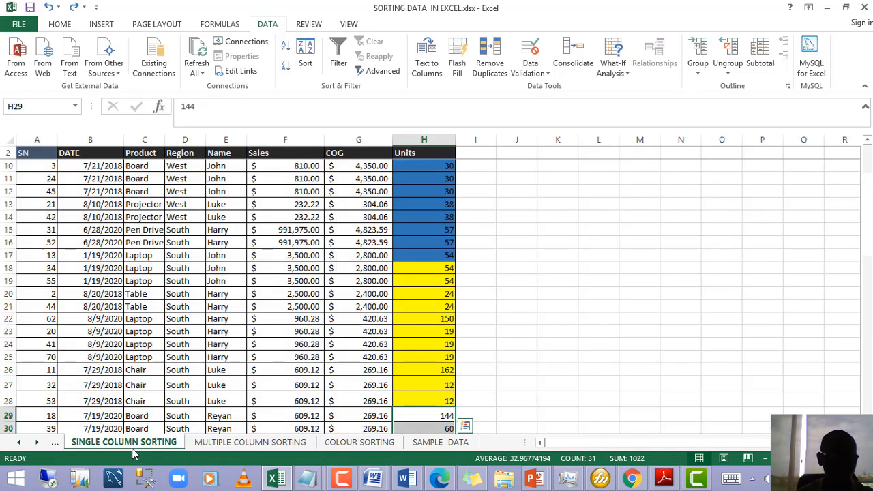
scroll(183, 365, down, 12)
scroll(222, 340, up, 7)
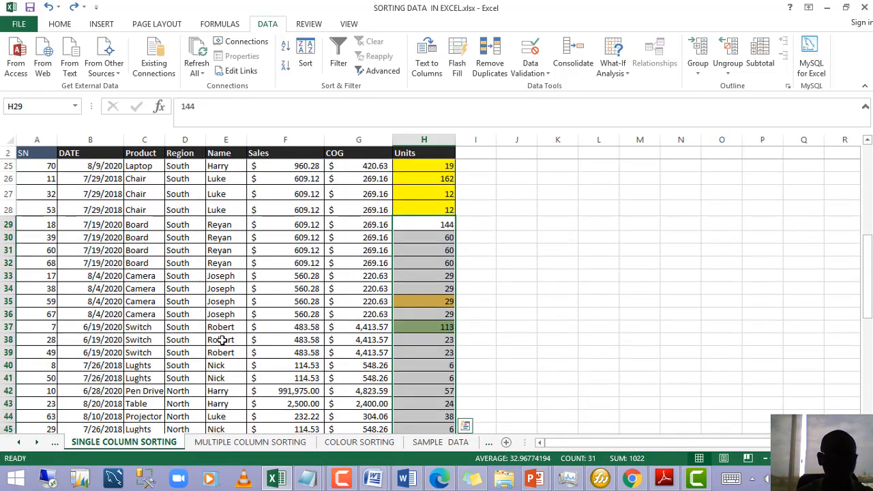
Step: Undo the recent fill colors on the Units cells and the earlier sort of the table by Region
click(222, 340)
scroll(225, 336, up, 5)
key(ctrl+z)
key(ctrl+z)
key(ctrl+z)
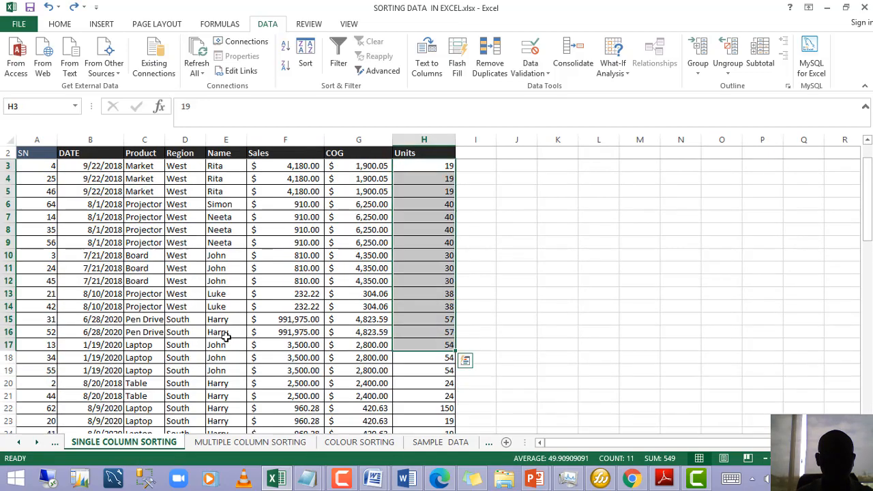
click(251, 306)
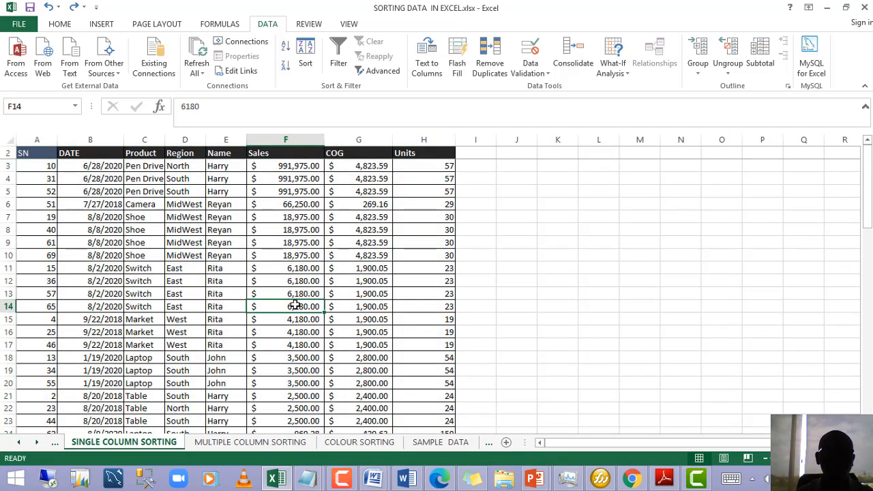
Step: Review the Product, Region, Date and Name entries across the rows of the restored table
scroll(293, 307, down, 10)
scroll(205, 307, up, 7)
click(147, 281)
click(180, 257)
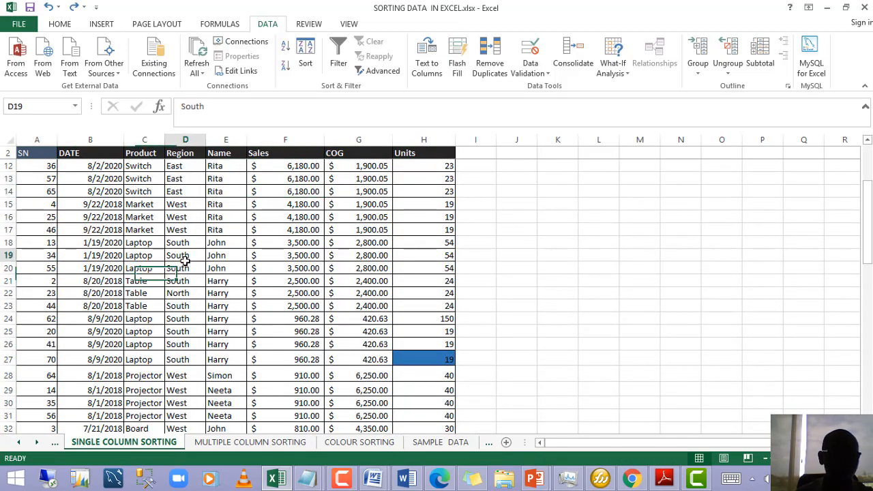
click(92, 167)
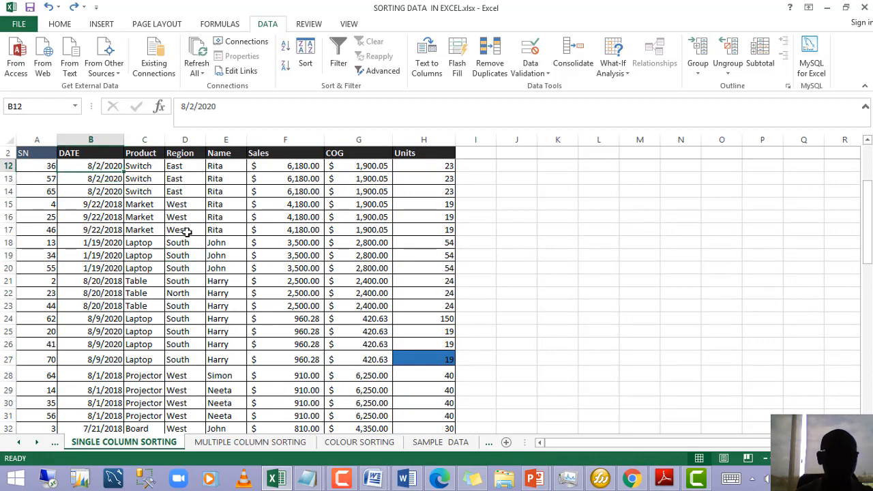
click(217, 281)
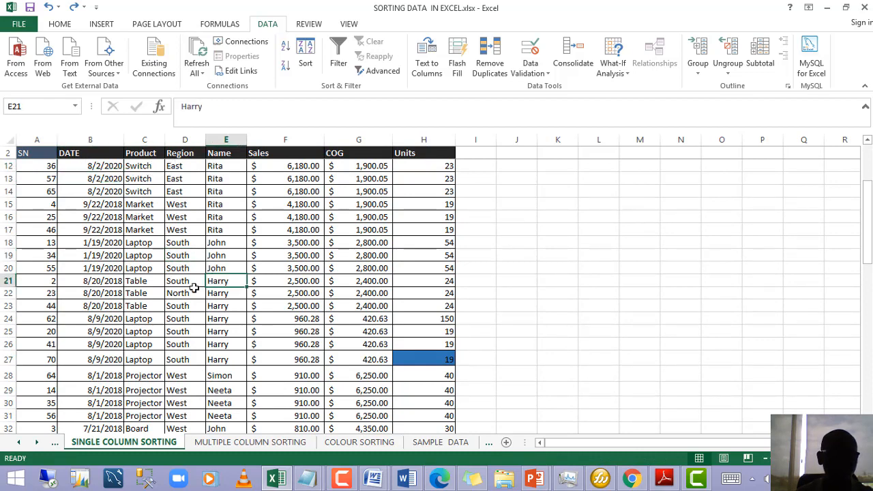
drag(194, 289, 192, 280)
Step: Fill all the Region column's data cells, D3 to D72, with light blue
drag(188, 166, 197, 266)
scroll(205, 225, up, 20)
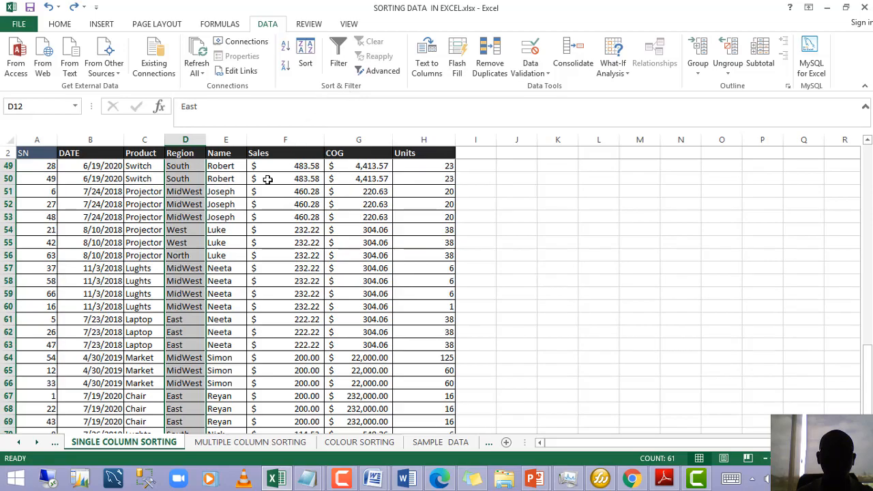
drag(185, 247, 196, 409)
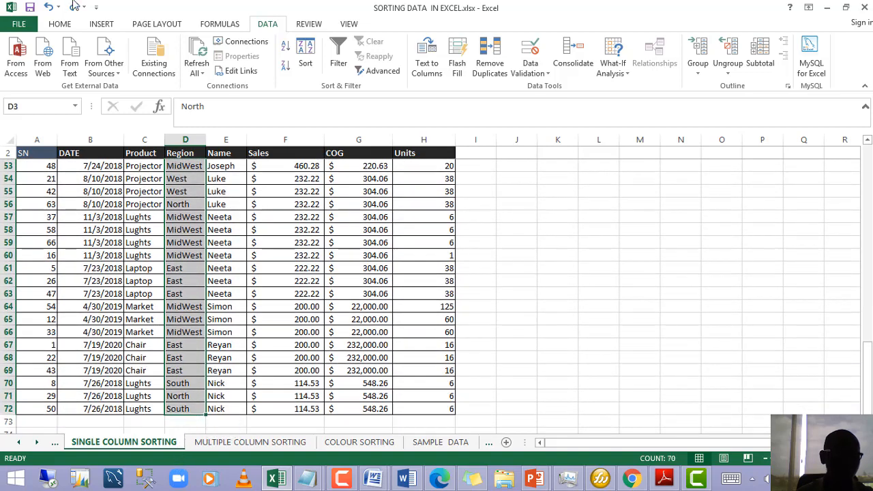
click(58, 25)
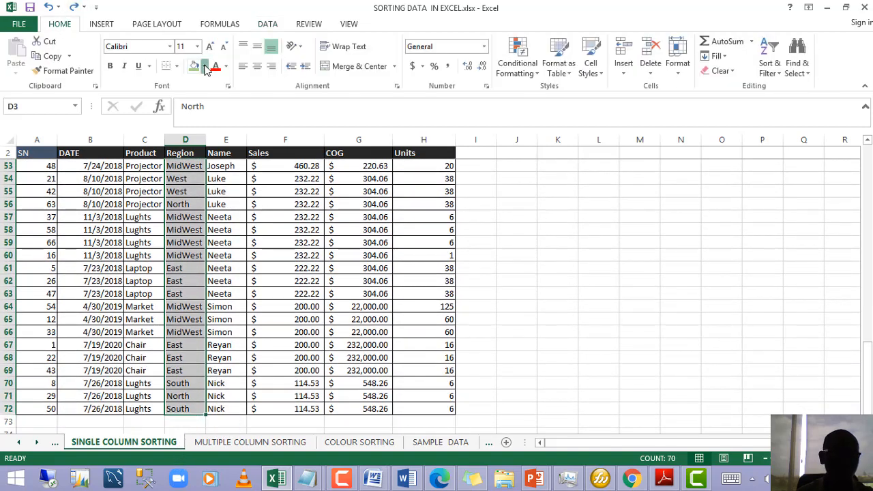
click(204, 67)
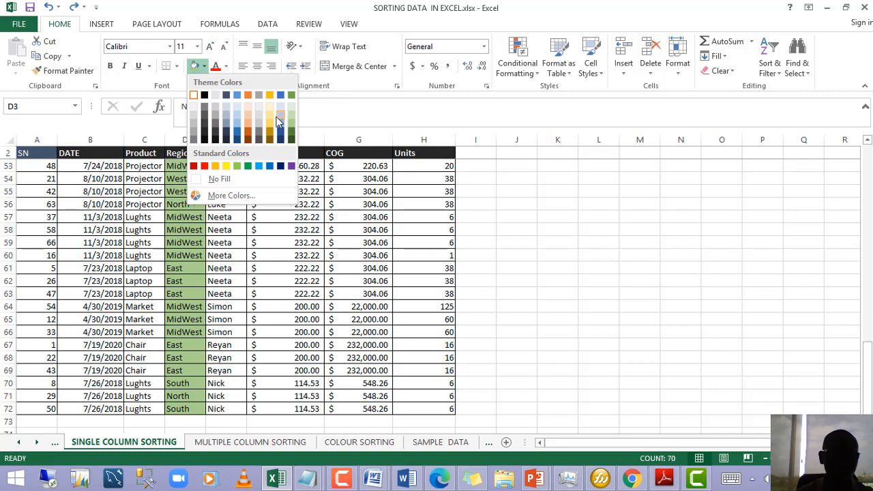
click(238, 120)
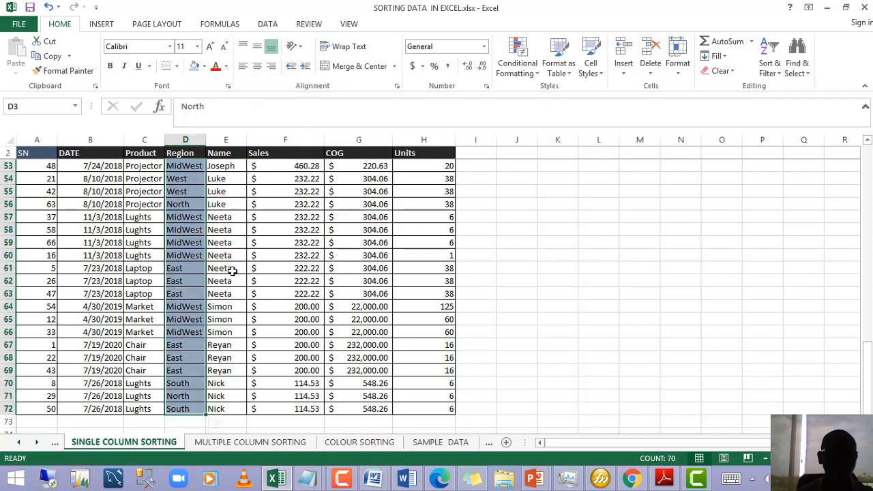
click(232, 271)
scroll(232, 271, up, 17)
click(224, 246)
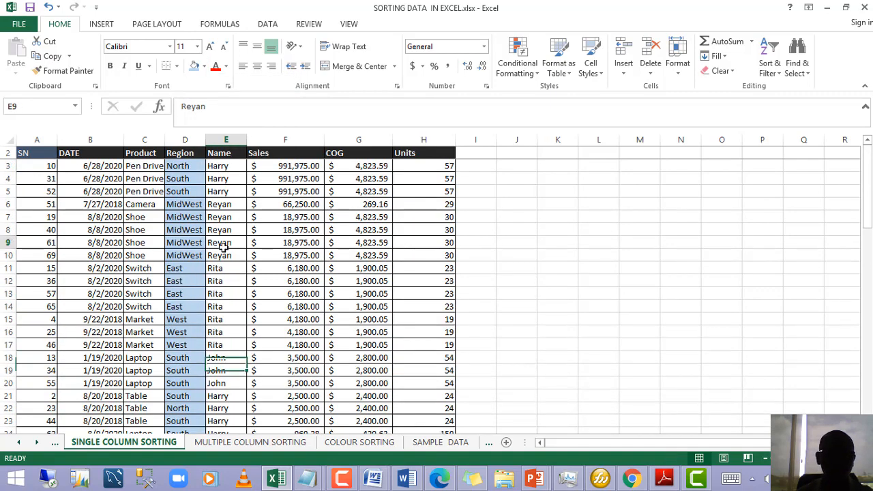
Step: Set up a custom sort of the table by the Region column, based on Values
click(184, 217)
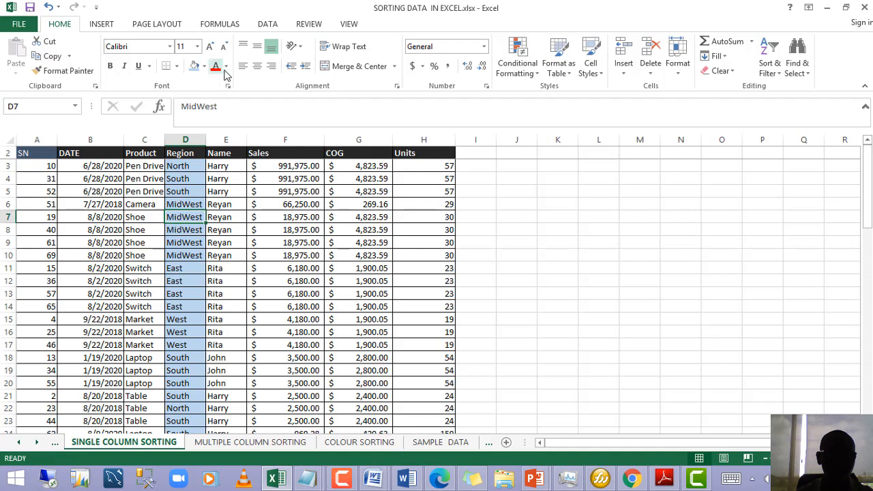
click(268, 25)
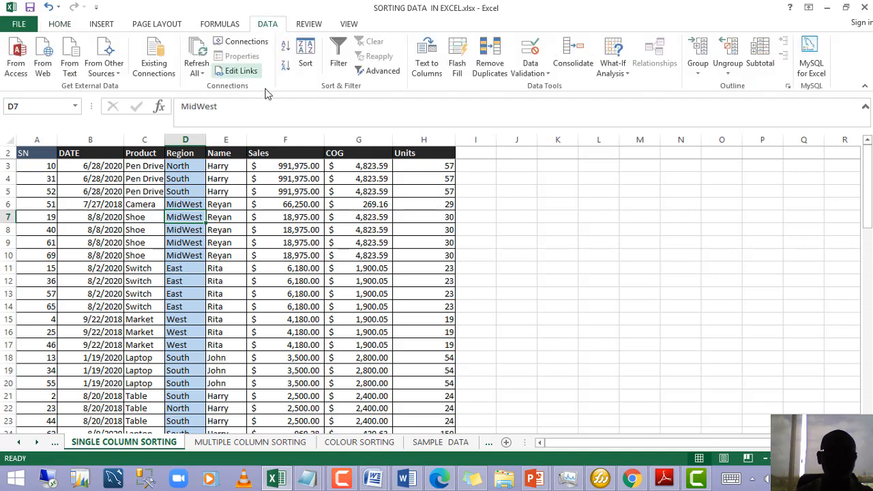
click(309, 55)
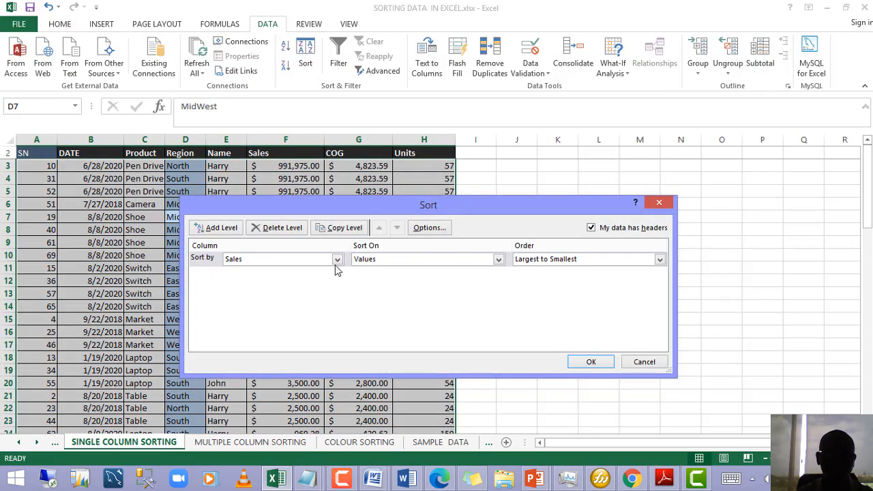
click(337, 260)
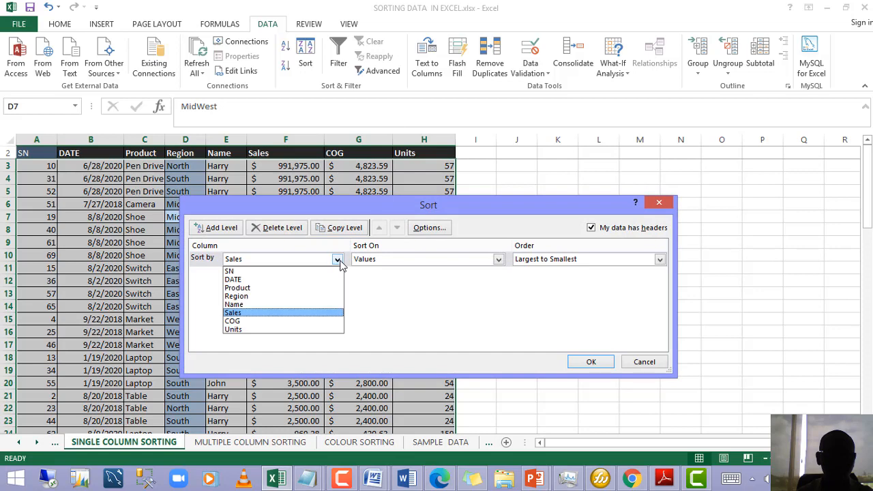
click(259, 296)
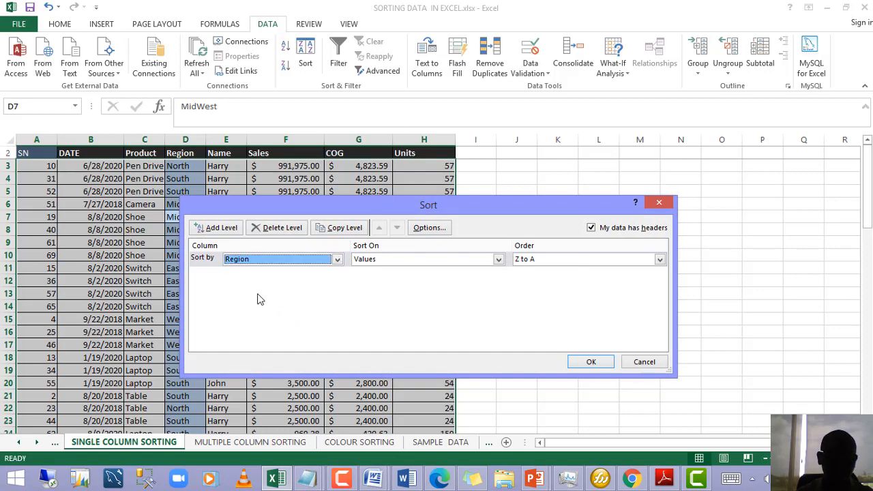
click(497, 260)
click(496, 263)
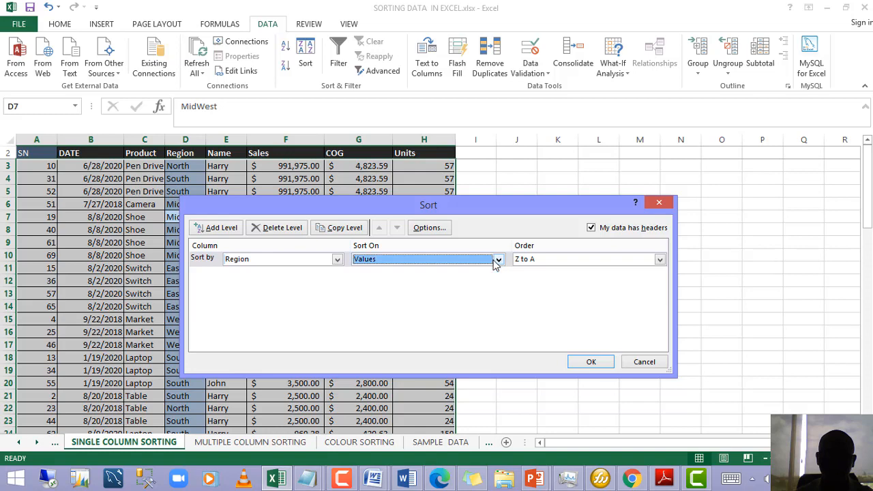
Step: Create the custom list East, North, West, Midwest, South as the sort order and apply the Region sort
click(588, 262)
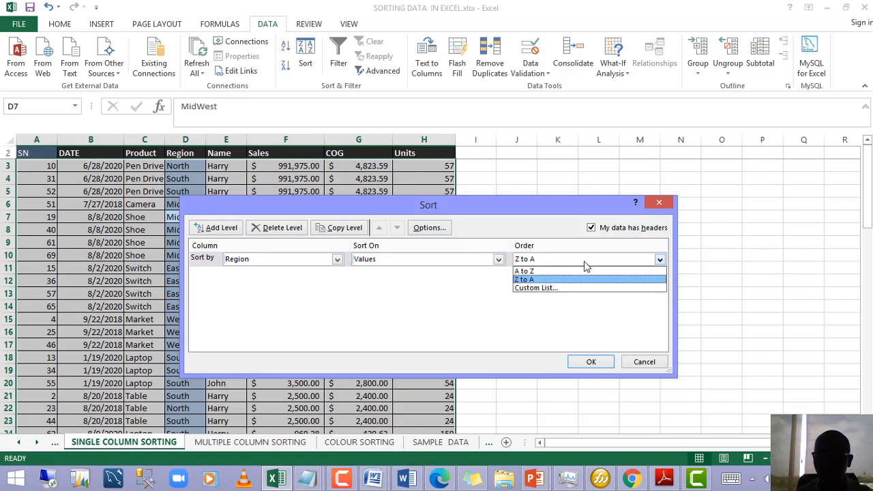
click(551, 287)
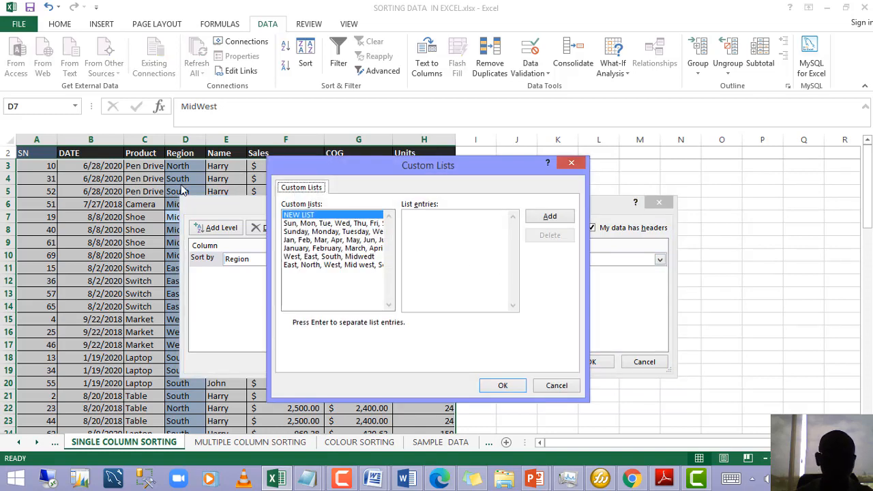
drag(383, 168, 446, 164)
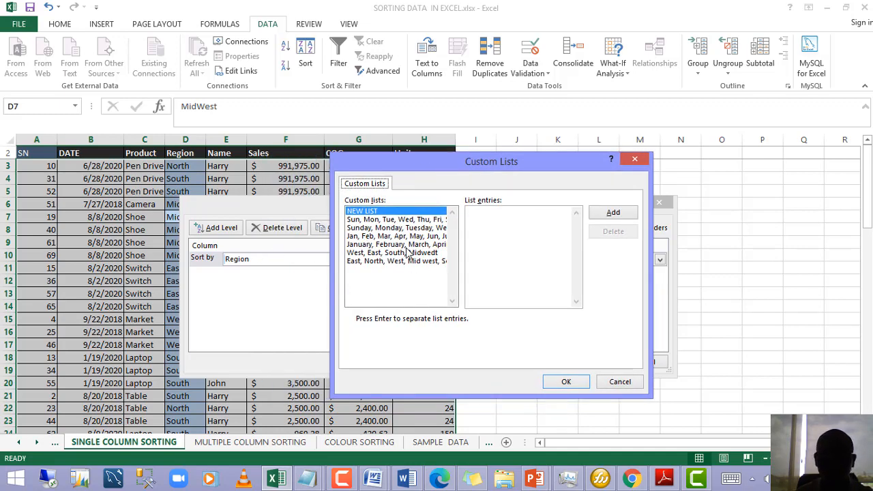
click(620, 217)
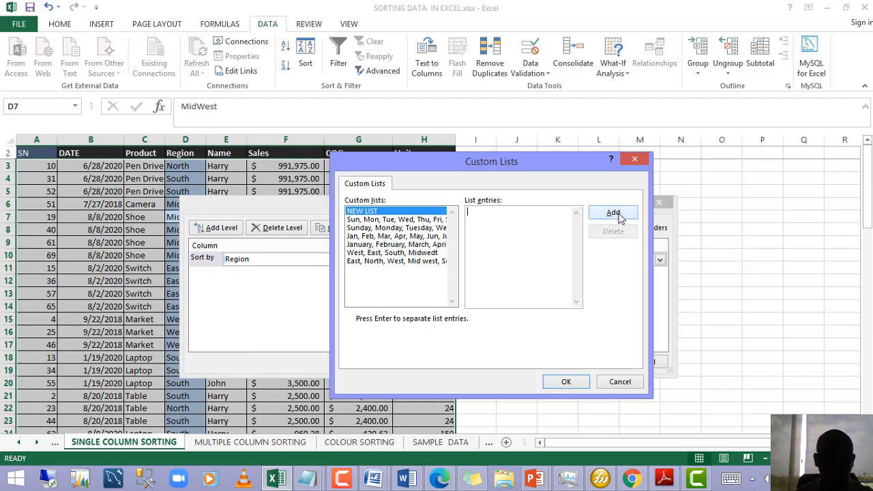
click(613, 215)
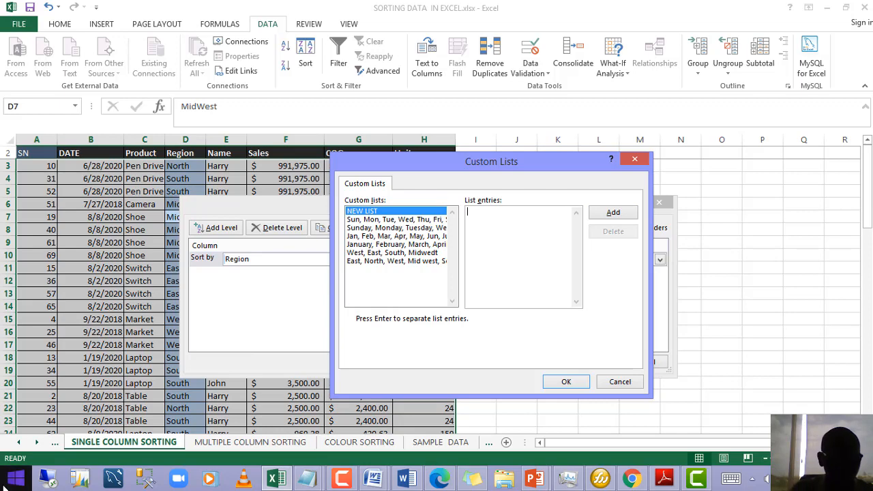
text(Est)
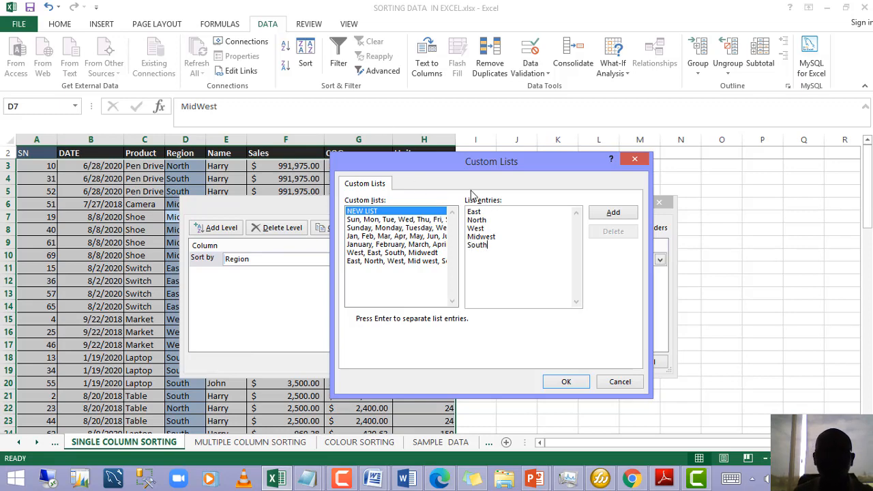
drag(517, 168, 554, 159)
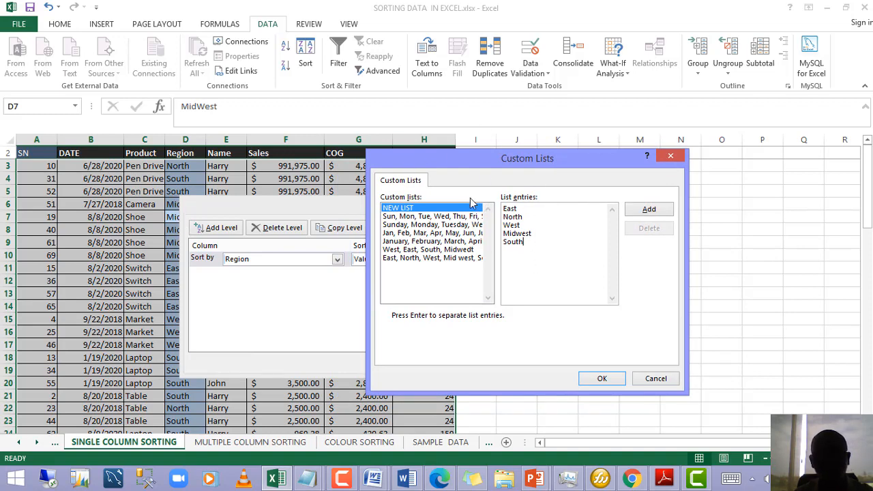
click(602, 379)
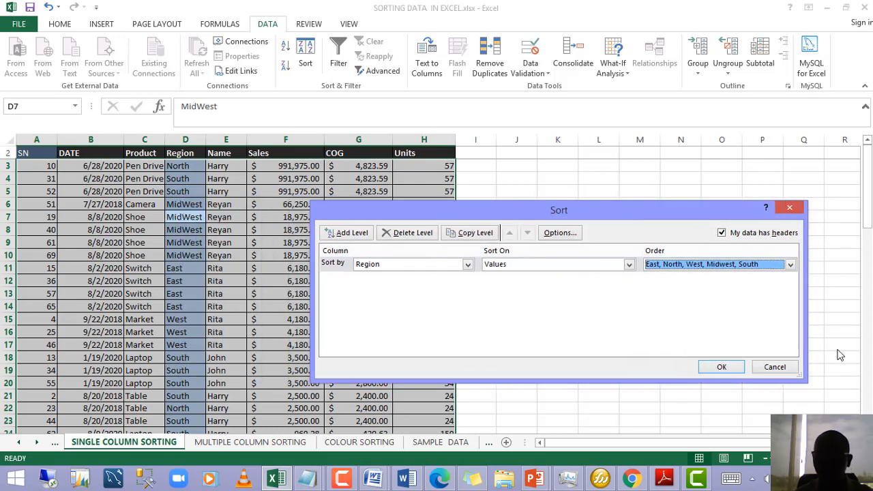
click(722, 367)
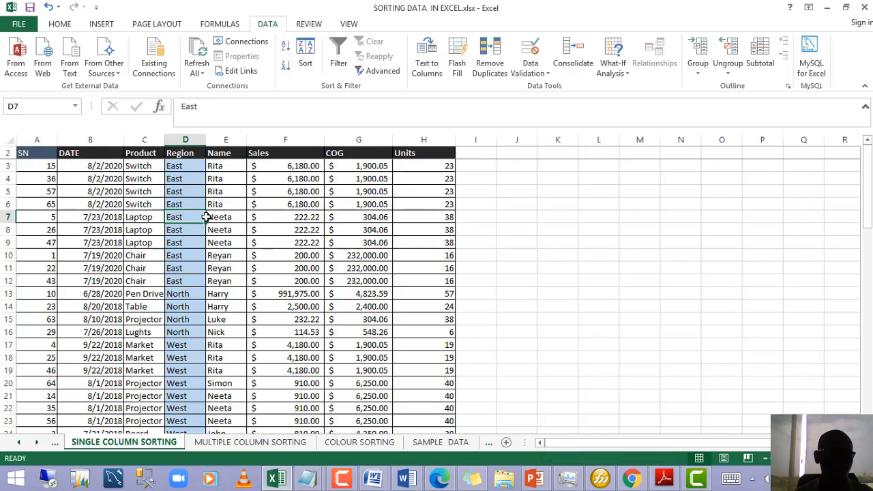
Step: Examine the order of the region groups in the Region column throughout the sorted table
scroll(206, 217, down, 15)
scroll(206, 217, up, 14)
scroll(212, 213, down, 4)
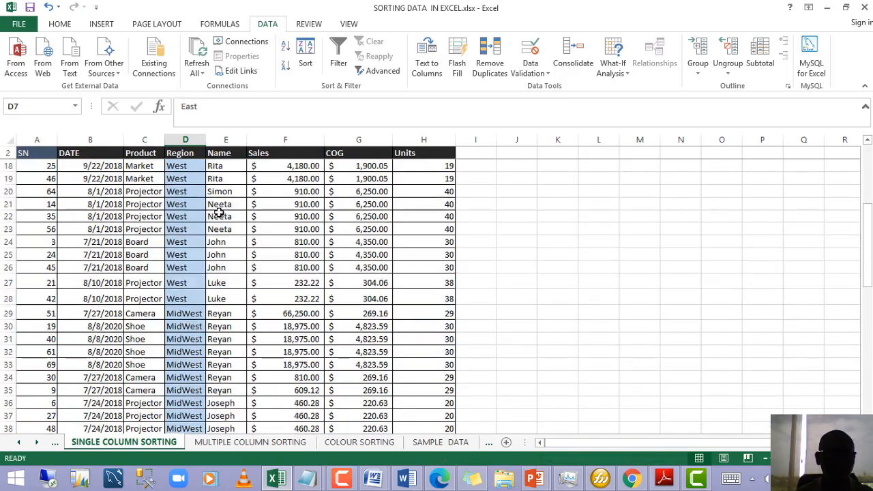
scroll(221, 209, up, 5)
scroll(226, 208, up, 1)
scroll(225, 208, down, 2)
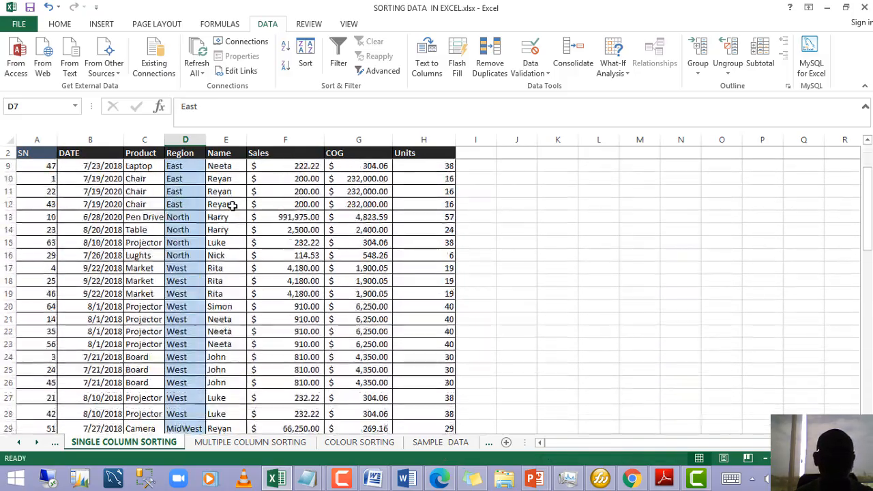
scroll(234, 204, up, 2)
scroll(183, 218, down, 4)
scroll(184, 218, up, 4)
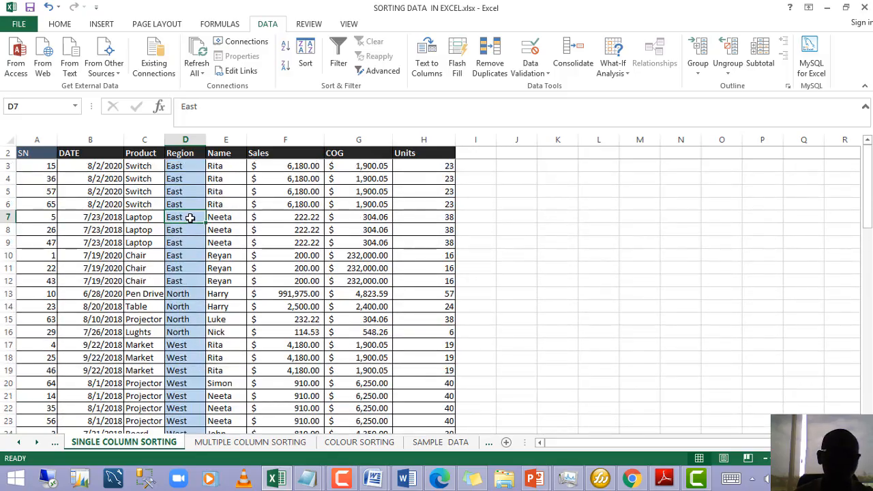
scroll(190, 216, down, 8)
scroll(192, 216, up, 5)
scroll(195, 214, down, 6)
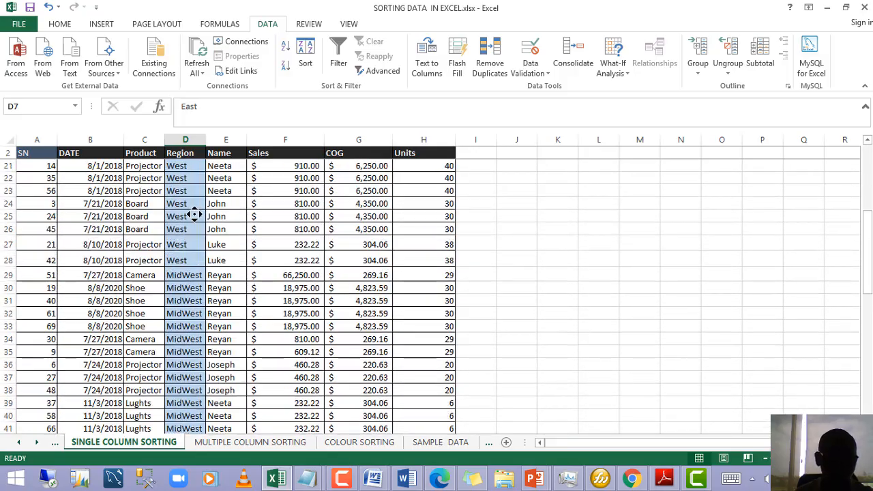
scroll(195, 212, down, 3)
scroll(196, 211, up, 9)
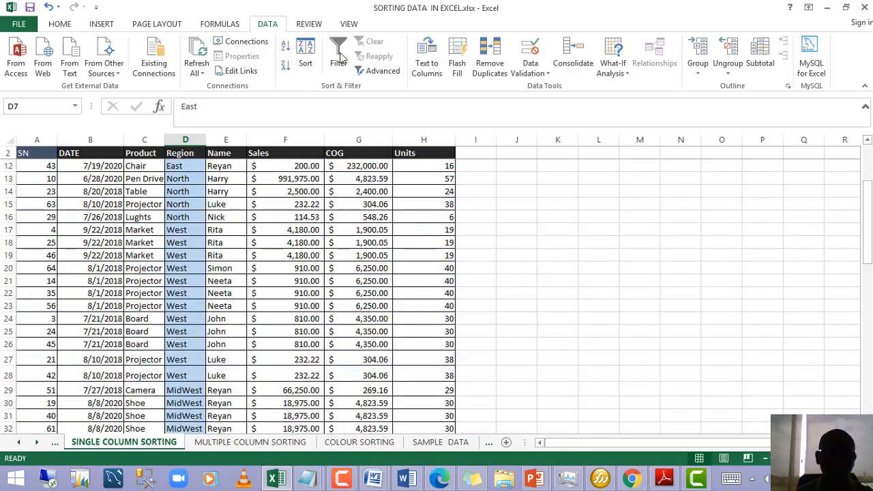
Step: Create the custom list South, North, West, East as the order for the Region sort and apply it to the table
click(307, 63)
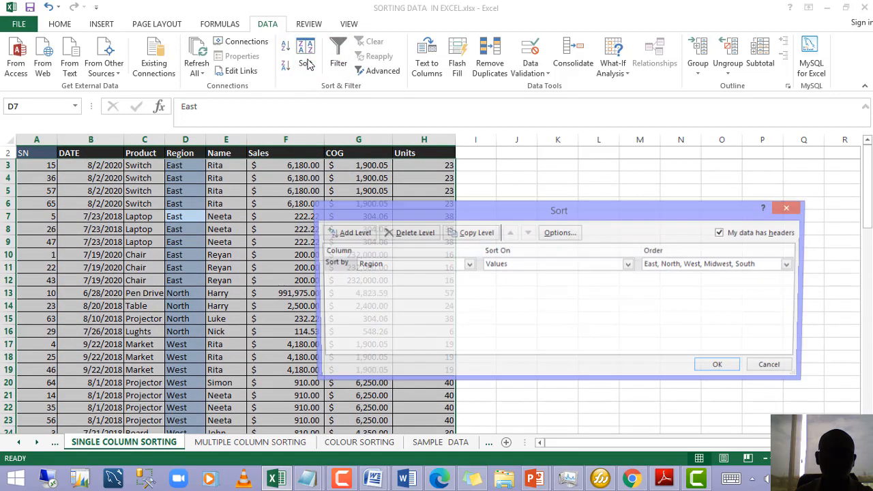
click(753, 264)
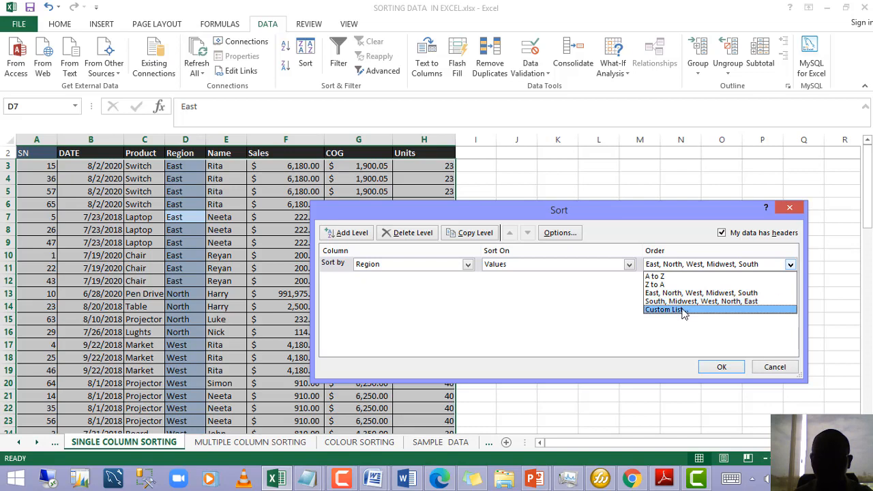
click(686, 310)
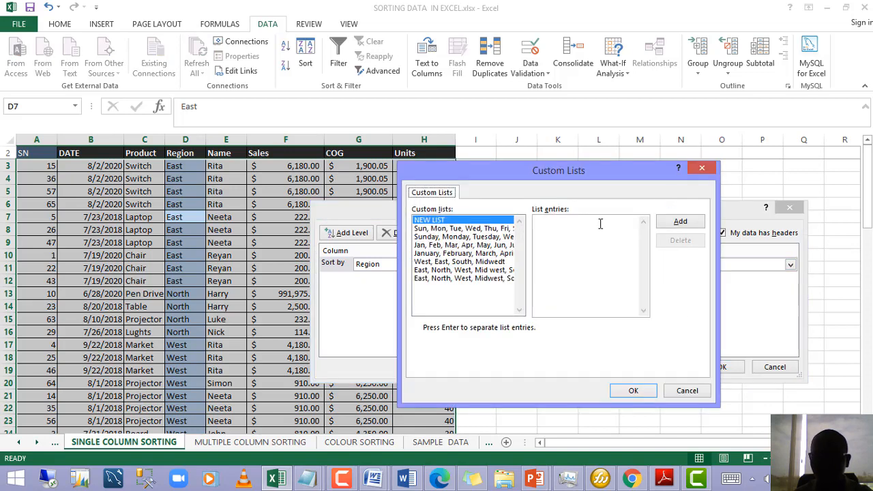
click(577, 231)
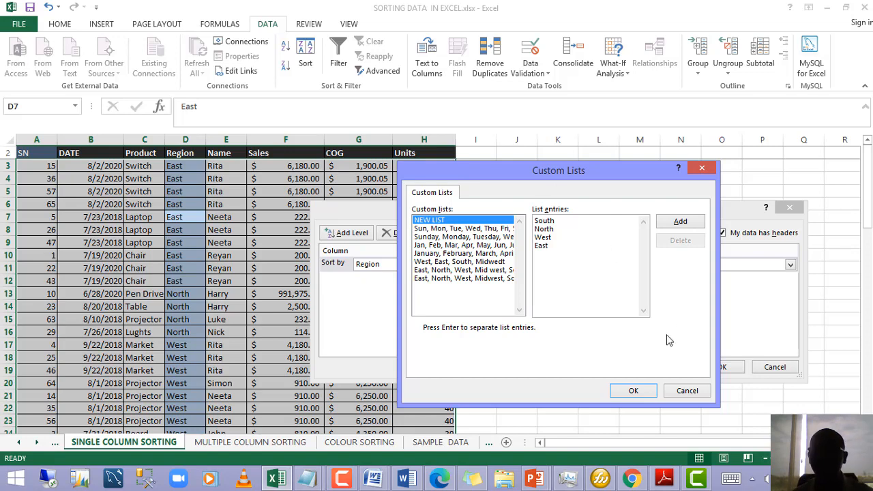
click(631, 390)
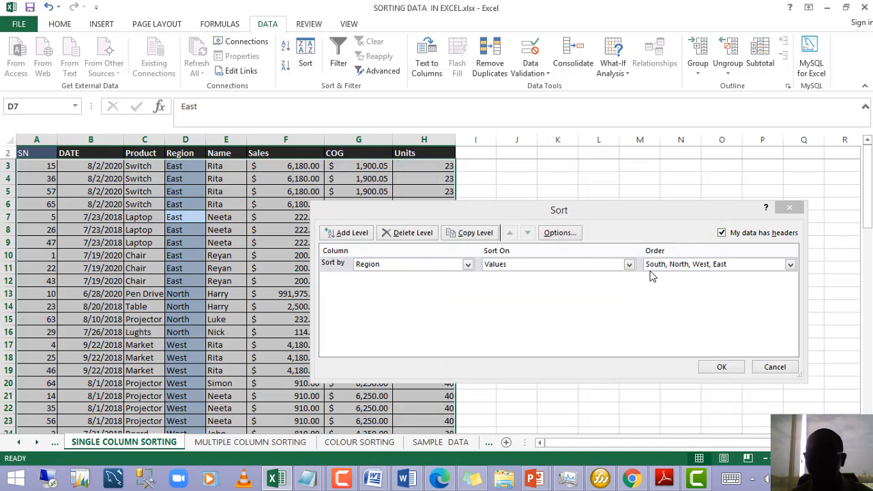
click(723, 367)
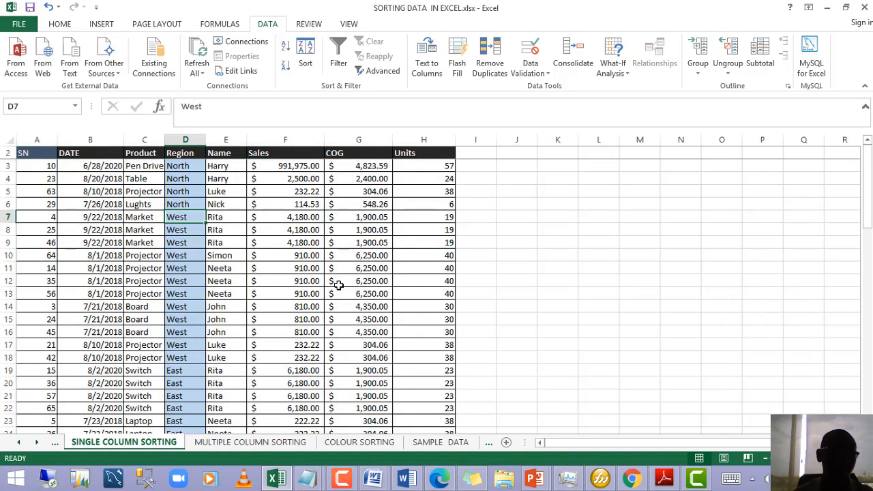
scroll(205, 219, down, 8)
scroll(206, 220, up, 8)
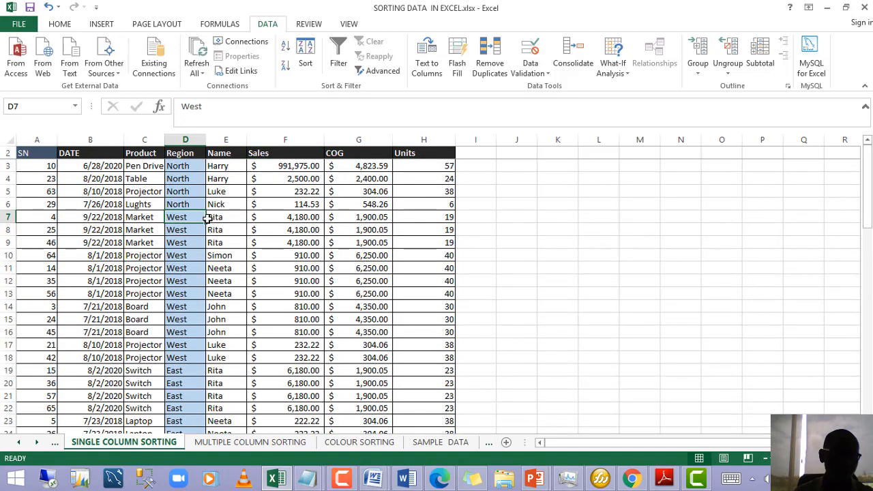
Step: Re-sort the table by Region using the reversed custom order East, West, North, South
click(297, 80)
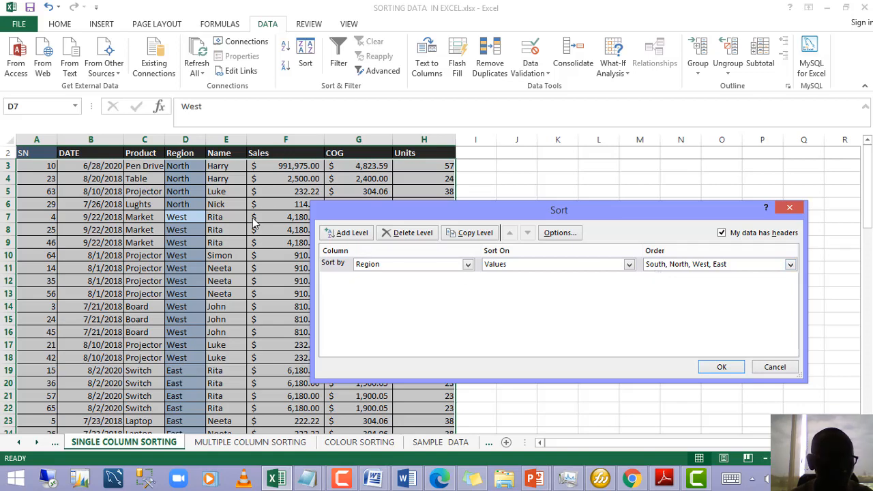
click(712, 268)
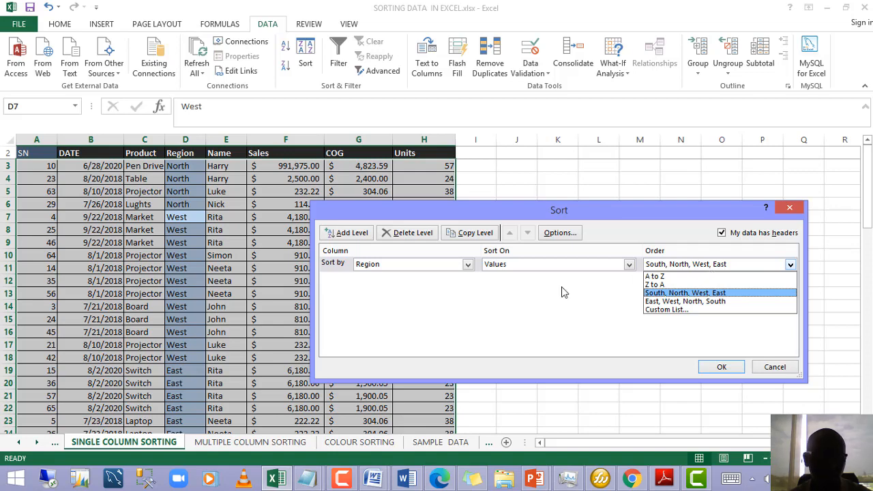
click(668, 303)
click(719, 367)
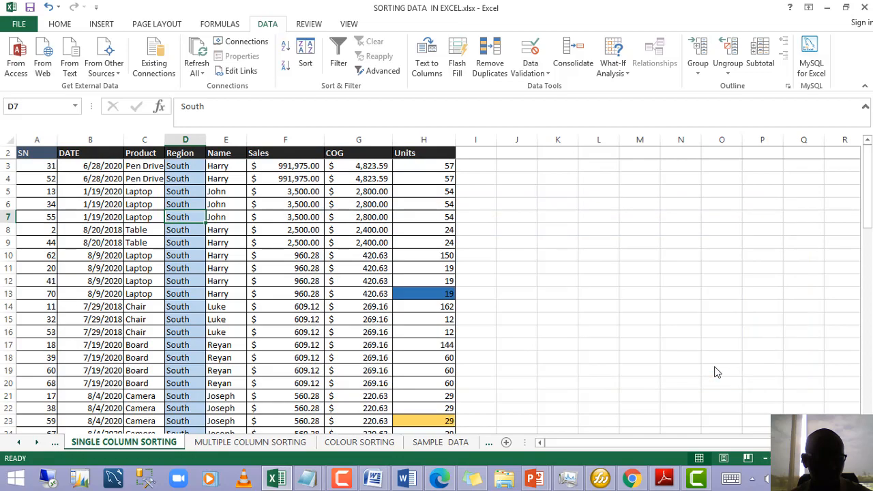
Step: Examine where each region group falls in the re-sorted Region column, including MidWest, which the custom list omits
scroll(339, 273, down, 3)
scroll(340, 273, down, 1)
scroll(338, 270, up, 4)
scroll(225, 205, down, 6)
scroll(225, 204, up, 6)
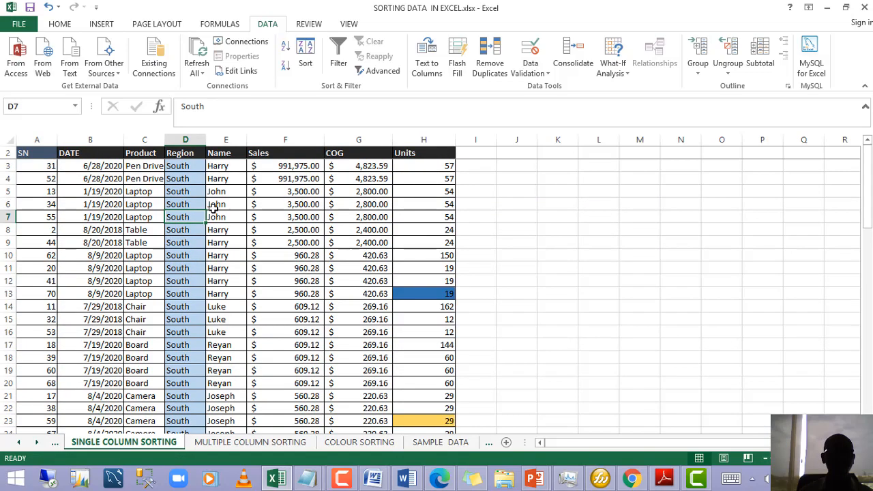
scroll(232, 205, down, 11)
scroll(286, 225, down, 13)
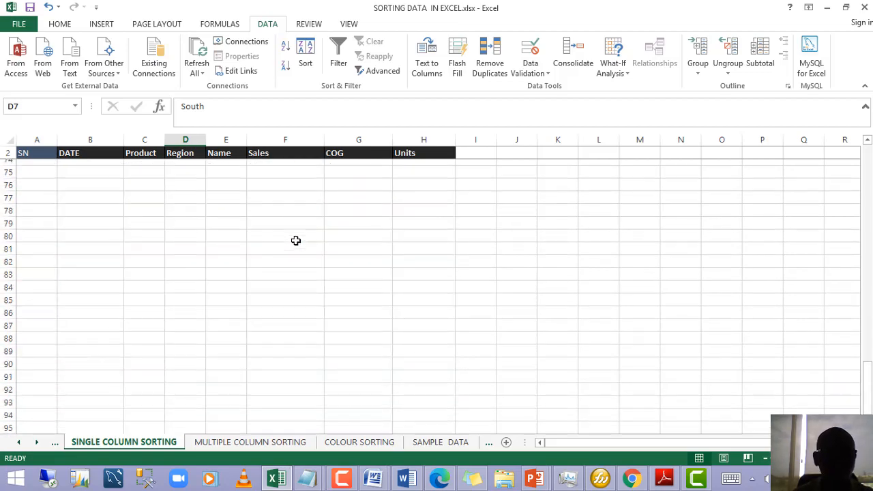
scroll(296, 239, up, 16)
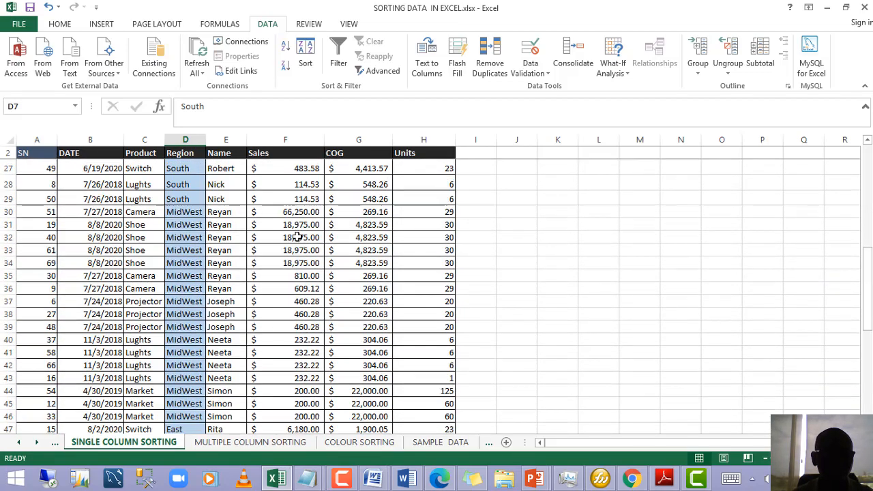
scroll(298, 232, down, 3)
scroll(298, 230, up, 4)
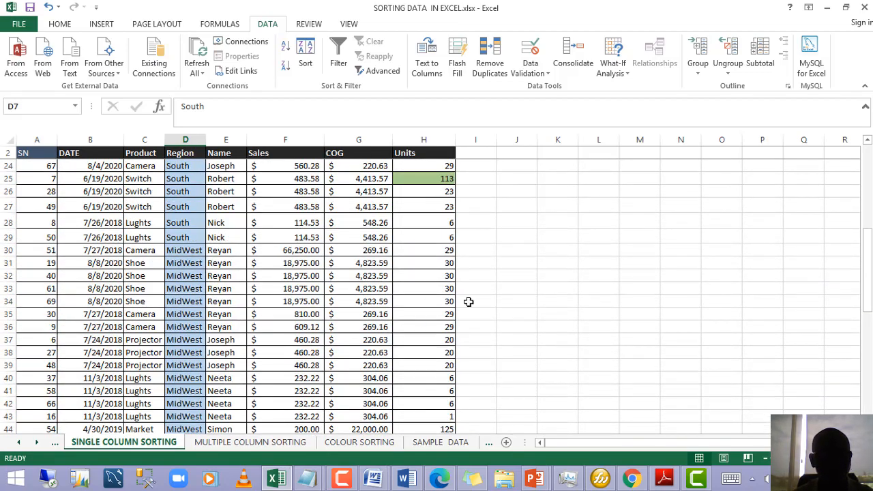
scroll(356, 285, down, 4)
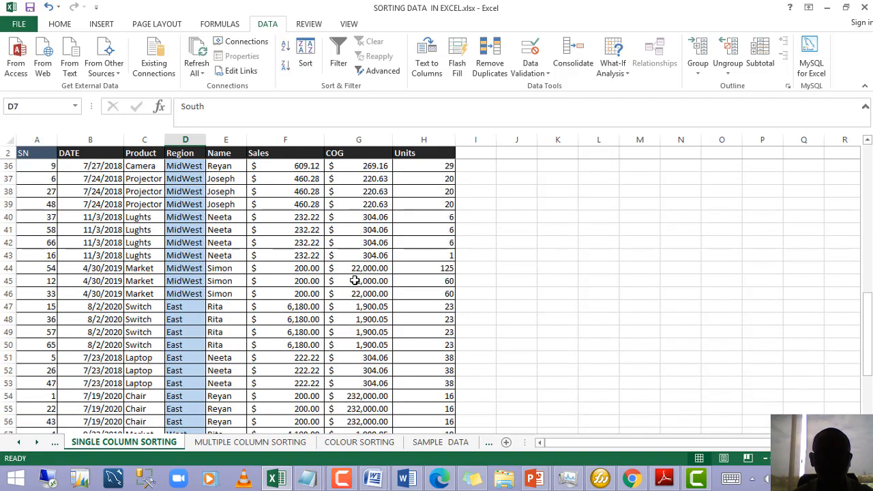
scroll(355, 285, up, 10)
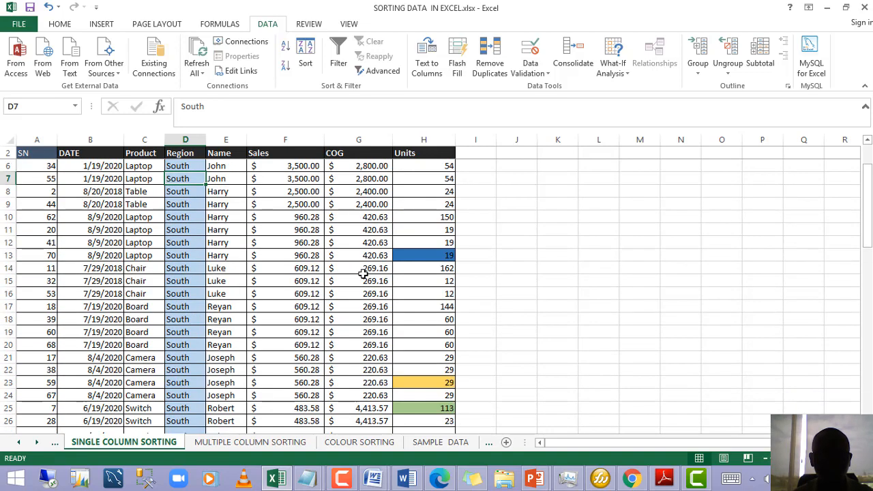
click(298, 307)
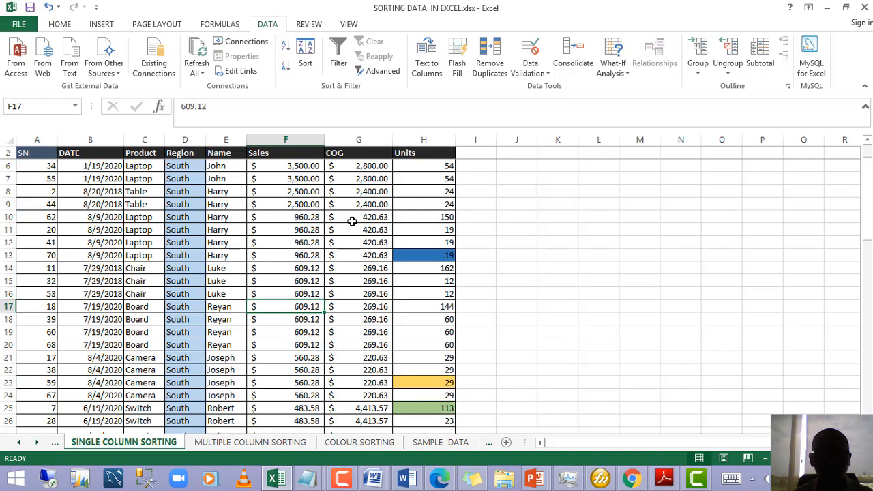
scroll(379, 223, down, 2)
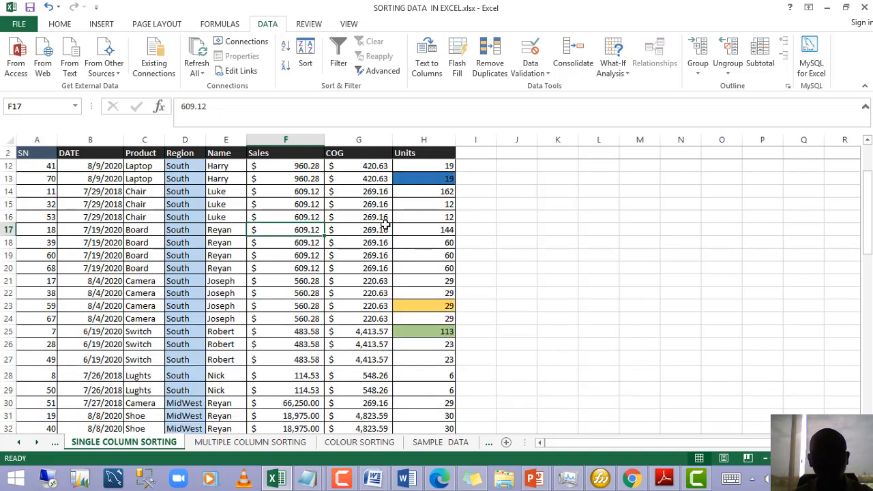
scroll(378, 224, up, 3)
click(306, 230)
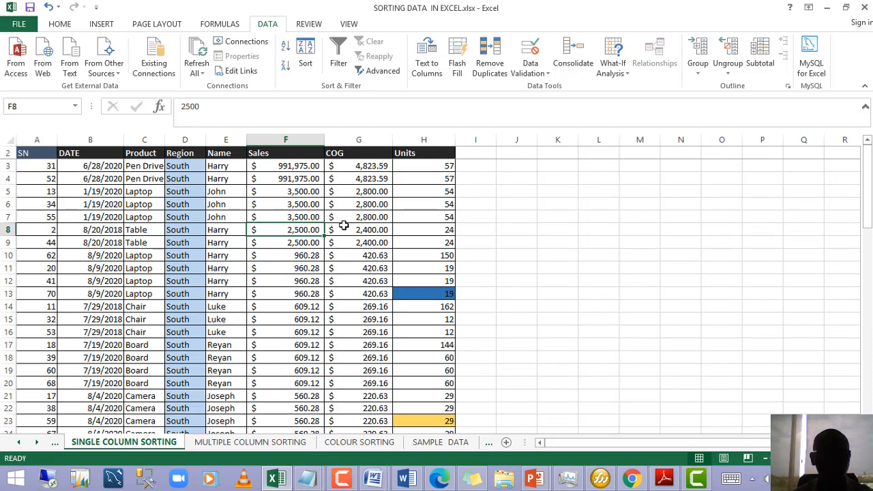
click(242, 281)
scroll(294, 259, down, 8)
scroll(297, 257, up, 8)
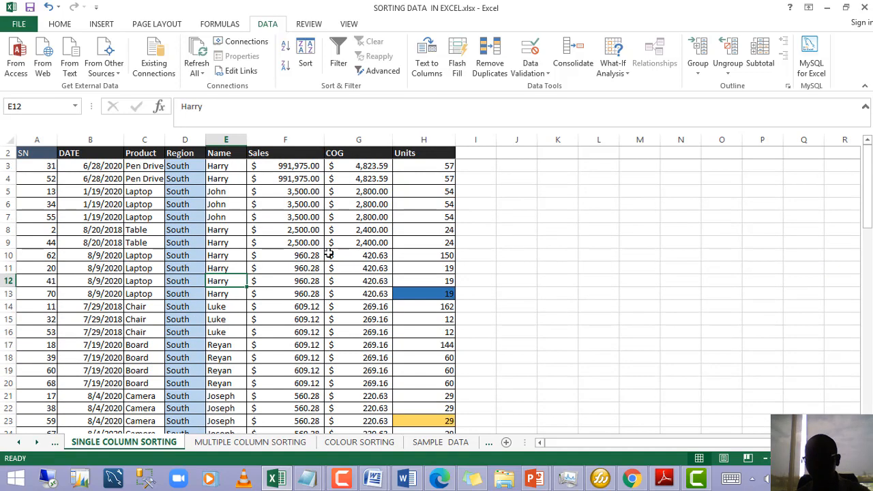
click(304, 271)
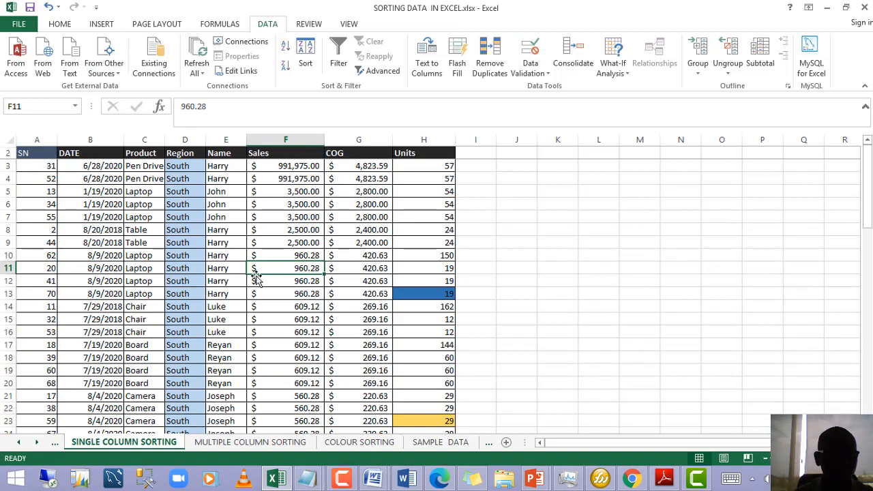
scroll(252, 270, down, 7)
scroll(255, 262, up, 7)
click(191, 229)
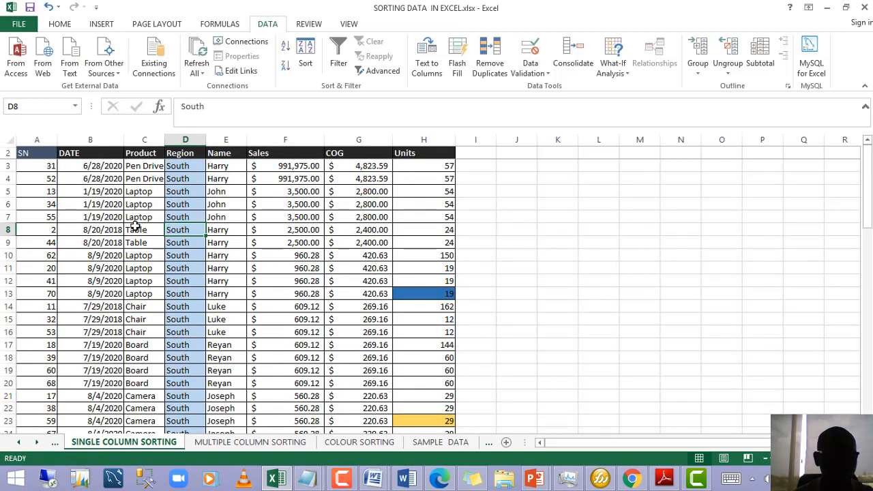
click(134, 229)
click(318, 242)
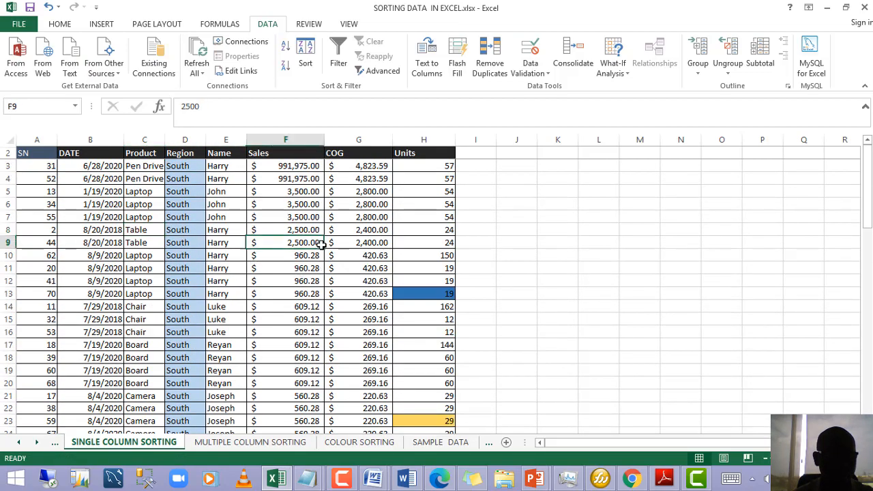
click(296, 281)
scroll(295, 281, down, 6)
scroll(295, 281, up, 6)
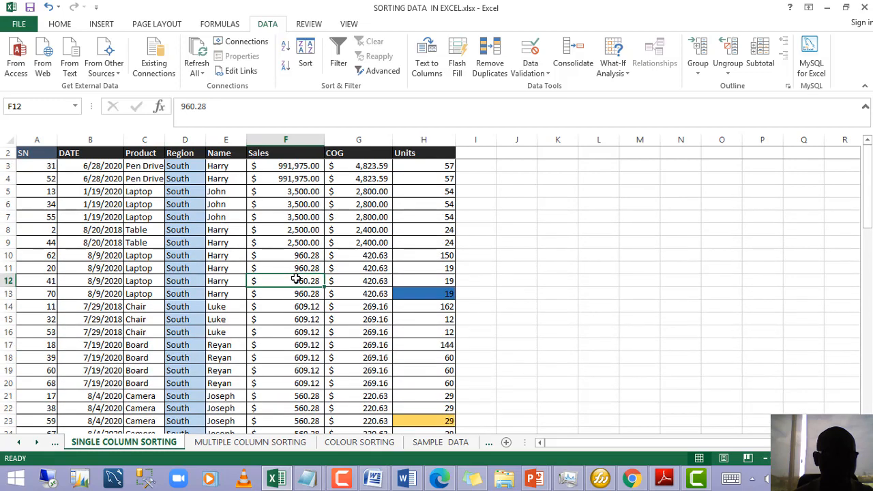
click(272, 255)
click(59, 24)
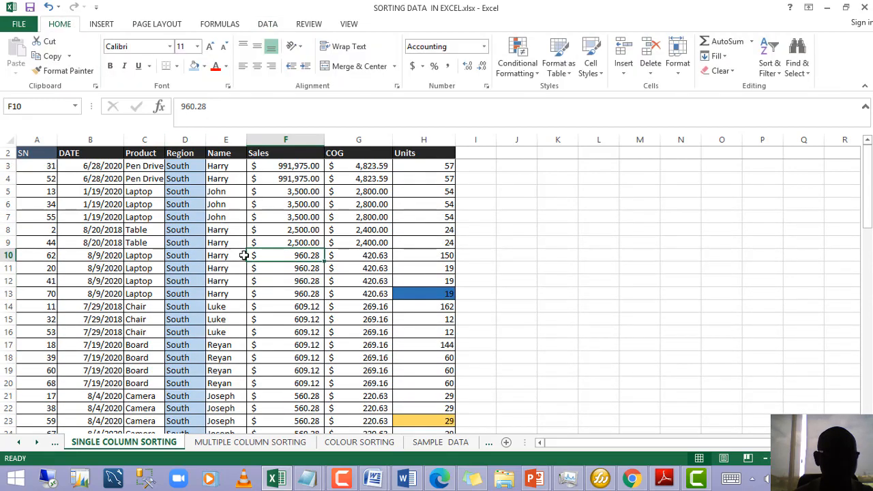
scroll(287, 255, down, 8)
scroll(289, 246, up, 8)
click(295, 229)
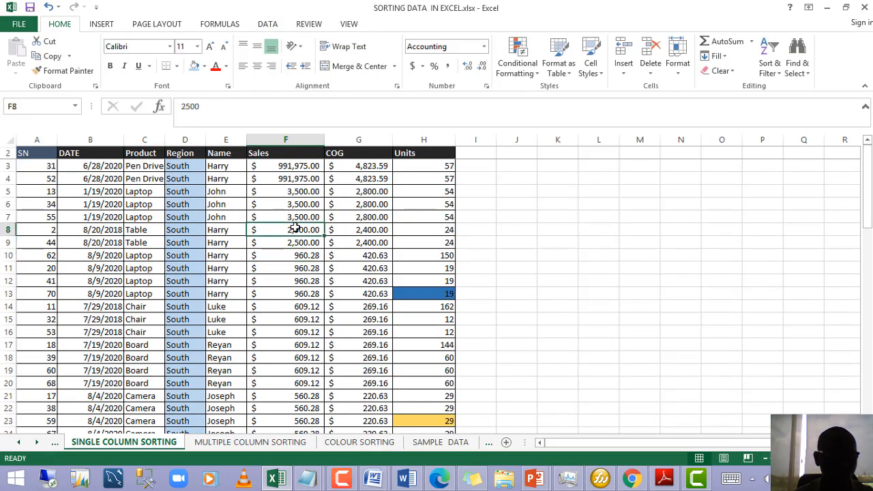
click(225, 243)
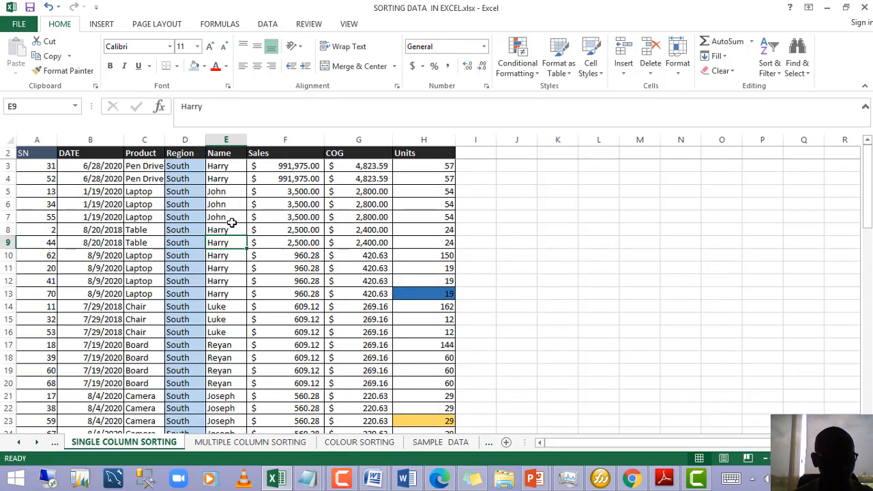
Step: Undo the Region custom-list sorts, the Region column's light blue fill and the largest-to-smallest Sales sort made before them
key(ctrl+z)
key(ctrl+z)
key(ctrl+z)
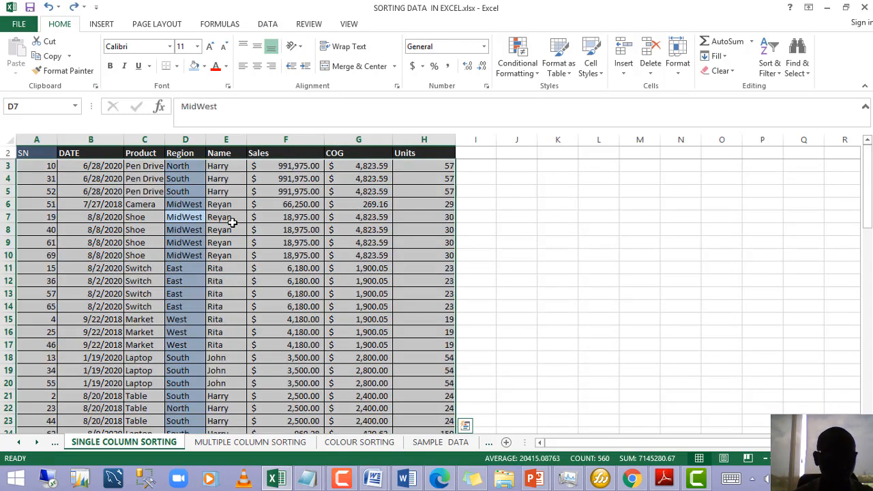
key(ctrl+z)
key(ctrl+z)
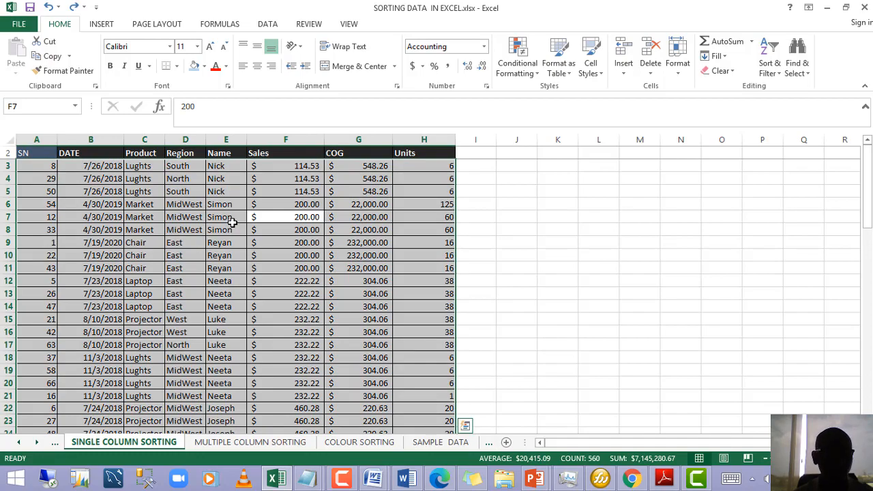
click(225, 256)
scroll(236, 258, down, 6)
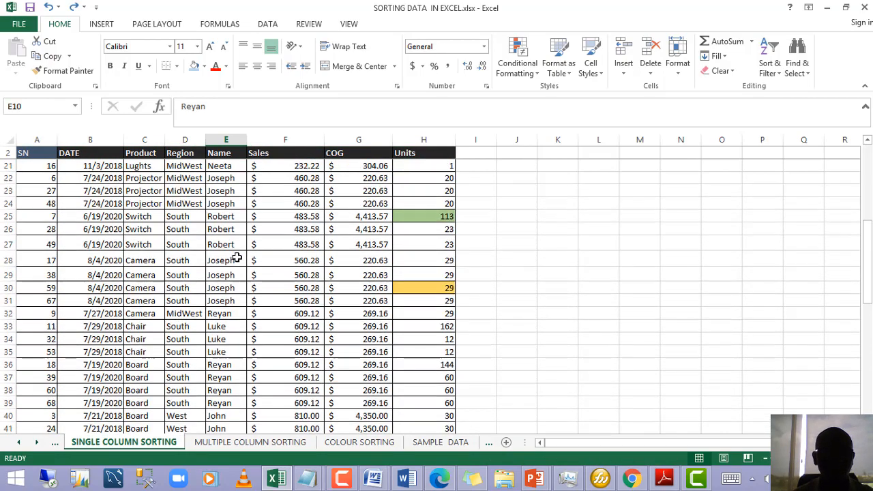
scroll(236, 257, up, 6)
click(284, 256)
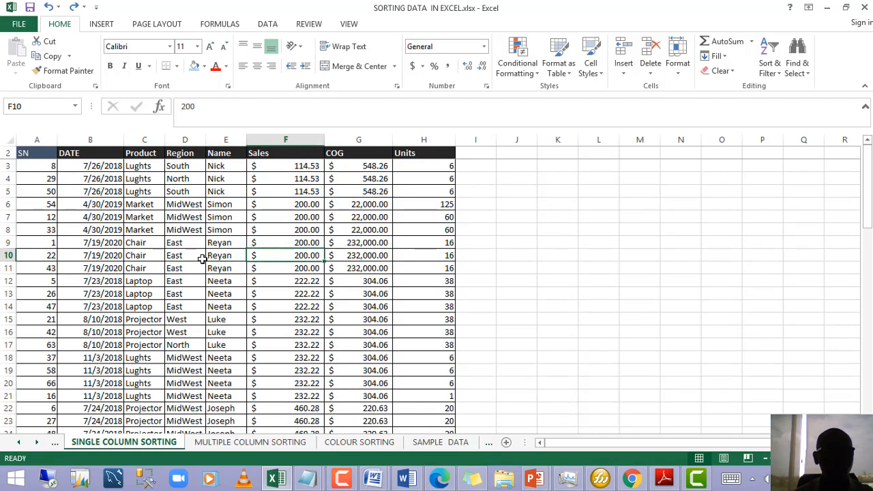
click(186, 242)
click(224, 230)
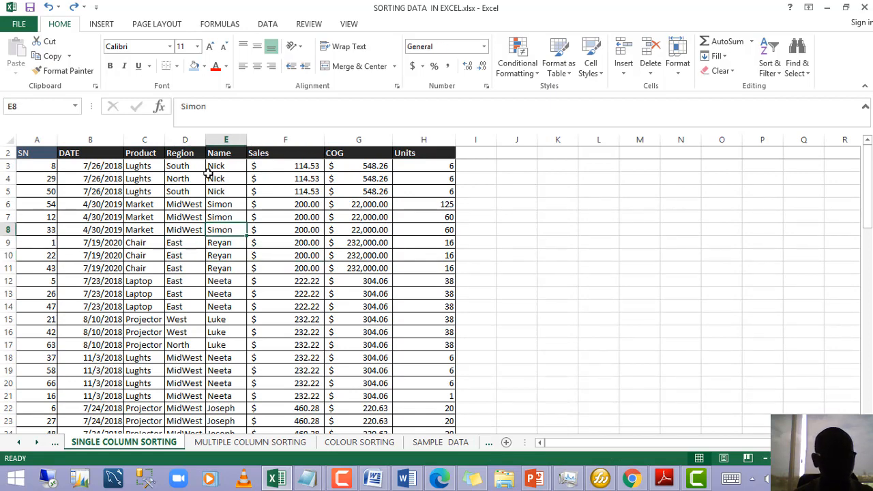
key(ctrl+a)
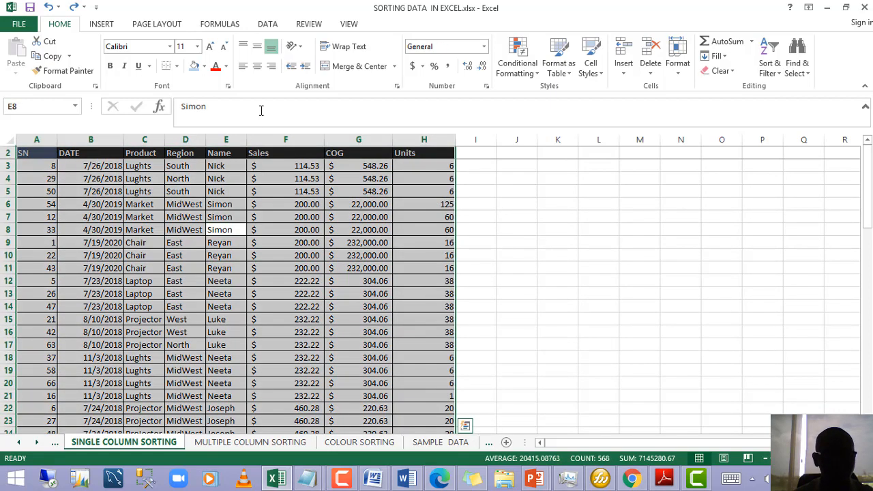
click(273, 26)
click(305, 55)
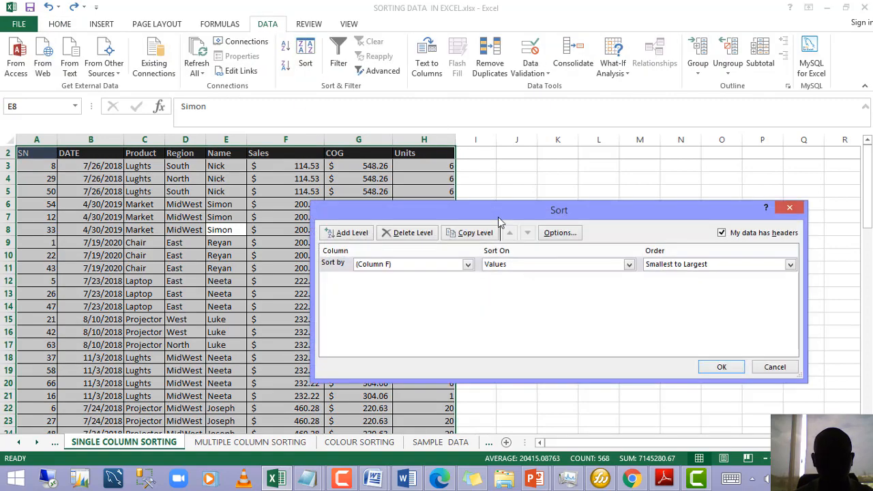
click(789, 207)
click(253, 230)
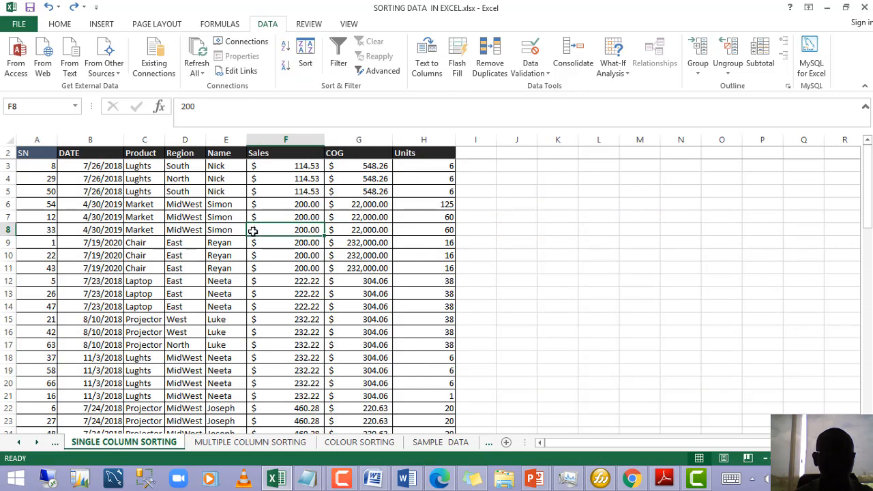
right_click(253, 230)
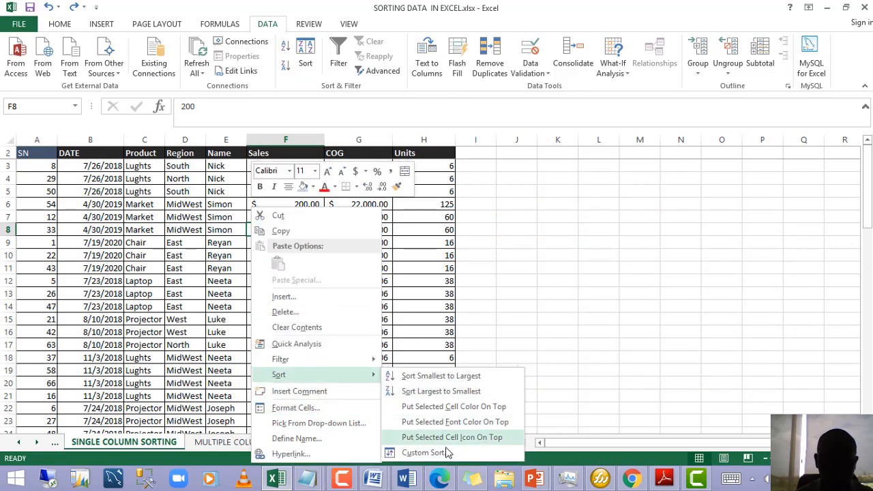
click(441, 453)
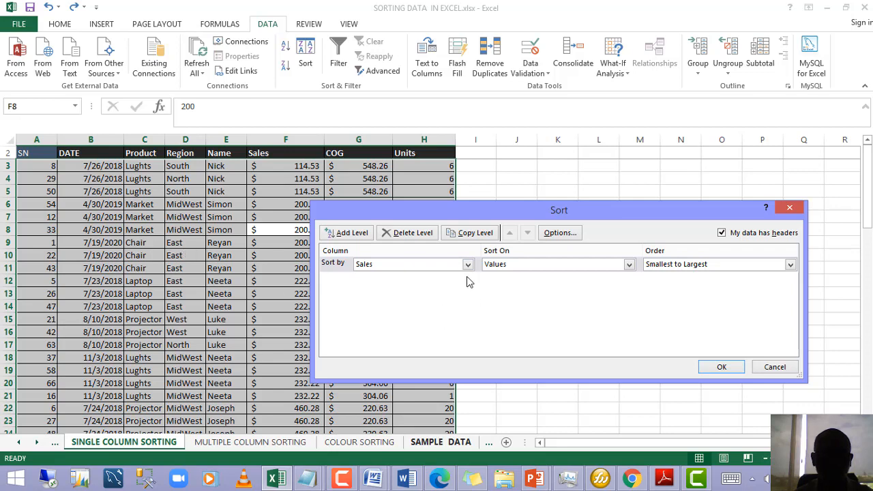
click(789, 209)
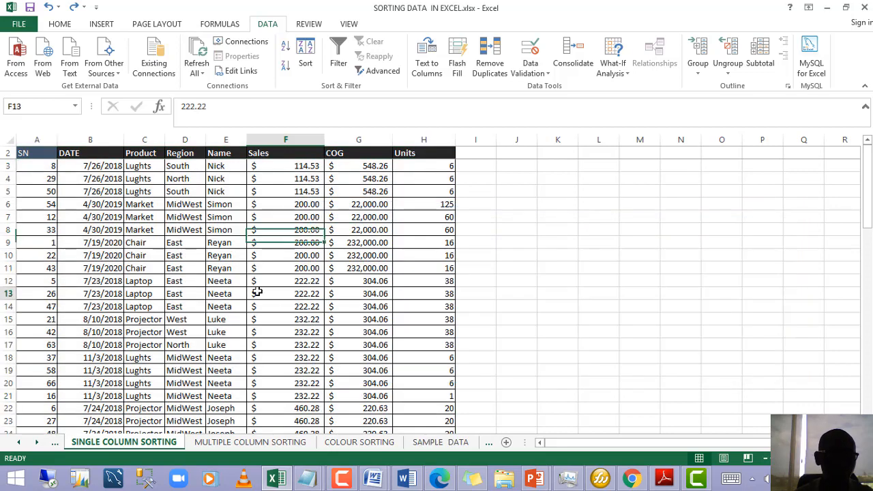
Step: Fill all the data cells of the DATE column, B3 to B72, with light blue
click(194, 165)
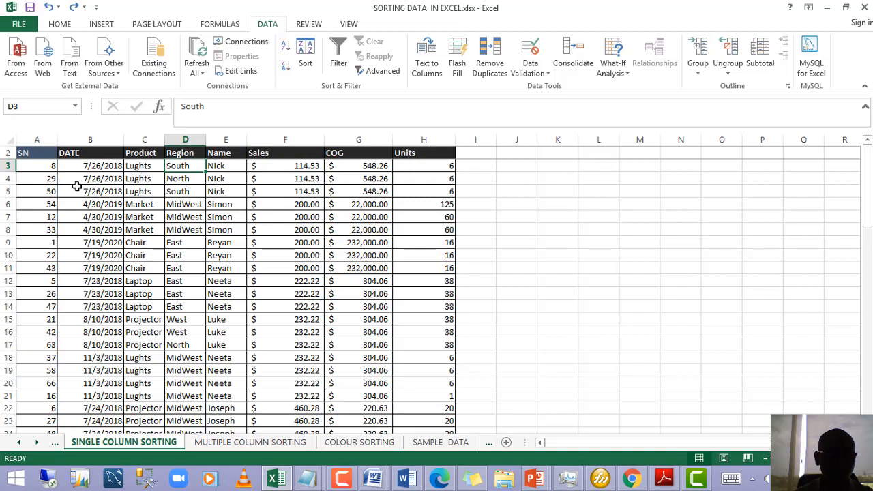
drag(97, 165, 82, 418)
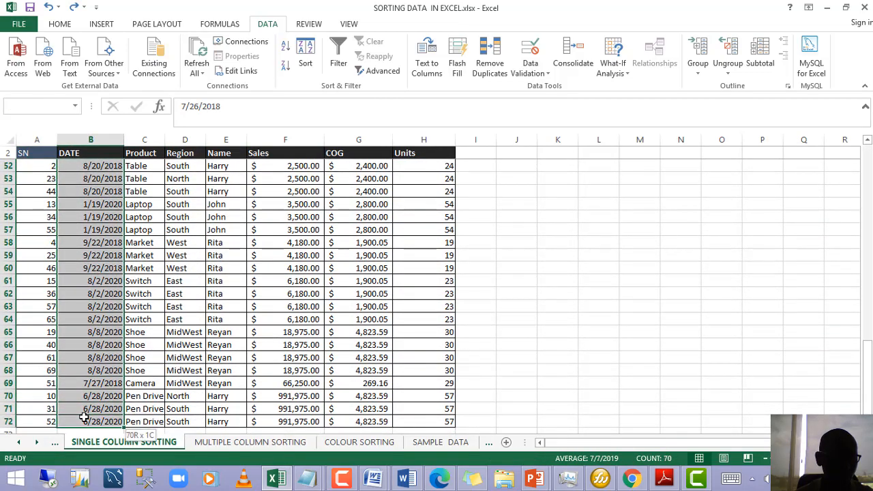
click(60, 24)
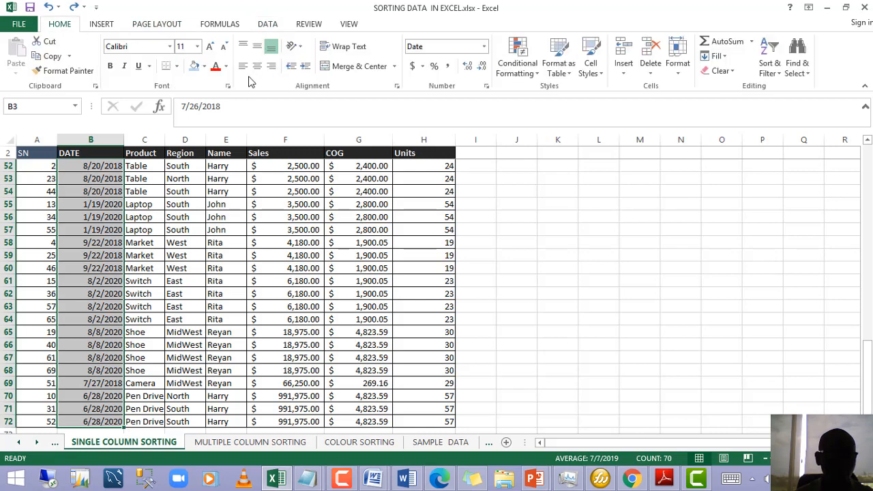
click(195, 65)
drag(208, 208, 226, 178)
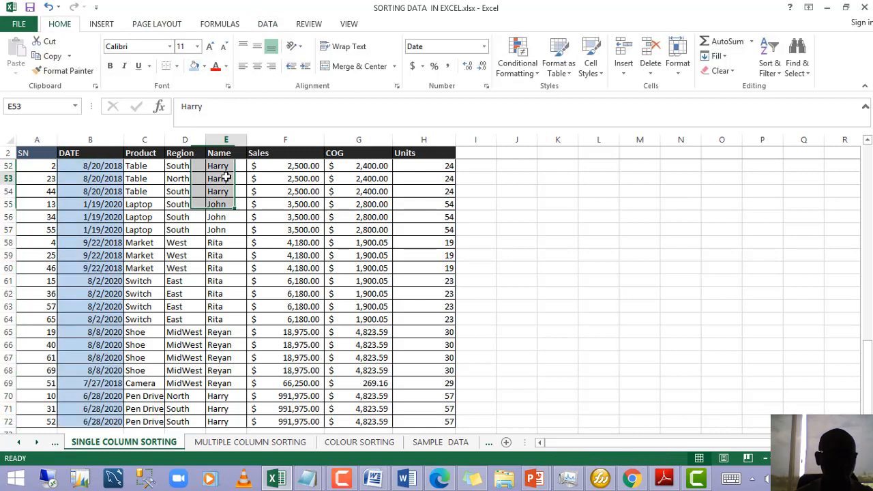
click(227, 178)
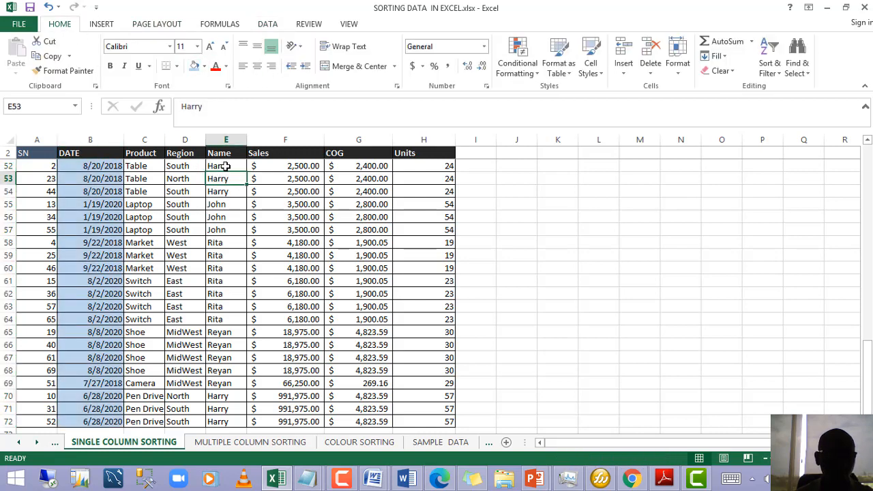
Step: Fill the Region cells from row 52 down to the last row, 72, with light green
click(182, 166)
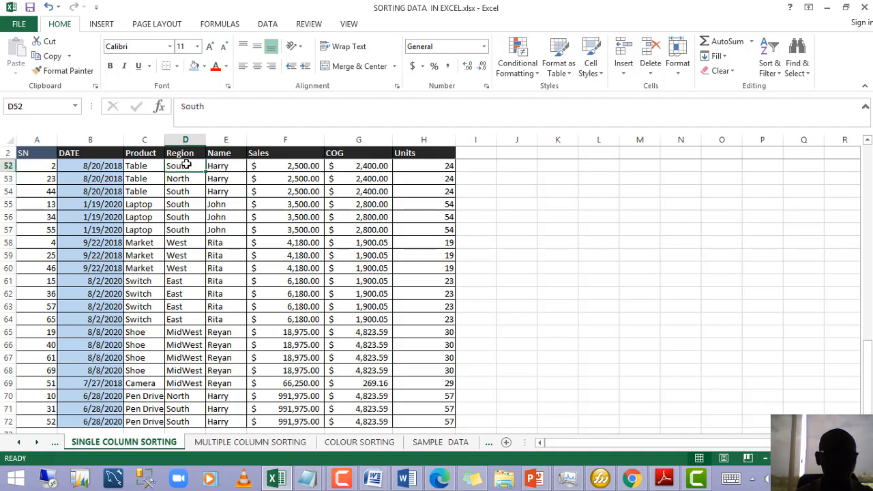
mouse_move(185, 166)
mouse_down()
mouse_move(185, 426)
mouse_move(195, 246)
mouse_move(205, 225)
mouse_move(203, 133)
mouse_move(192, 177)
mouse_up()
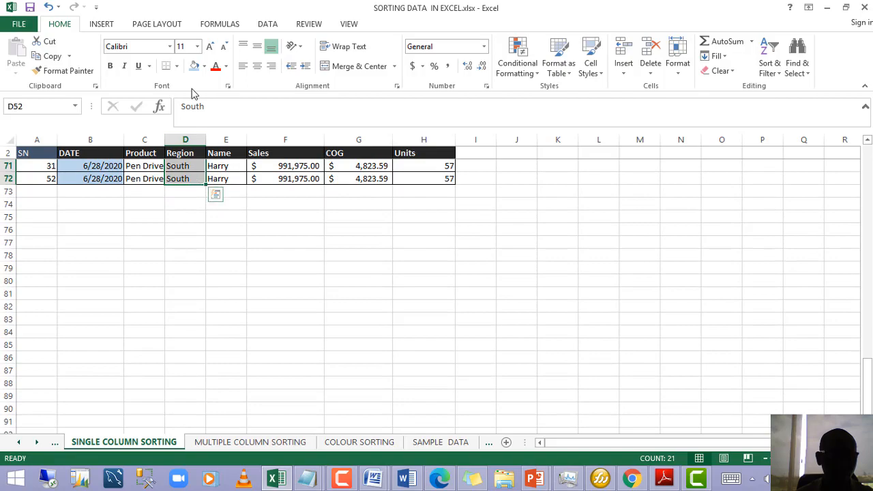
click(204, 66)
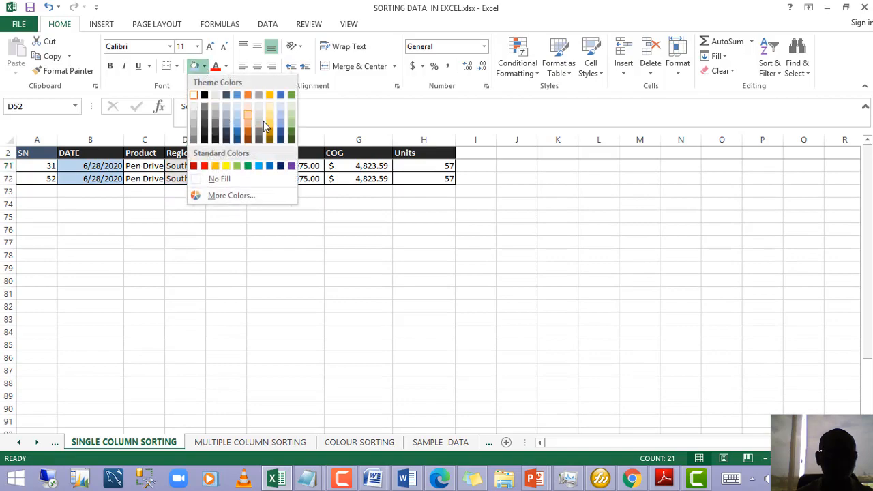
click(291, 126)
Step: Apply the same light green fill to the remaining Region cells, starting from D3
scroll(237, 292, up, 16)
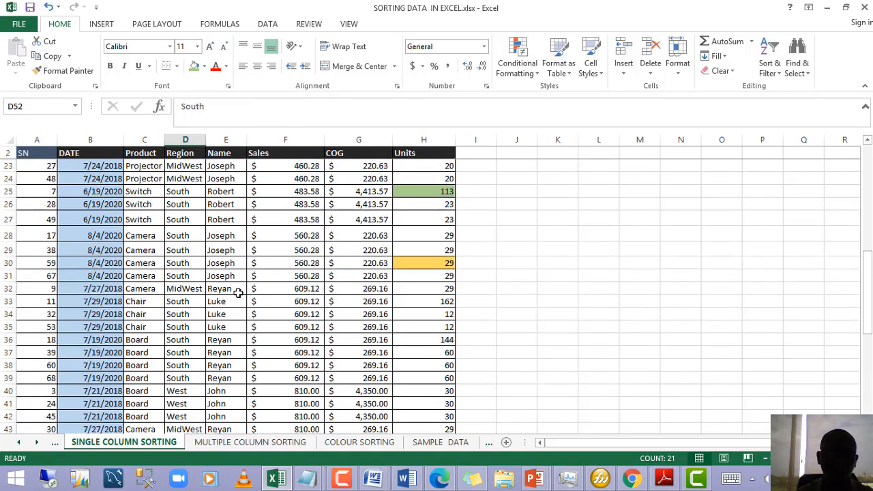
scroll(237, 292, up, 7)
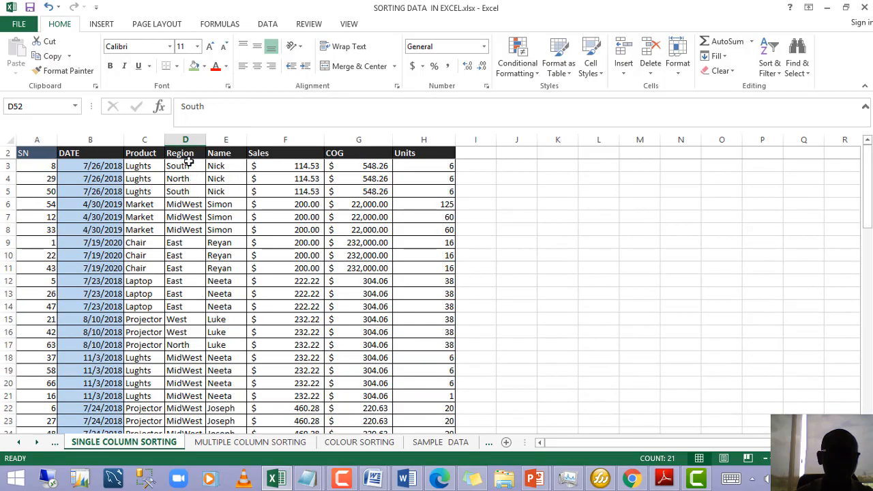
click(186, 166)
click(184, 204)
drag(186, 166, 183, 419)
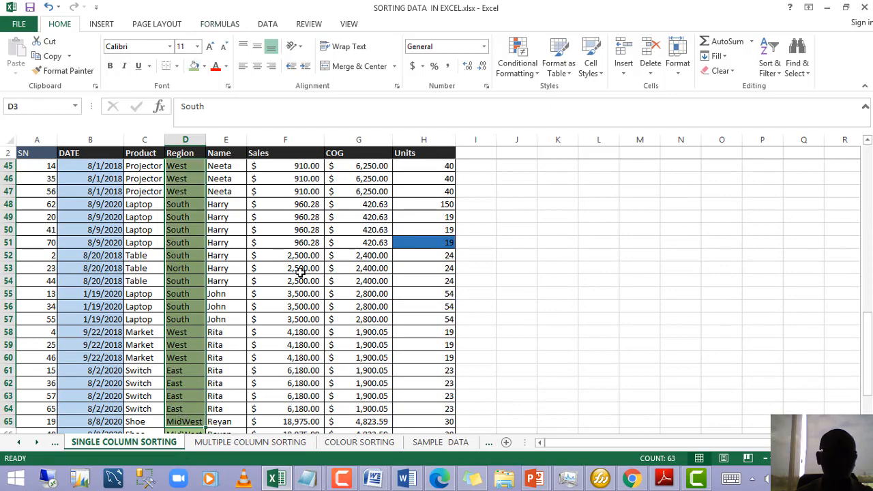
scroll(300, 272, up, 13)
Step: Fill all the data cells of the COG column, G3 to G72, with light gold
click(370, 166)
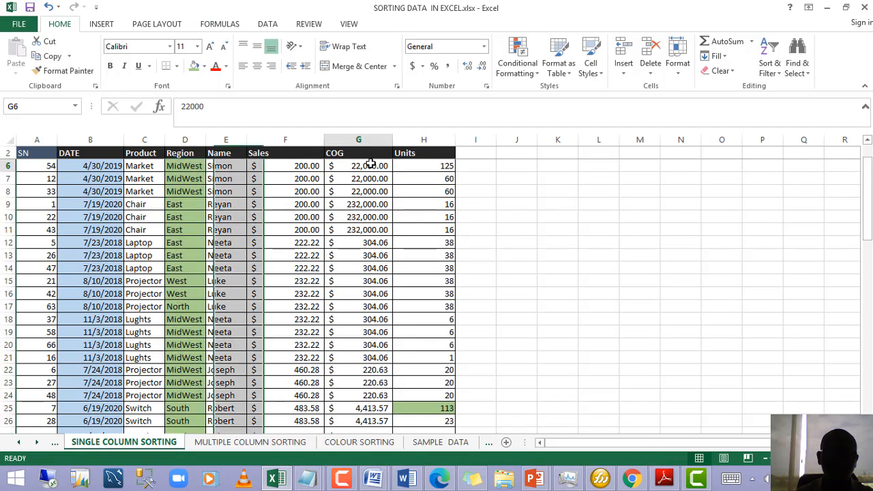
scroll(367, 176, up, 1)
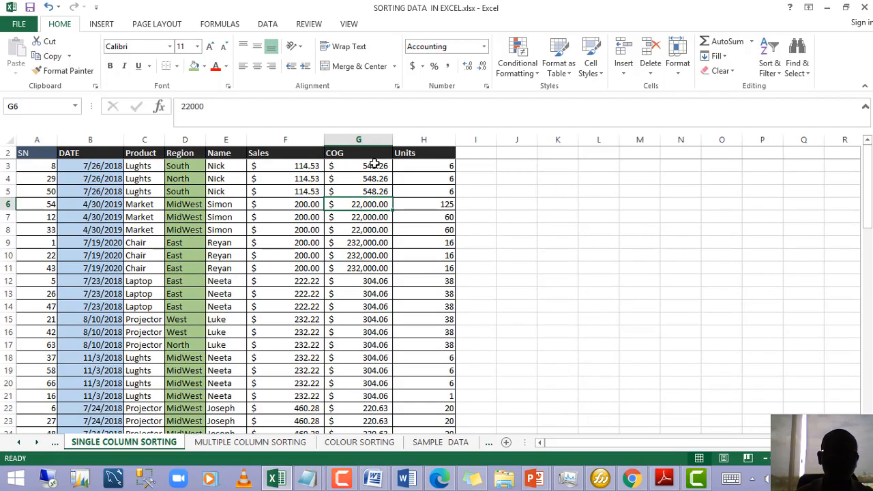
drag(368, 166, 360, 410)
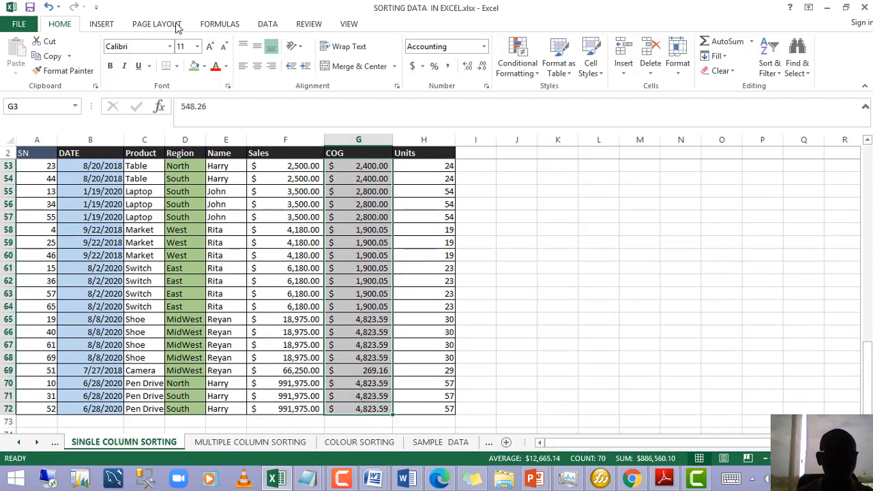
click(204, 66)
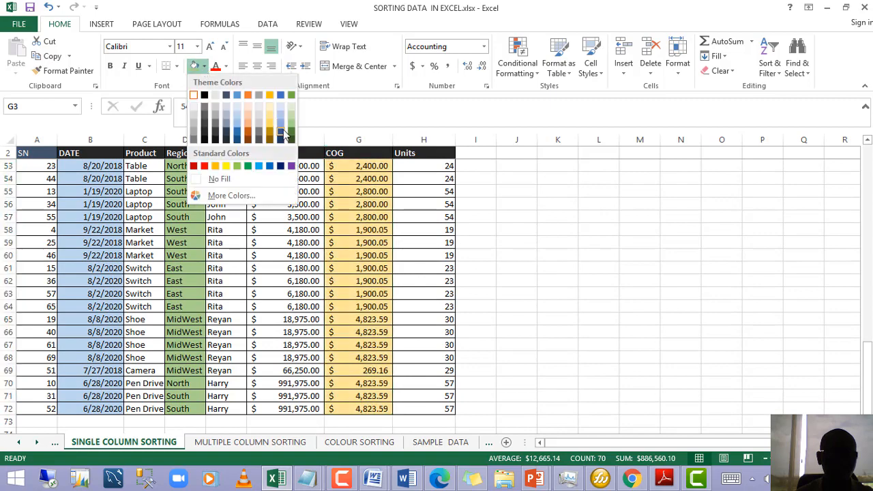
click(267, 128)
scroll(243, 280, up, 17)
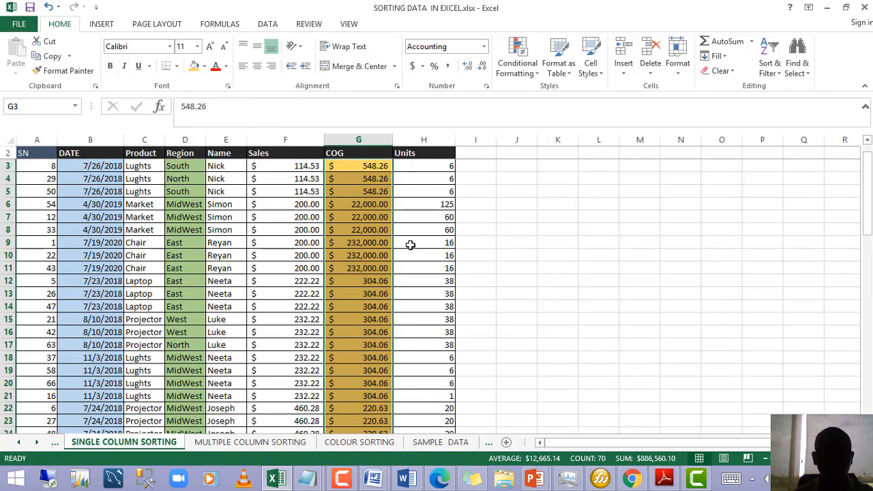
click(374, 232)
click(204, 232)
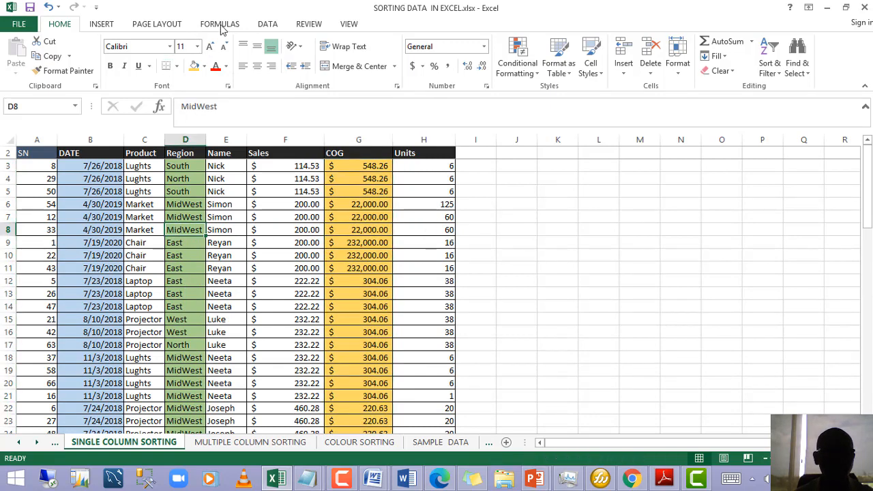
Step: Start a custom sort of the table with DATE as the first level, on values, oldest to newest
click(230, 194)
right_click(230, 194)
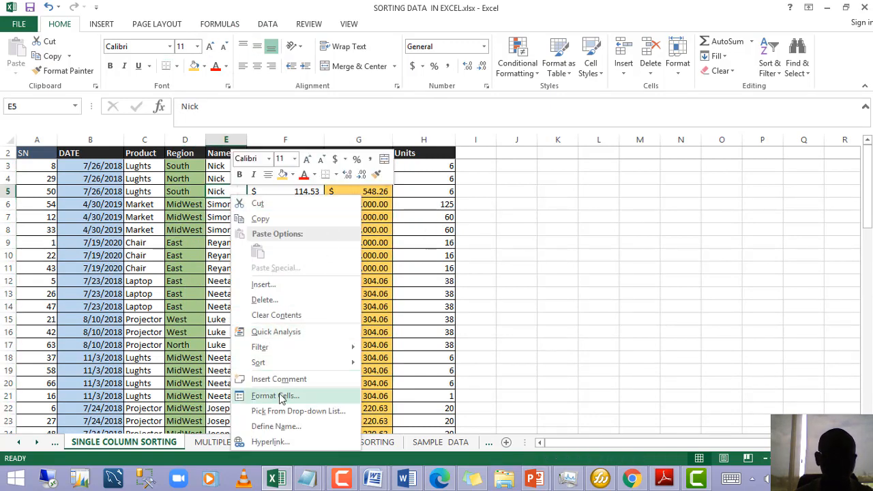
mouse_move(334, 363)
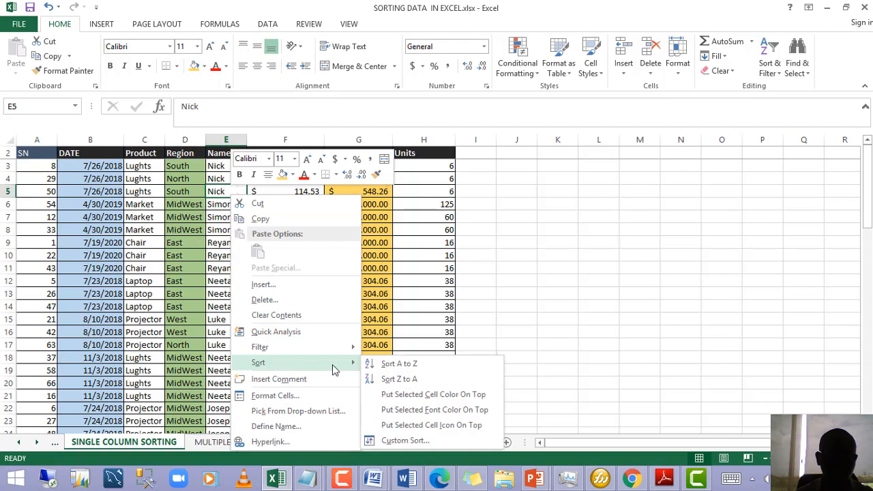
click(402, 441)
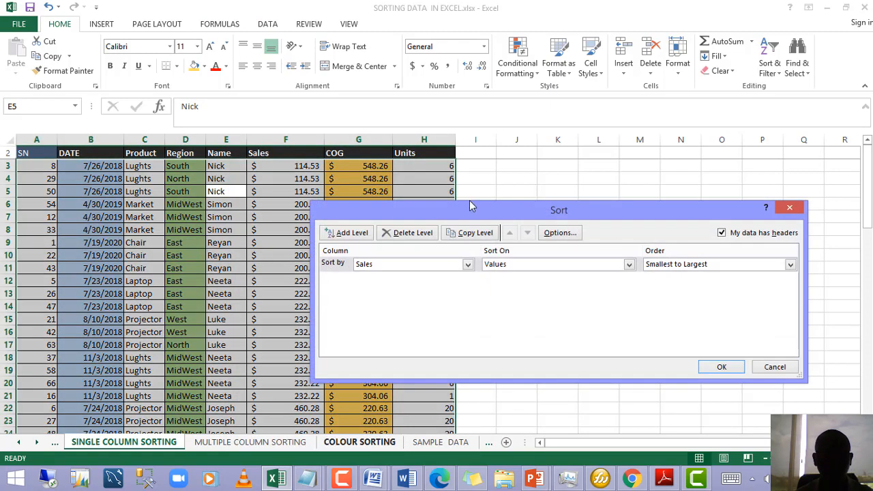
click(466, 266)
click(440, 284)
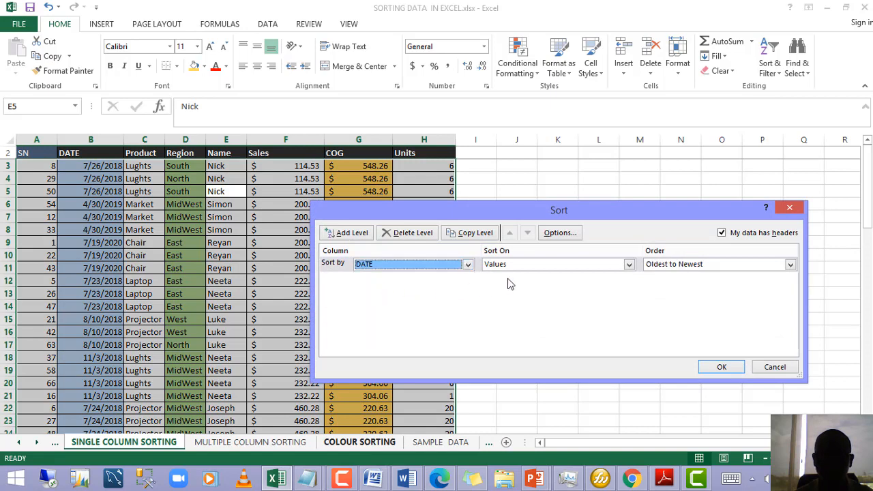
click(595, 264)
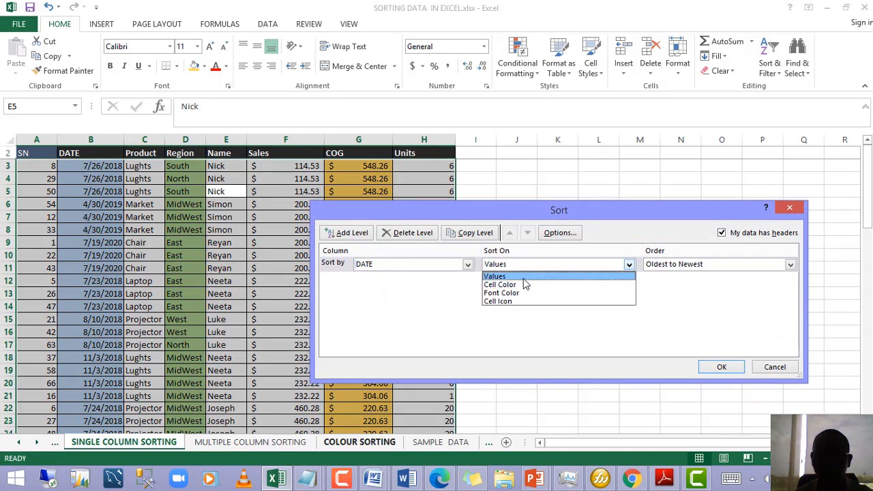
click(523, 279)
click(670, 266)
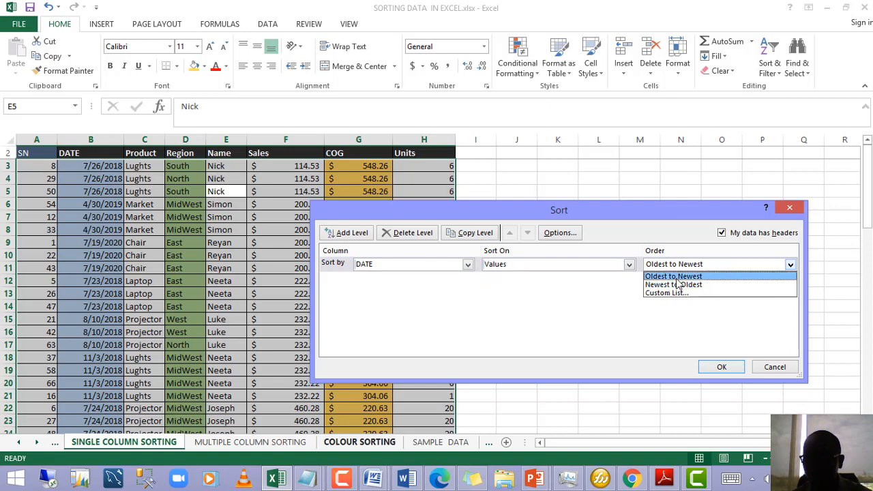
click(677, 277)
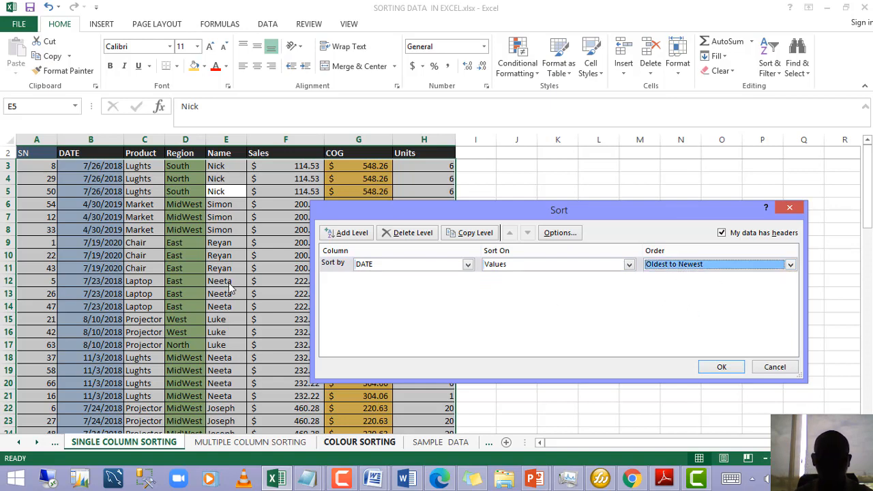
Step: Add a second sort level on Region, by values, ordered Z to A
click(354, 233)
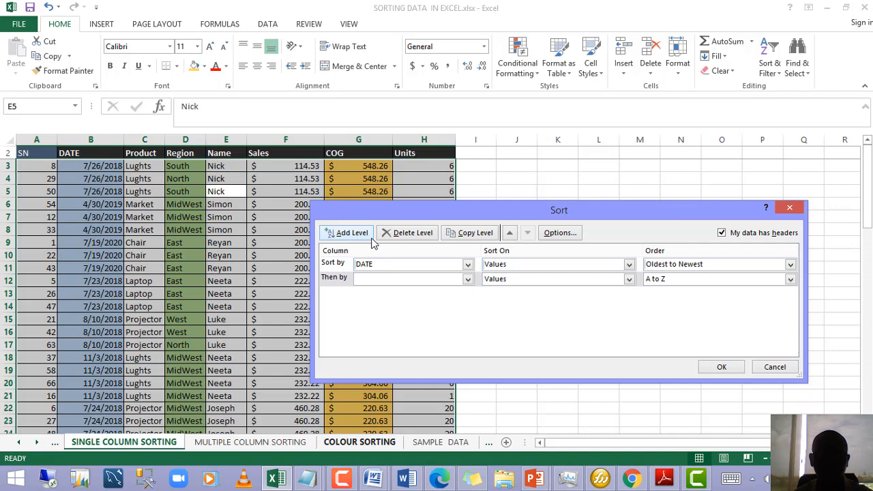
click(468, 280)
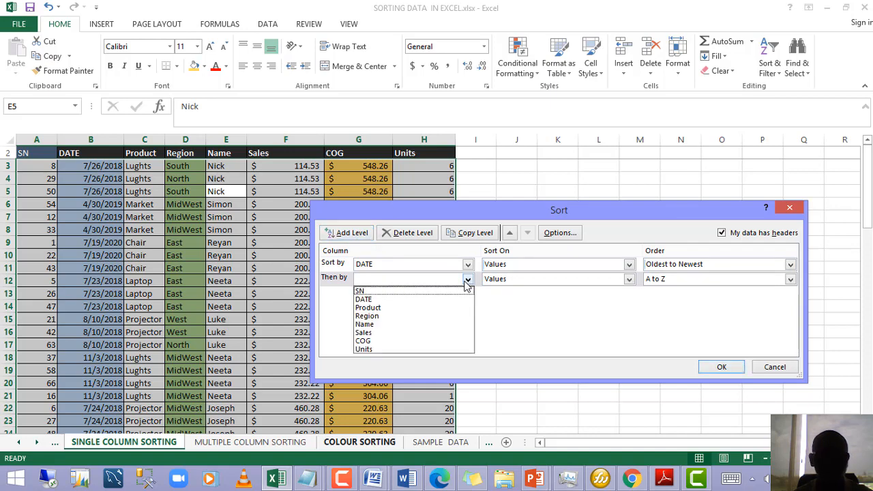
click(384, 318)
click(516, 282)
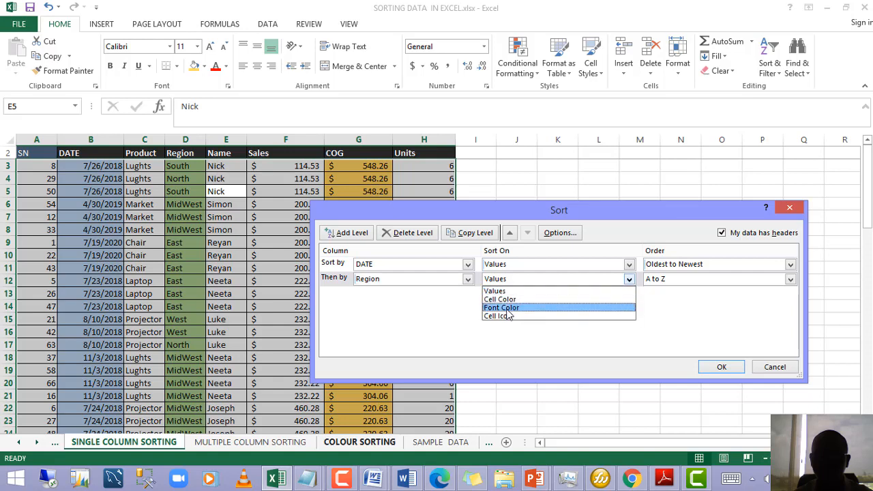
click(519, 292)
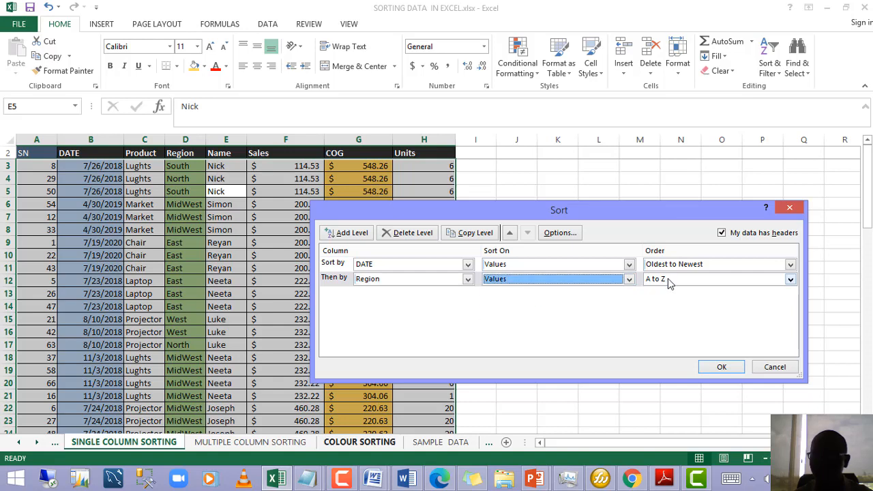
click(671, 280)
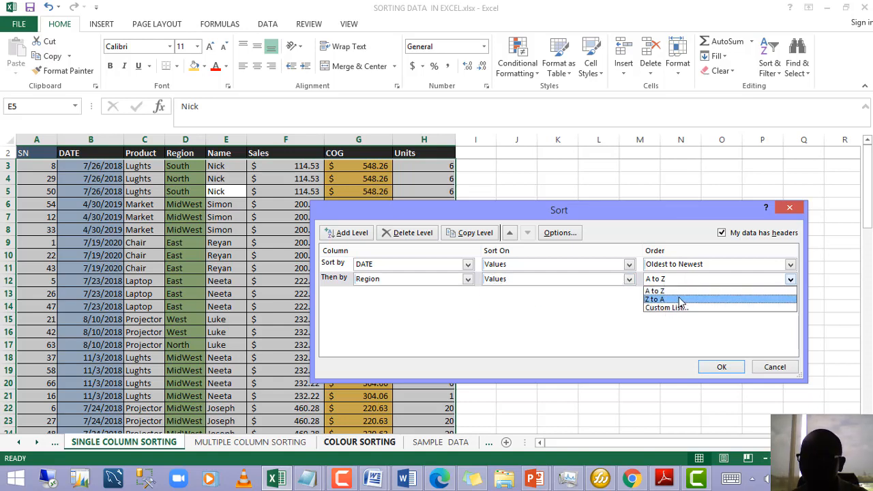
click(681, 300)
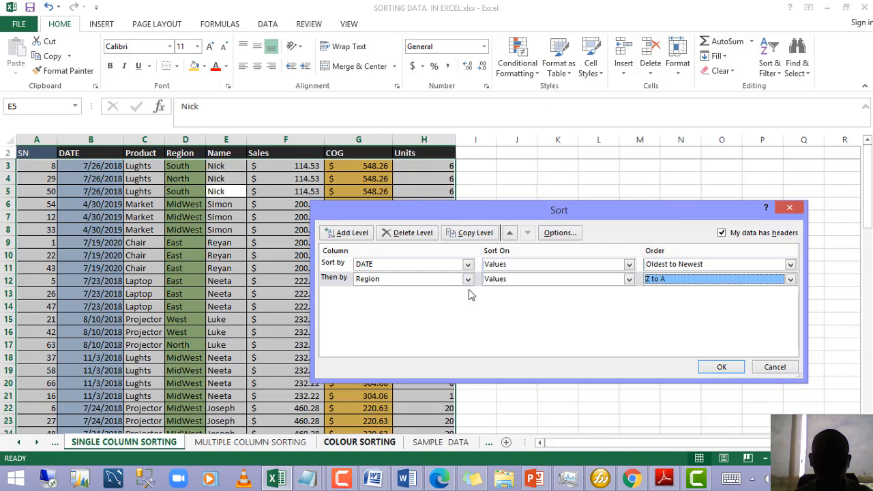
Step: Add a third sort level on Units by cell color, with blue placed on bottom
click(352, 233)
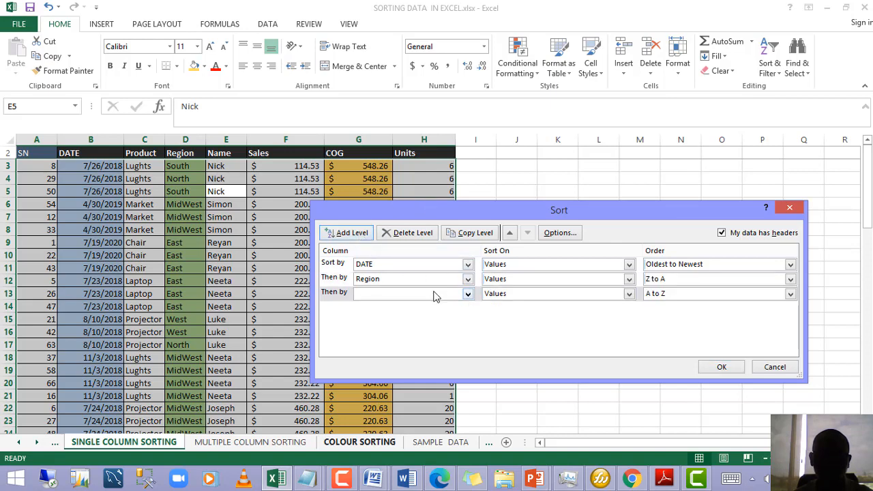
click(465, 296)
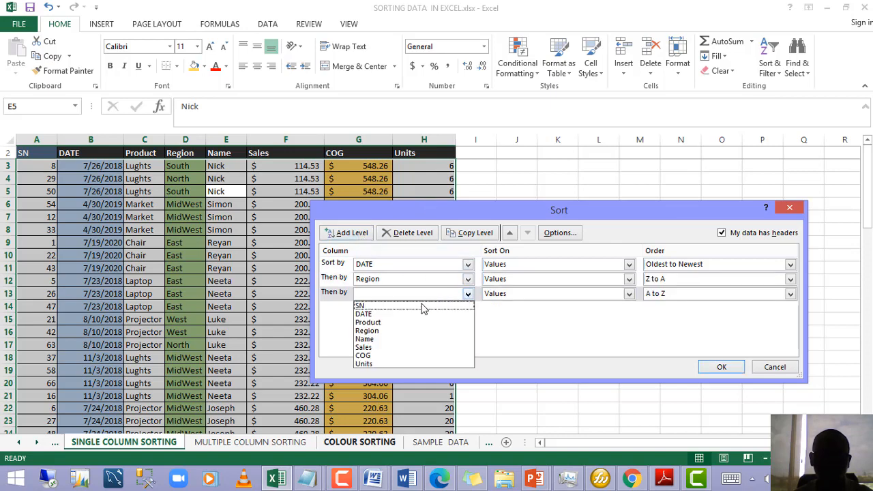
click(380, 364)
click(508, 295)
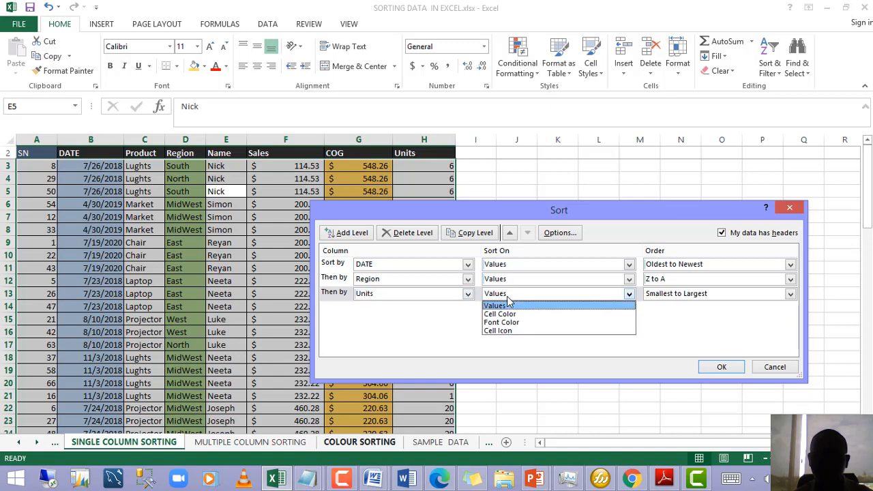
click(532, 315)
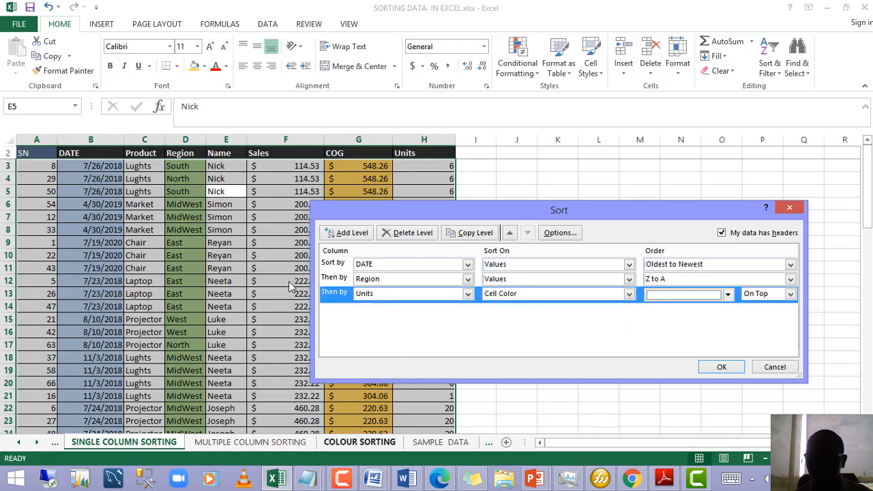
click(728, 295)
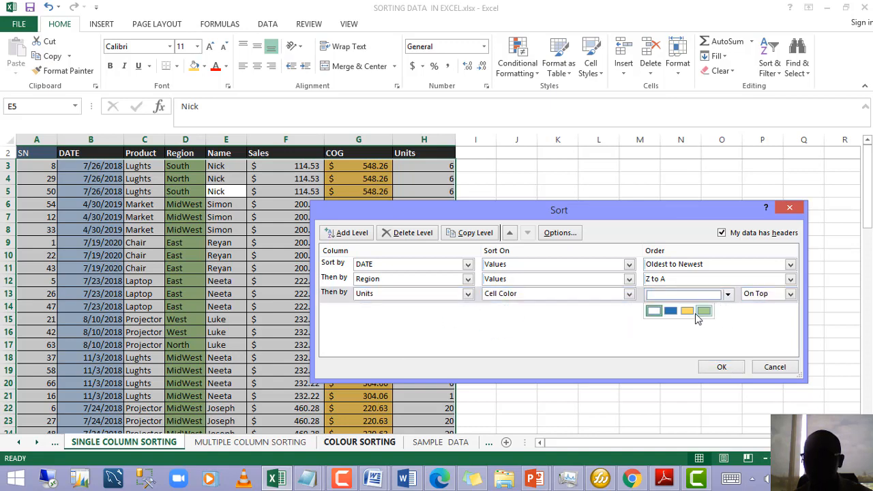
click(671, 311)
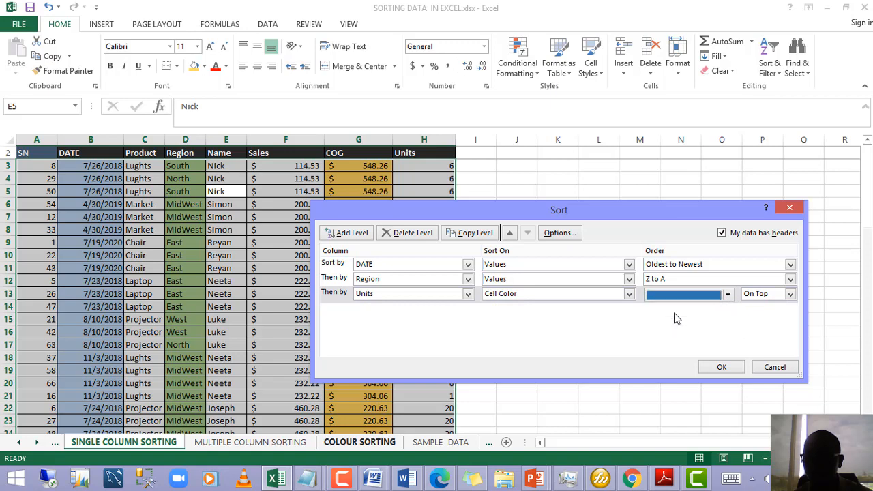
click(789, 296)
click(770, 320)
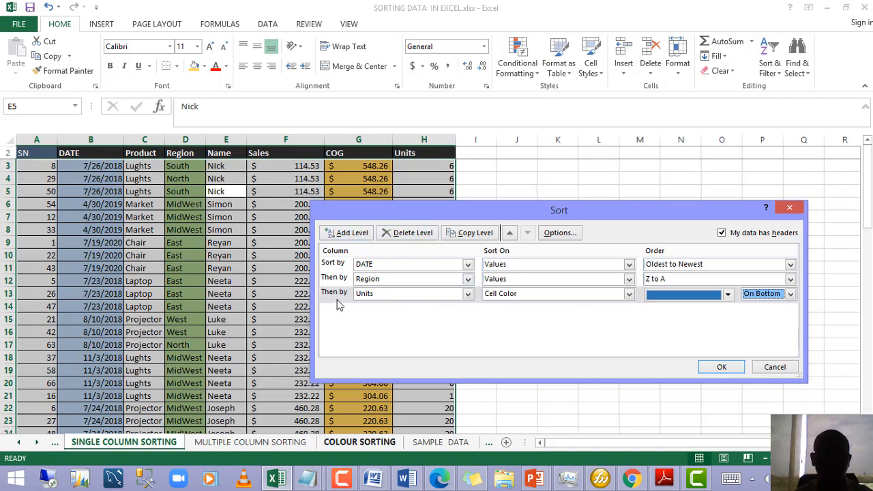
Step: Add a fourth sort level on Units by cell color, with gold on top
click(351, 233)
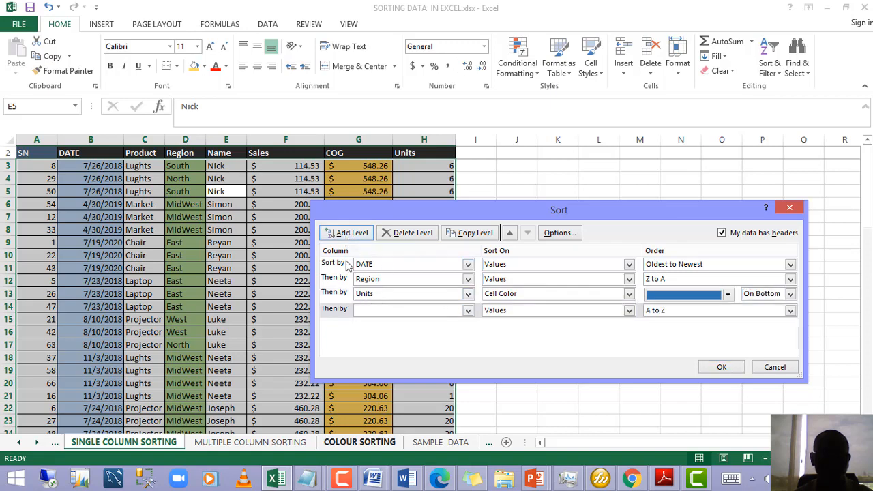
click(468, 311)
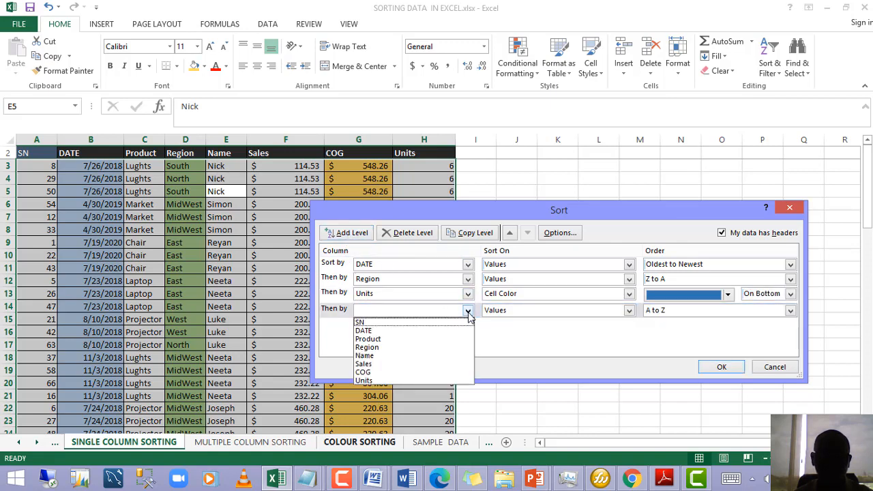
click(382, 380)
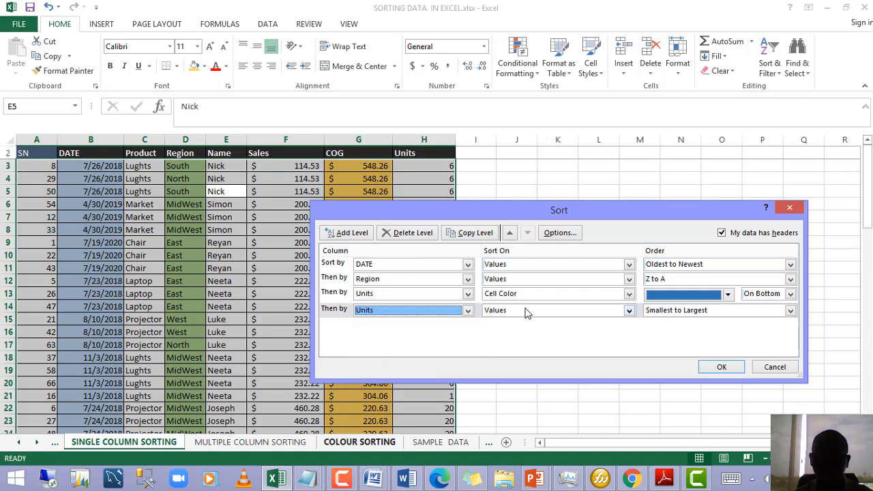
click(528, 313)
click(512, 329)
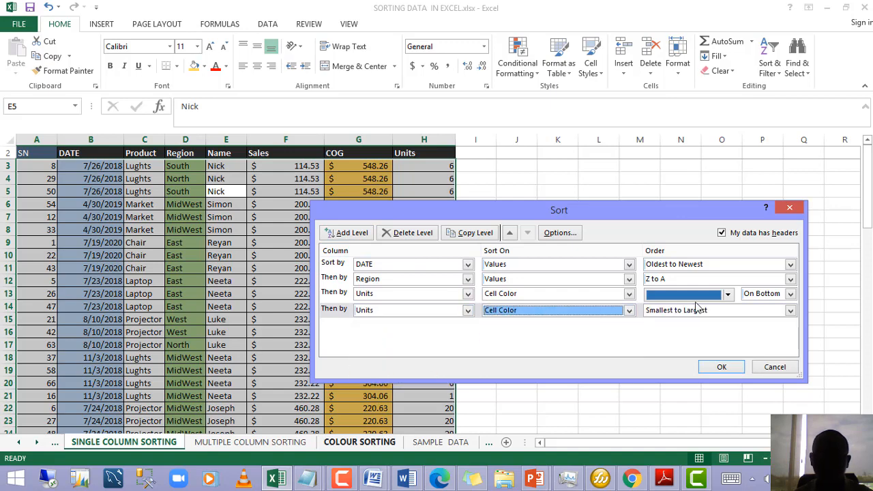
click(728, 311)
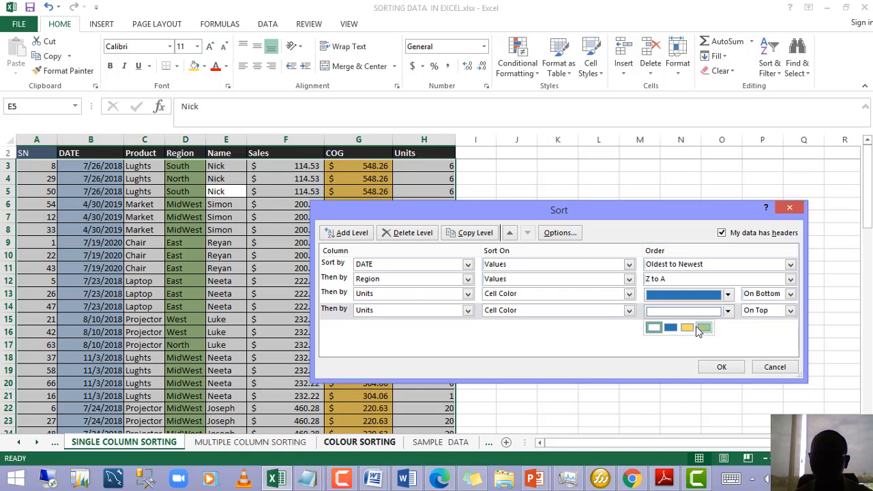
click(703, 330)
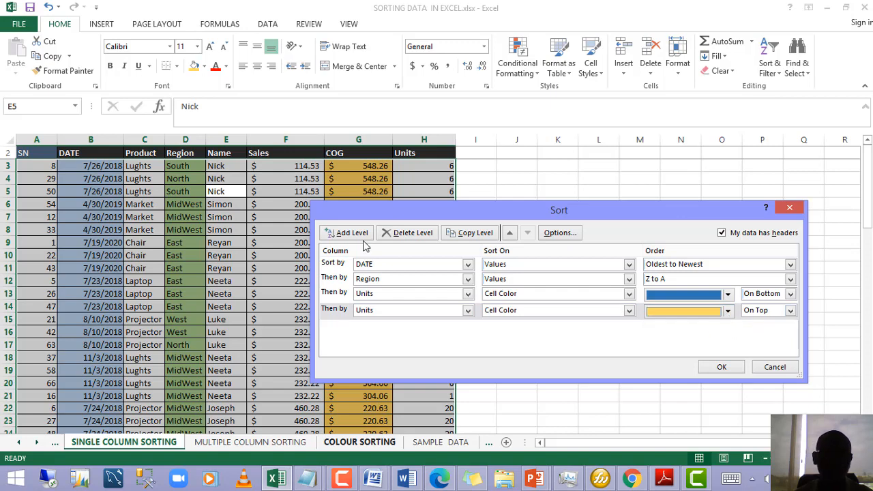
Step: Add a fifth sort level on COG by values, largest to smallest, and apply the custom sort
click(355, 234)
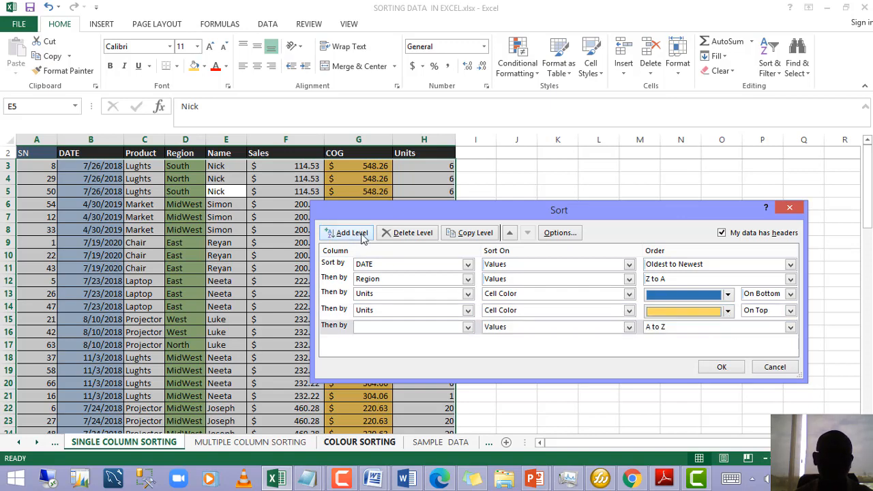
click(466, 328)
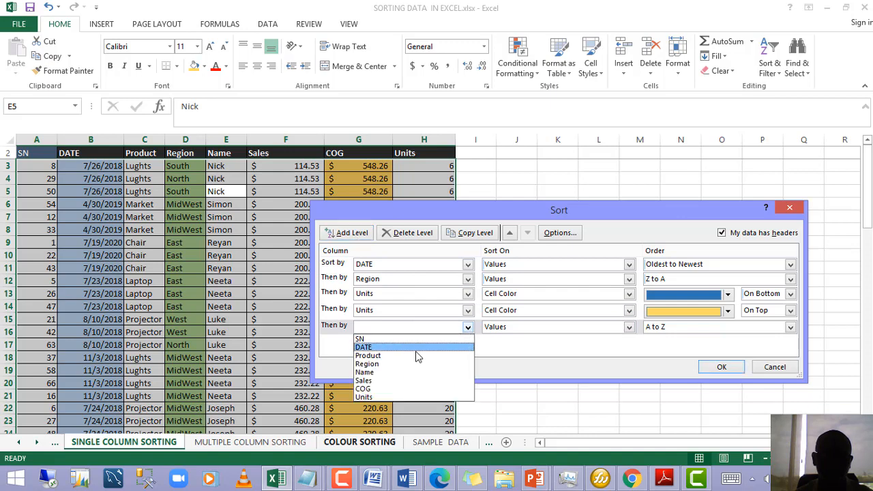
click(374, 390)
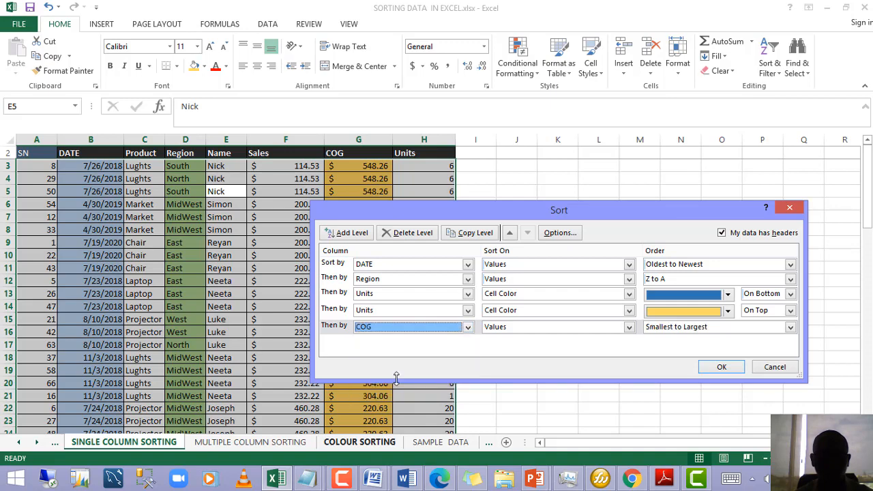
click(604, 327)
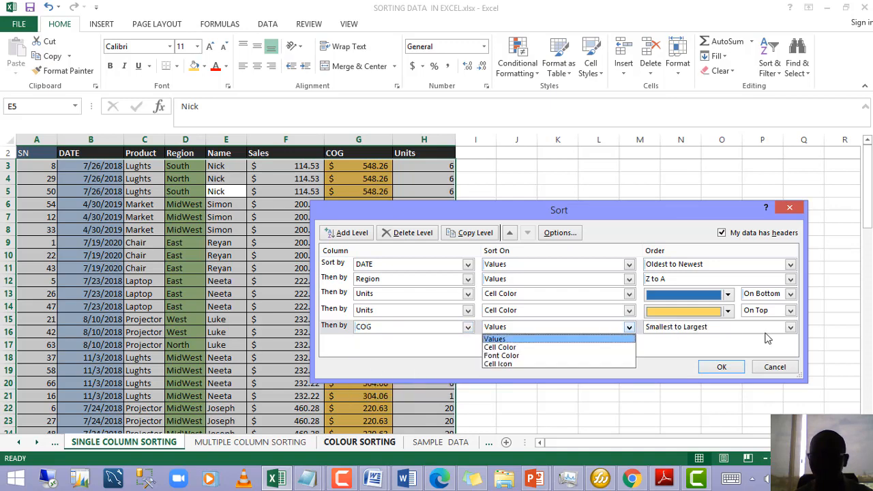
click(766, 328)
click(779, 329)
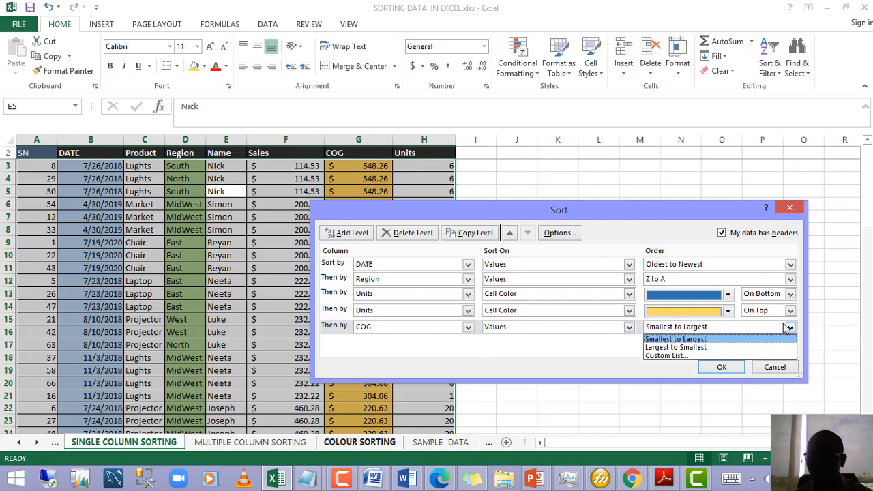
click(677, 350)
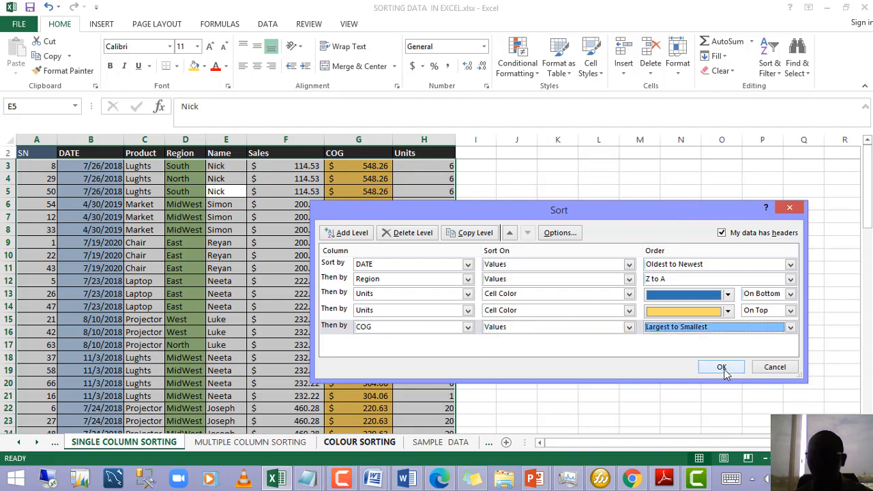
drag(609, 215, 550, 210)
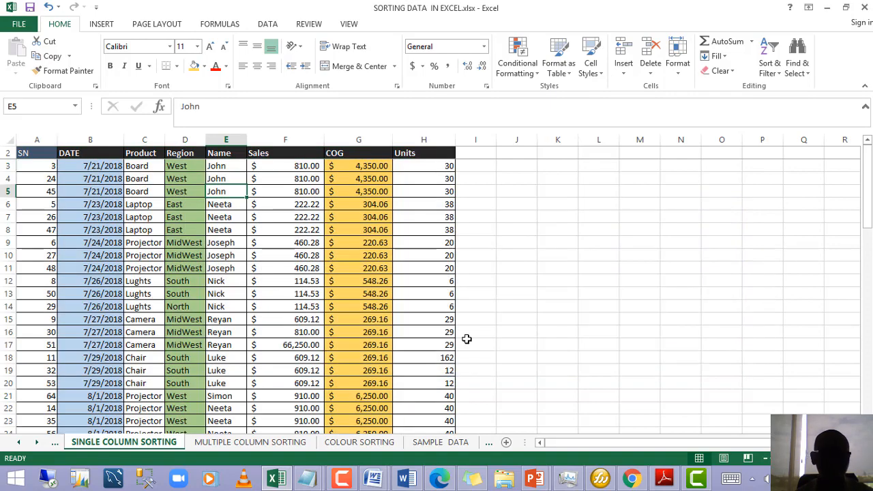
Step: Examine the sorted table down to its last rows and compare it with the five levels of the custom sort
scroll(404, 336, down, 6)
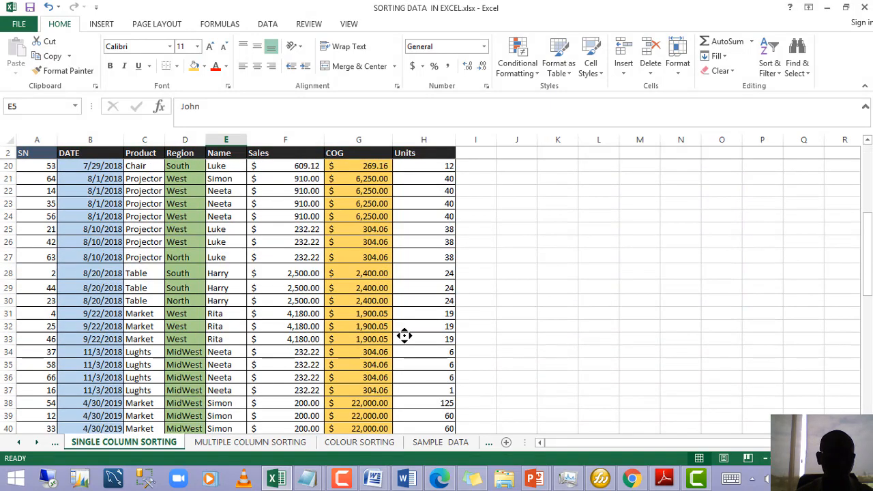
scroll(405, 335, down, 6)
scroll(408, 331, up, 12)
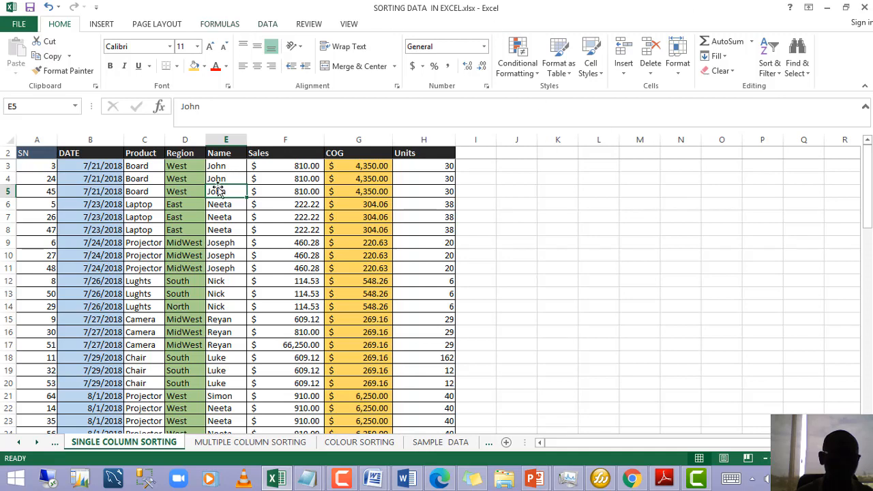
click(269, 25)
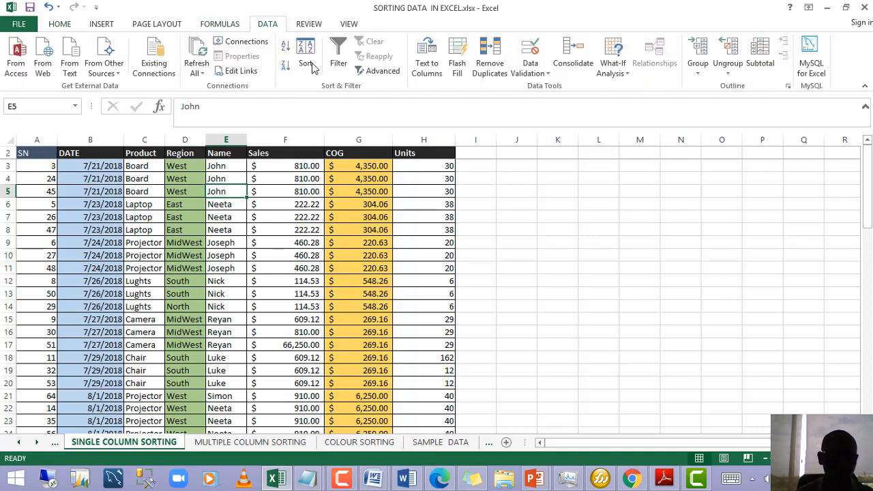
click(306, 63)
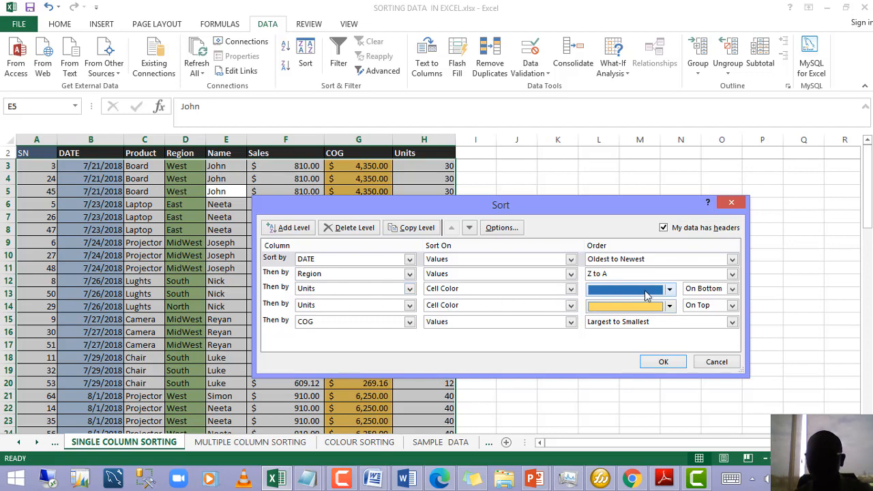
click(663, 363)
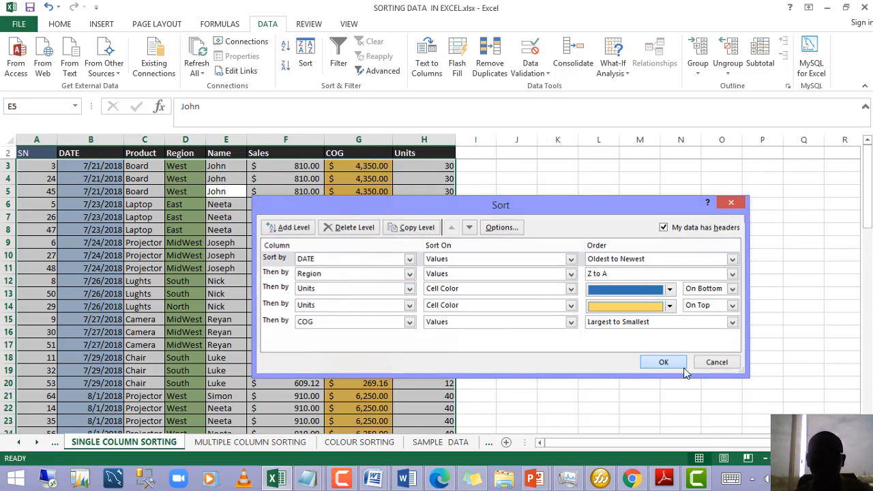
scroll(579, 323, down, 20)
scroll(579, 321, up, 6)
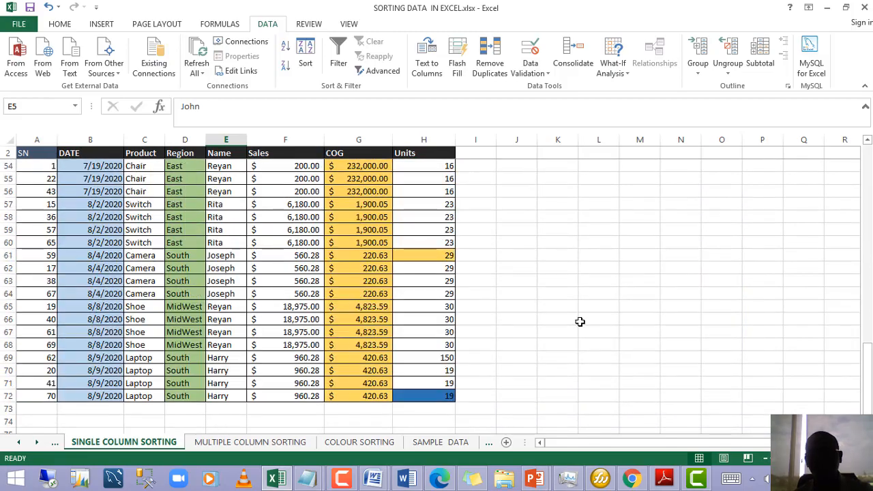
scroll(429, 384, down, 3)
scroll(431, 380, up, 4)
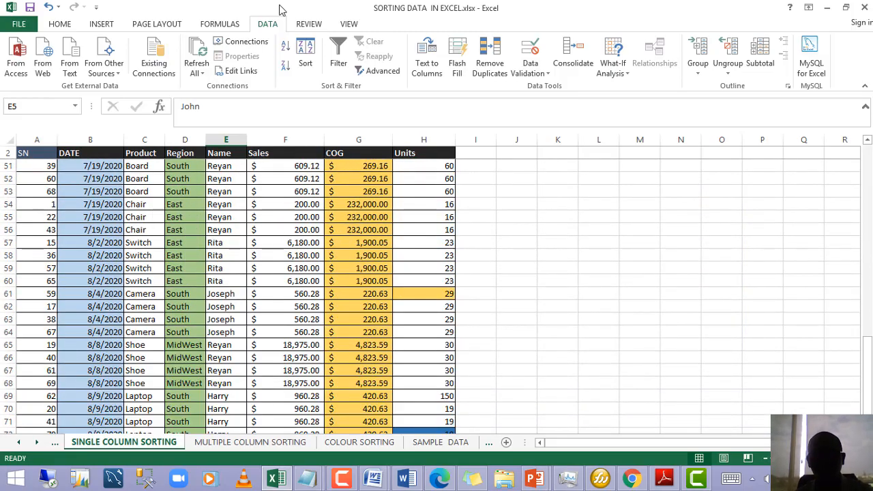
Step: Run the five-level sort again and check the placement of the coloured Units cells in the table
click(306, 55)
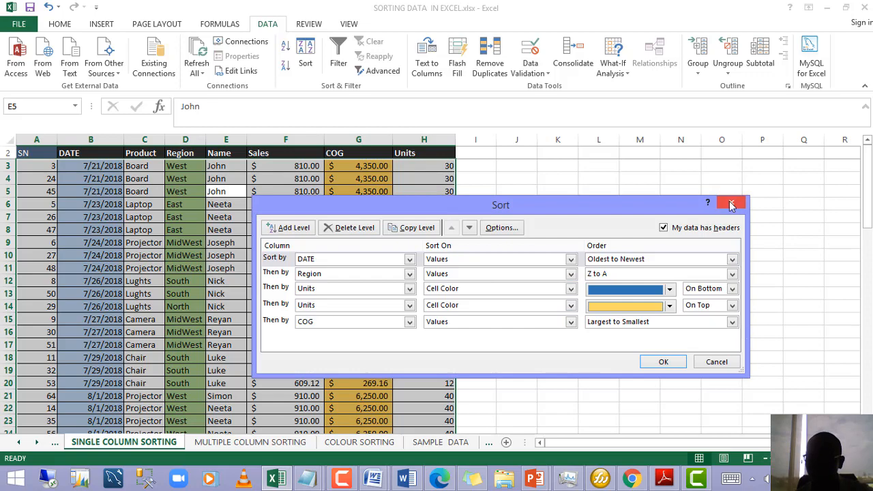
click(662, 362)
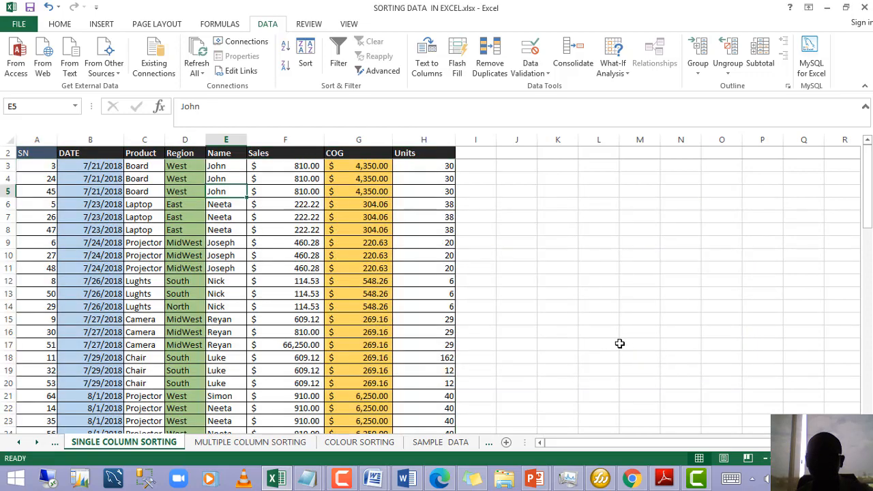
scroll(572, 324, down, 14)
scroll(572, 324, down, 3)
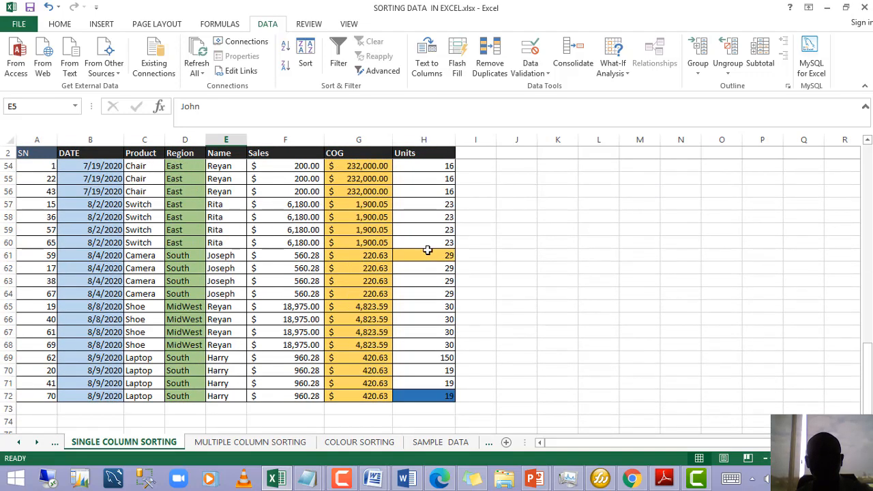
scroll(423, 253, up, 17)
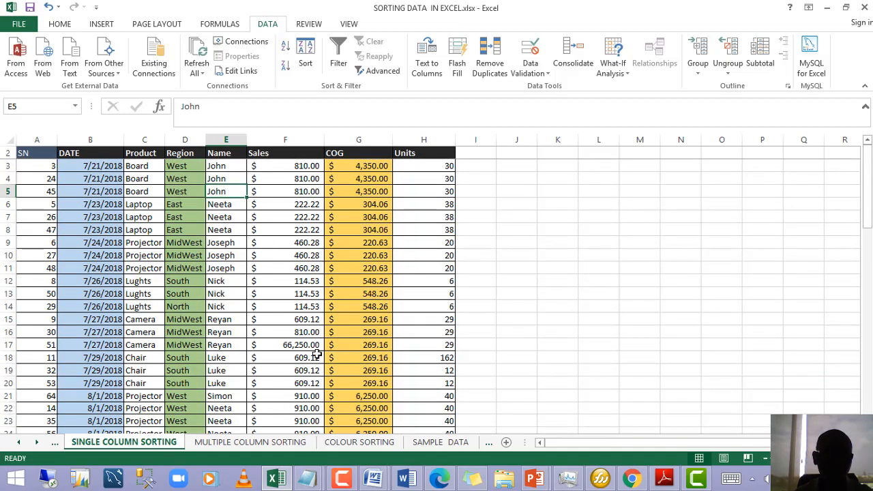
click(272, 289)
scroll(293, 301, down, 1)
scroll(320, 342, up, 1)
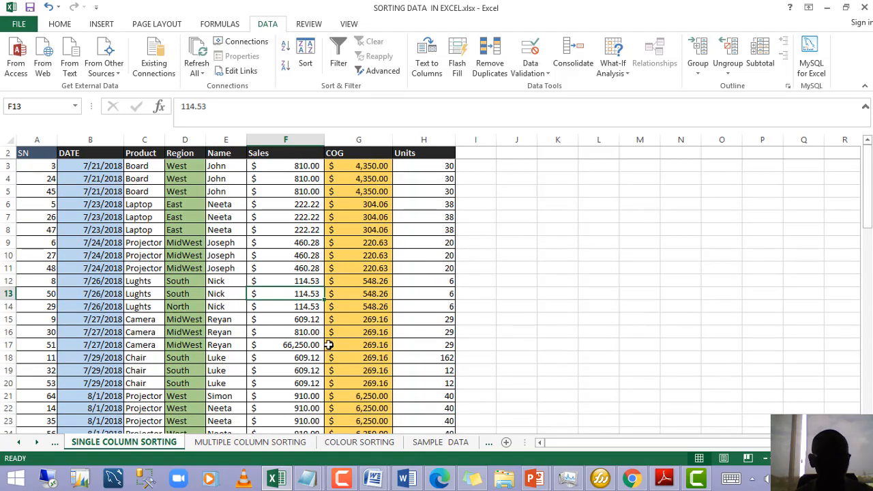
Step: Switch to the SORTING DATA IN EXCEL presentation in PowerPoint and resume its slide show
key(alt+Tab)
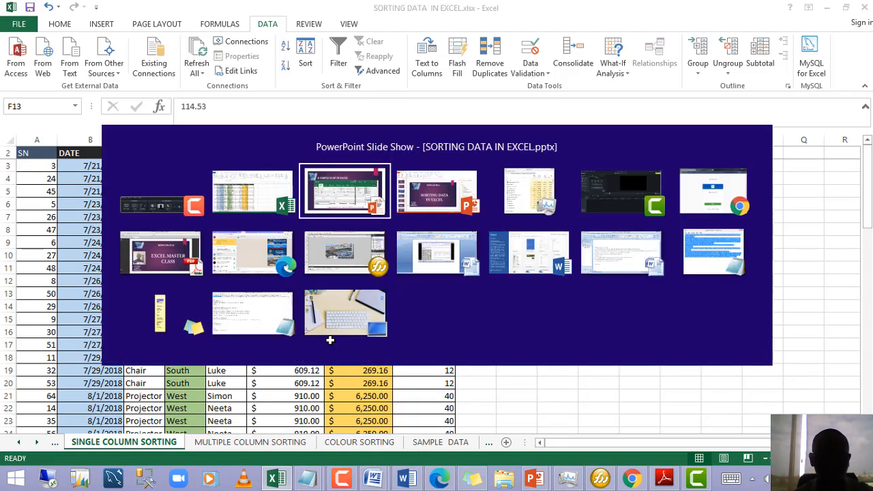
click(444, 214)
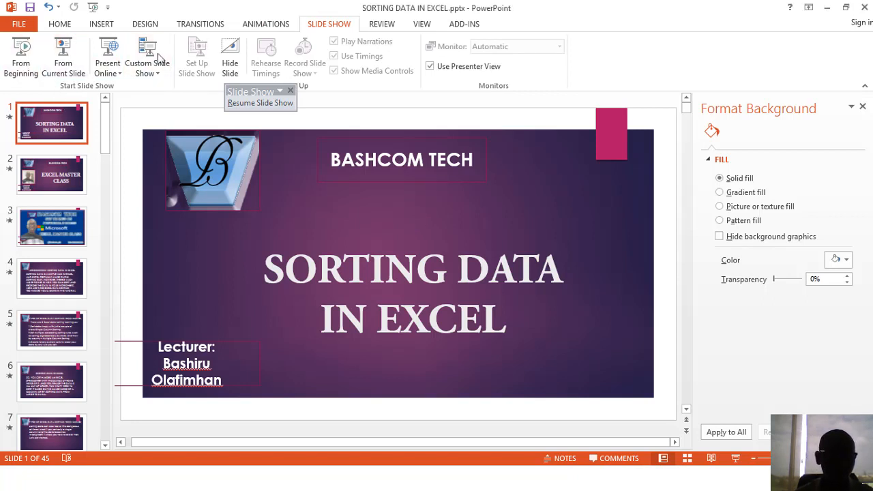
click(75, 68)
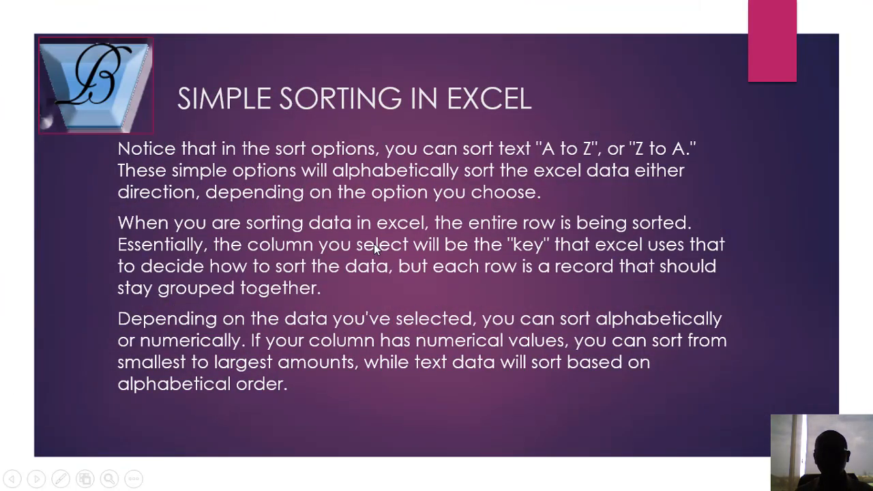
Step: Advance the slide show through the simple sorting slides to the example with colour-coded rows
click(480, 255)
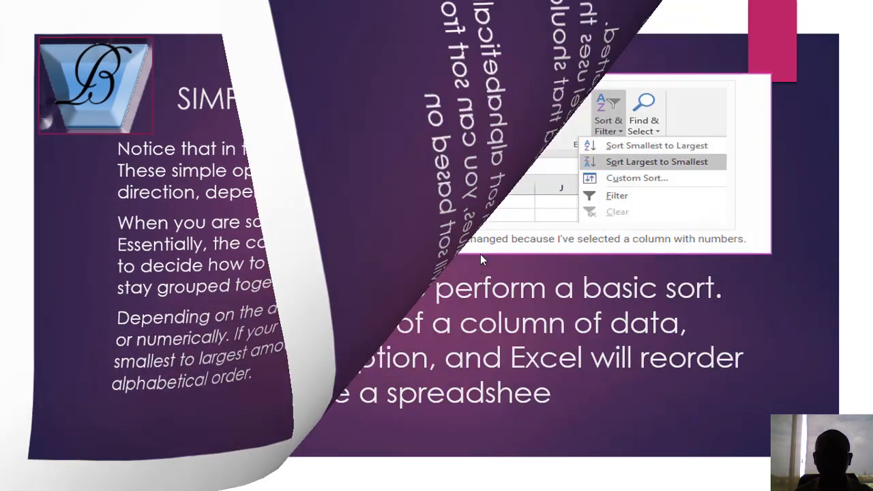
click(481, 255)
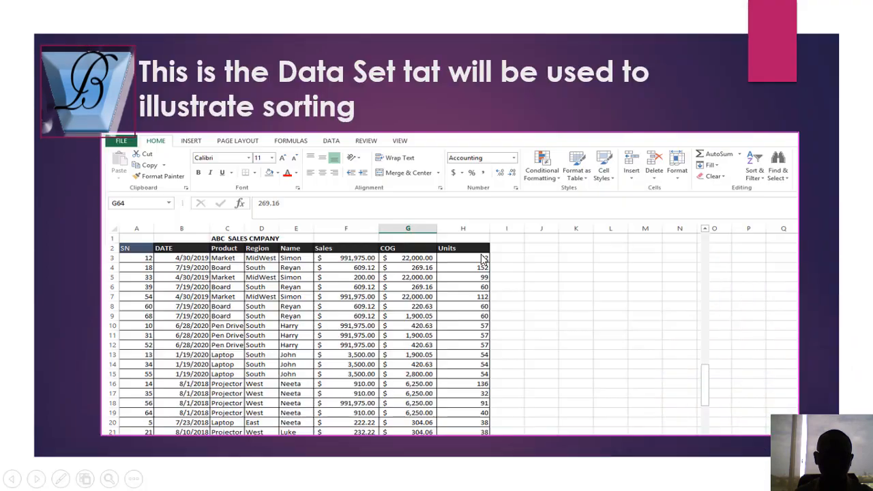
click(481, 253)
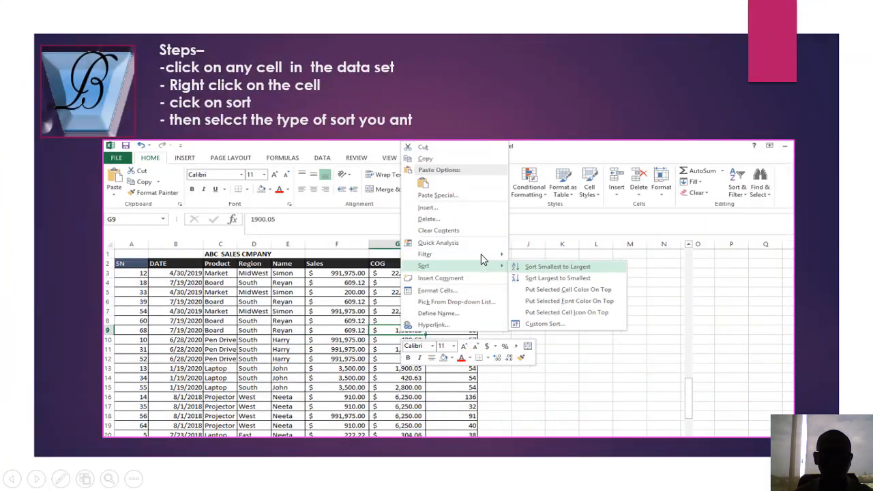
click(481, 254)
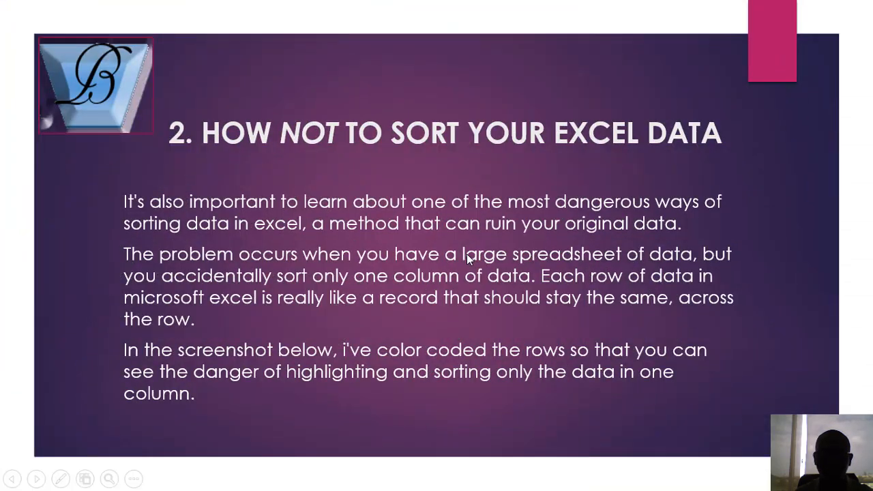
click(468, 258)
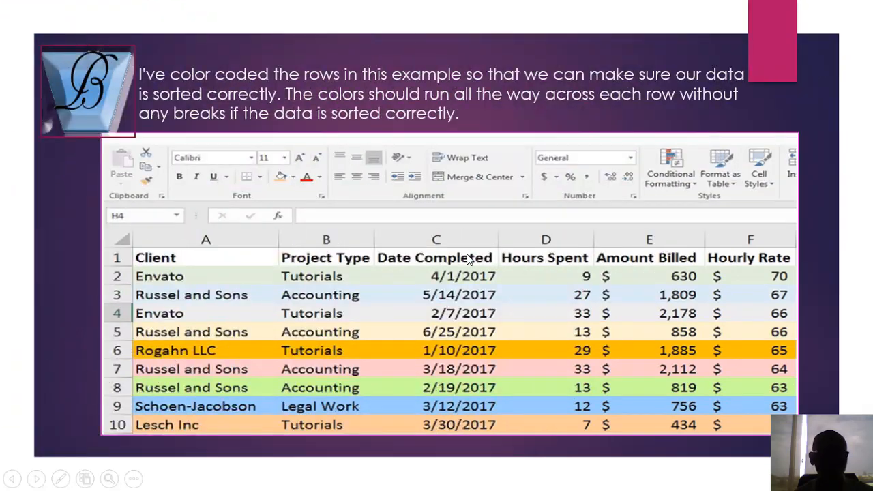
Step: Leave the slide show and restart it from slide 44, the exercise on single and multiple sorting
key(Escape)
scroll(30, 315, down, 5)
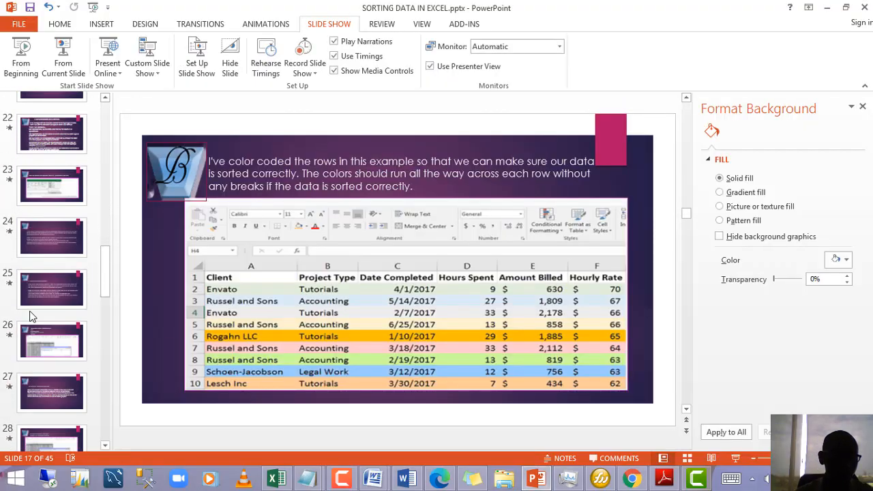
scroll(30, 315, down, 5)
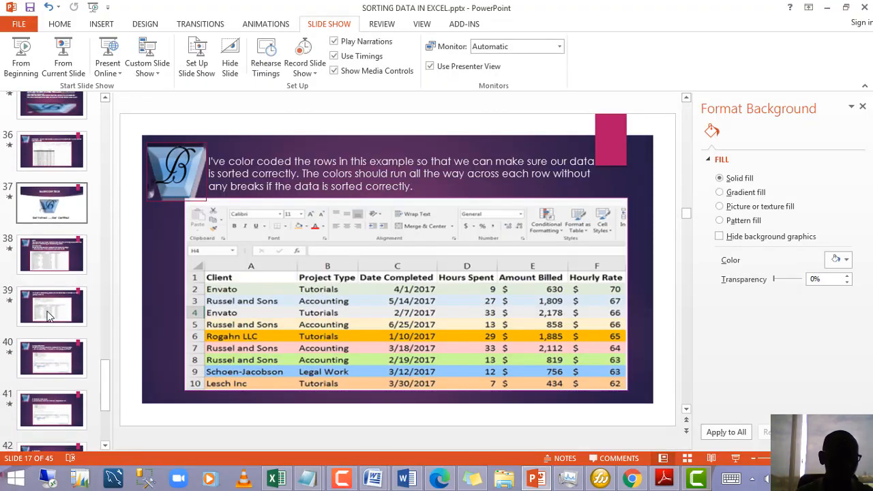
scroll(48, 316, down, 2)
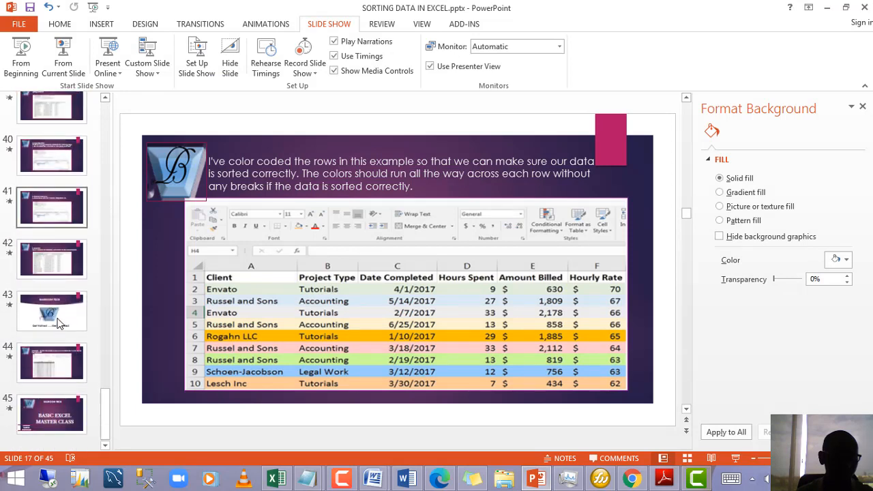
click(60, 363)
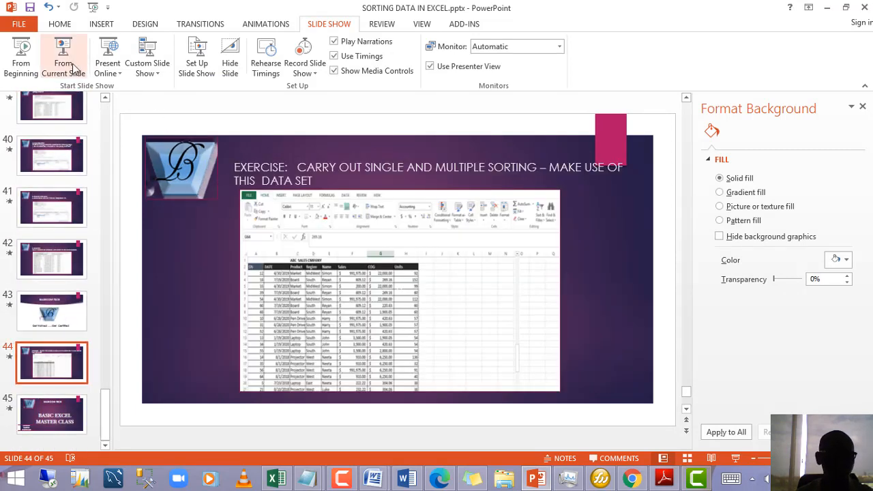
click(63, 56)
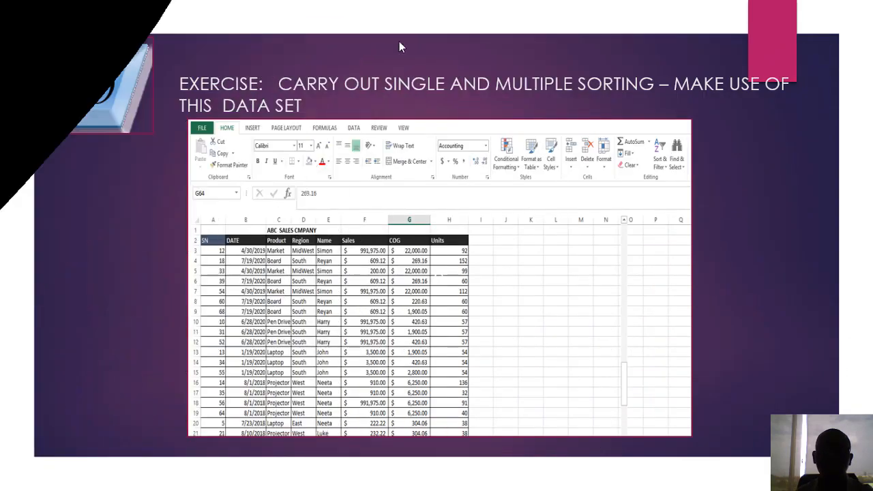